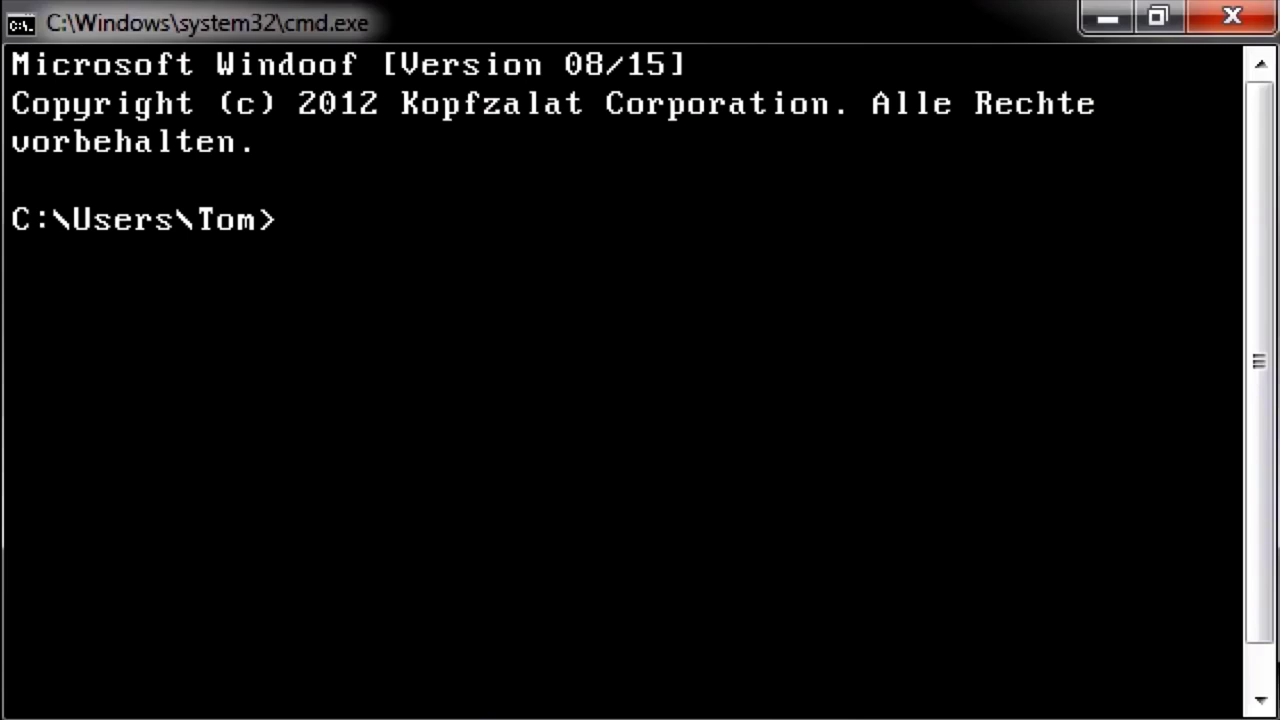
Step: Enter Let's Game Dev at the prompt, then resubmit it correctly as Let's GameDev
type("Let's Game Dev")
key("Return")
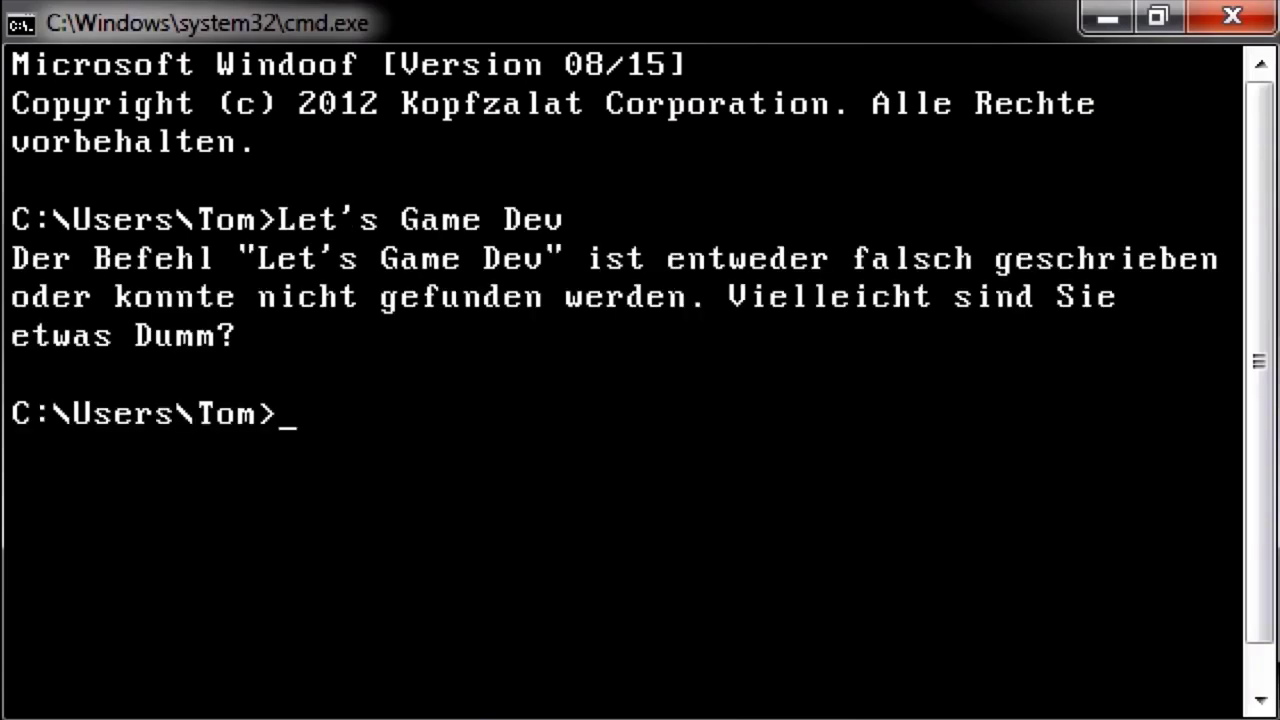
type("Let's GameDev")
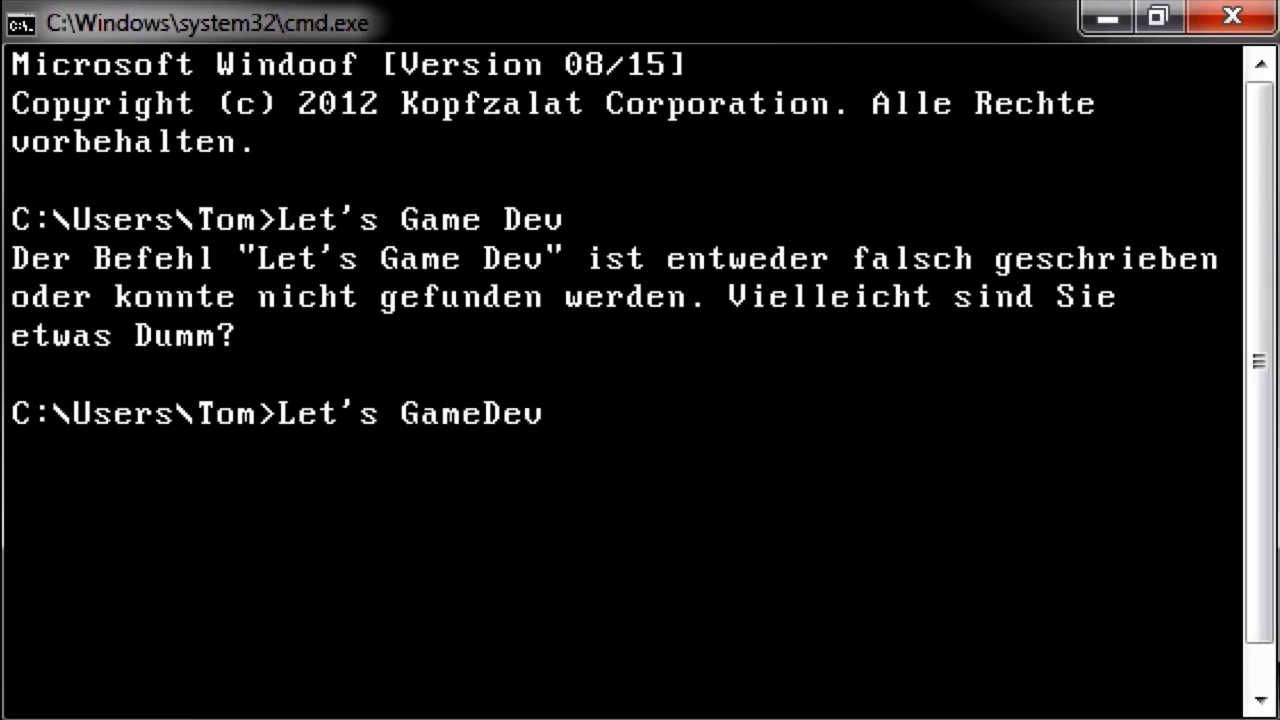
key("Return")
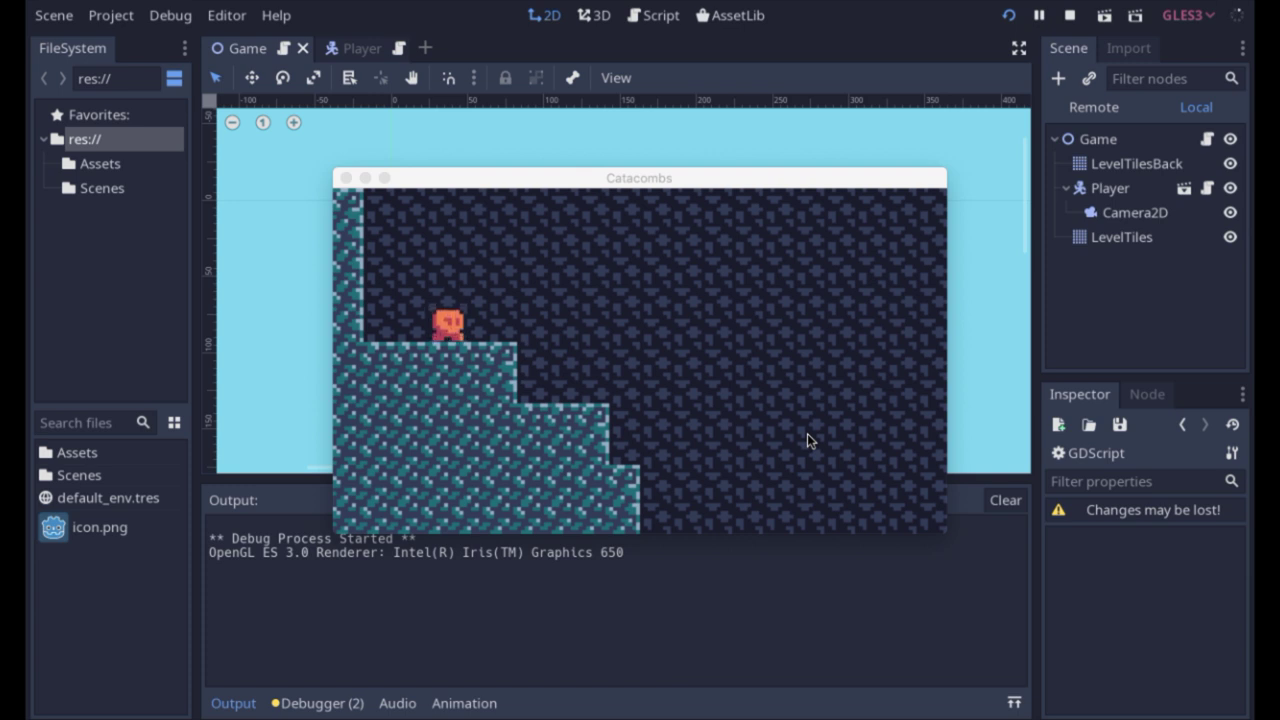
Step: Focus the Catacombs game and run and jump the player across the steps and ledges
left_click(794, 415)
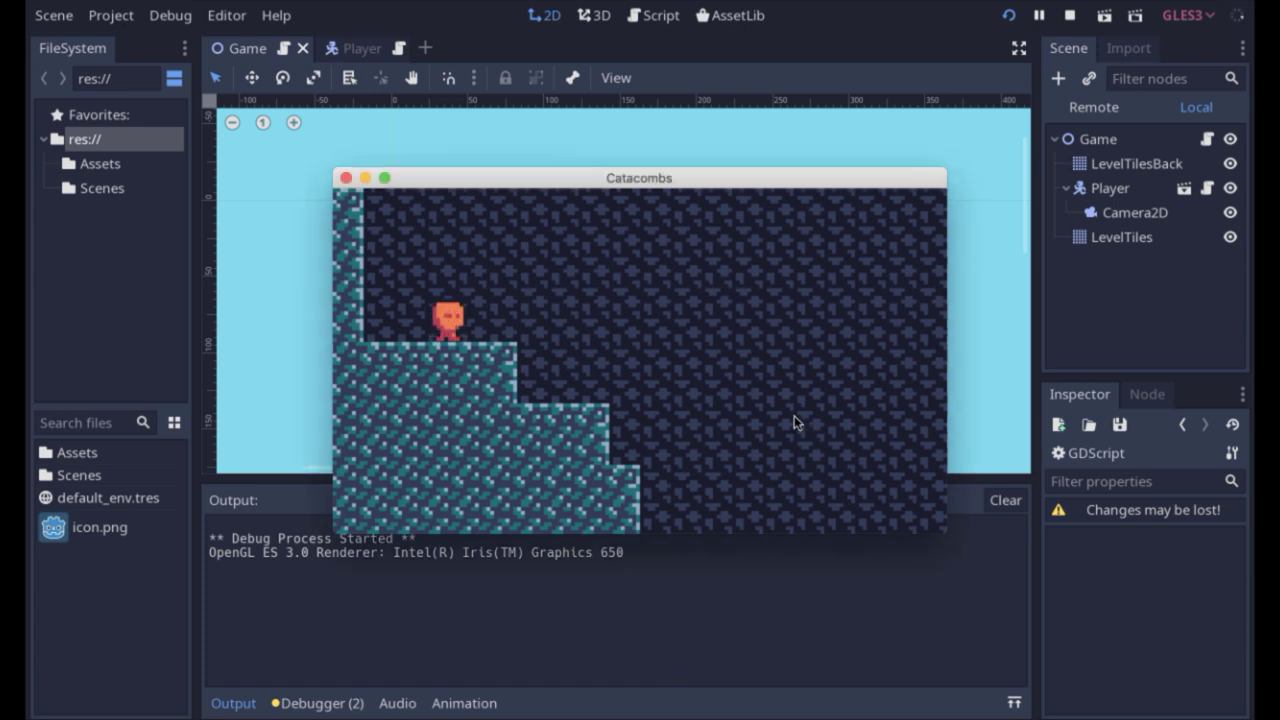
key("Right")
key("Up")
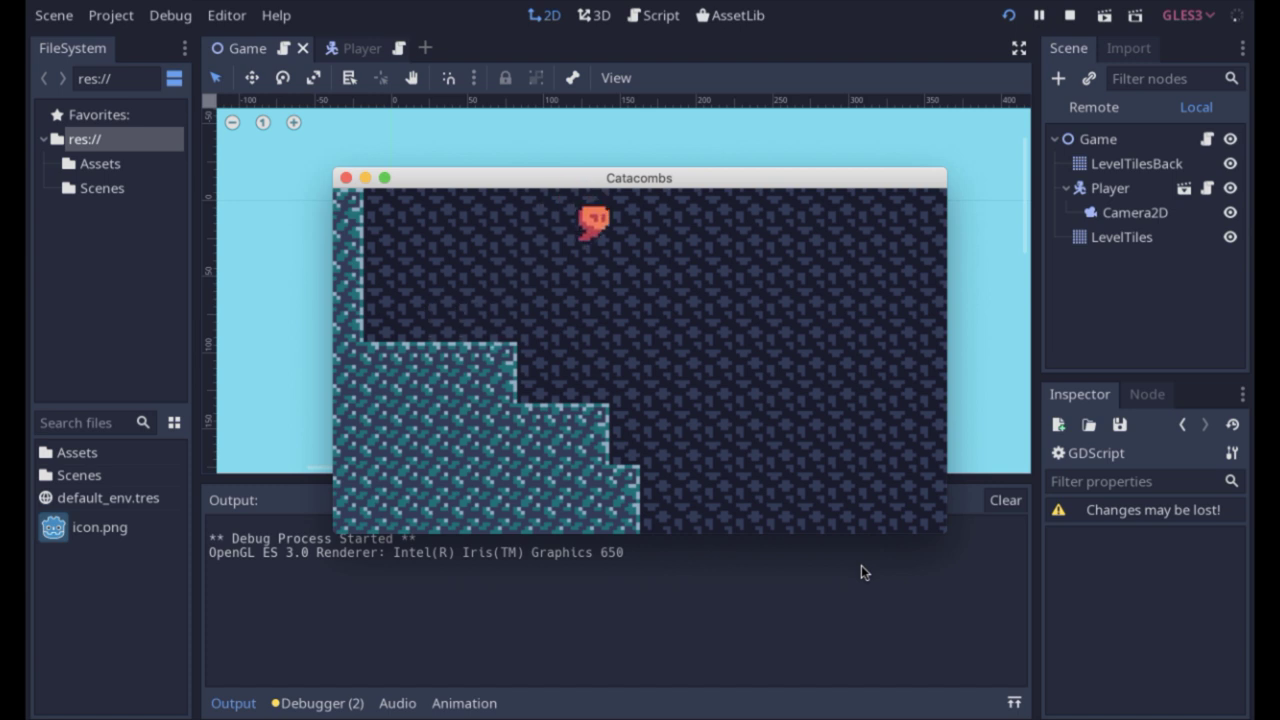
key("Left")
key("Up")
key("Right")
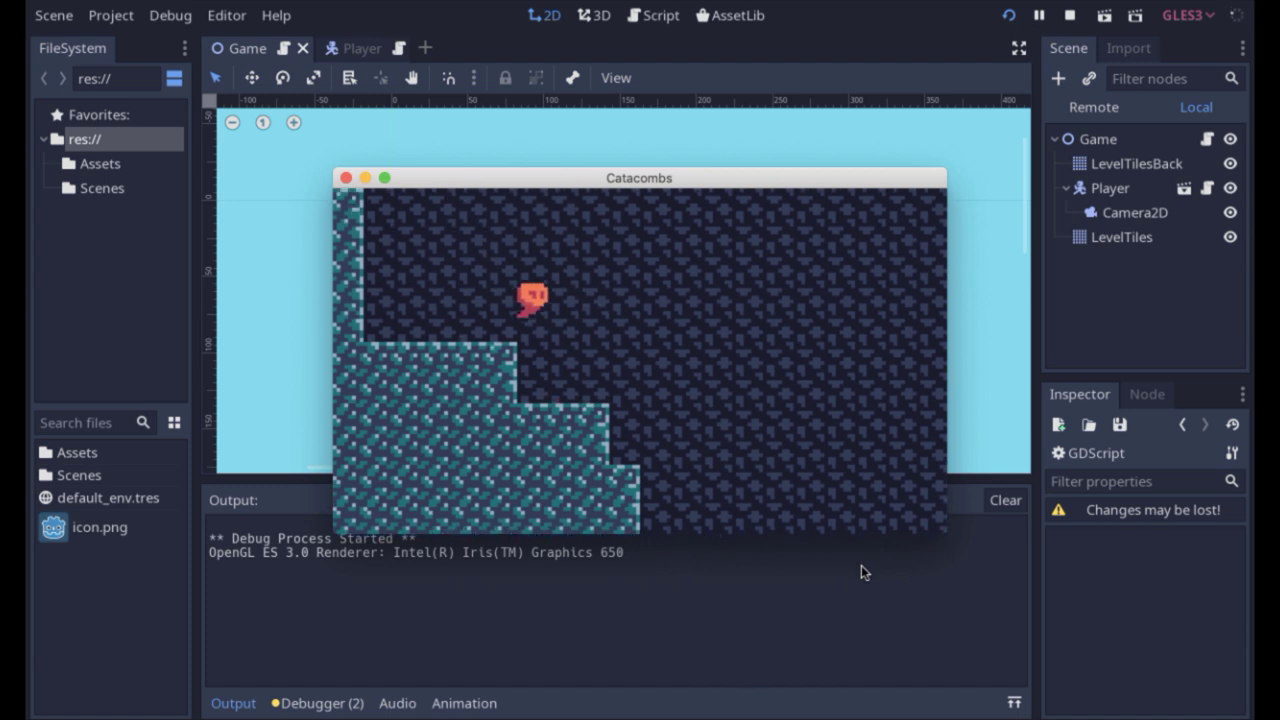
key("Right")
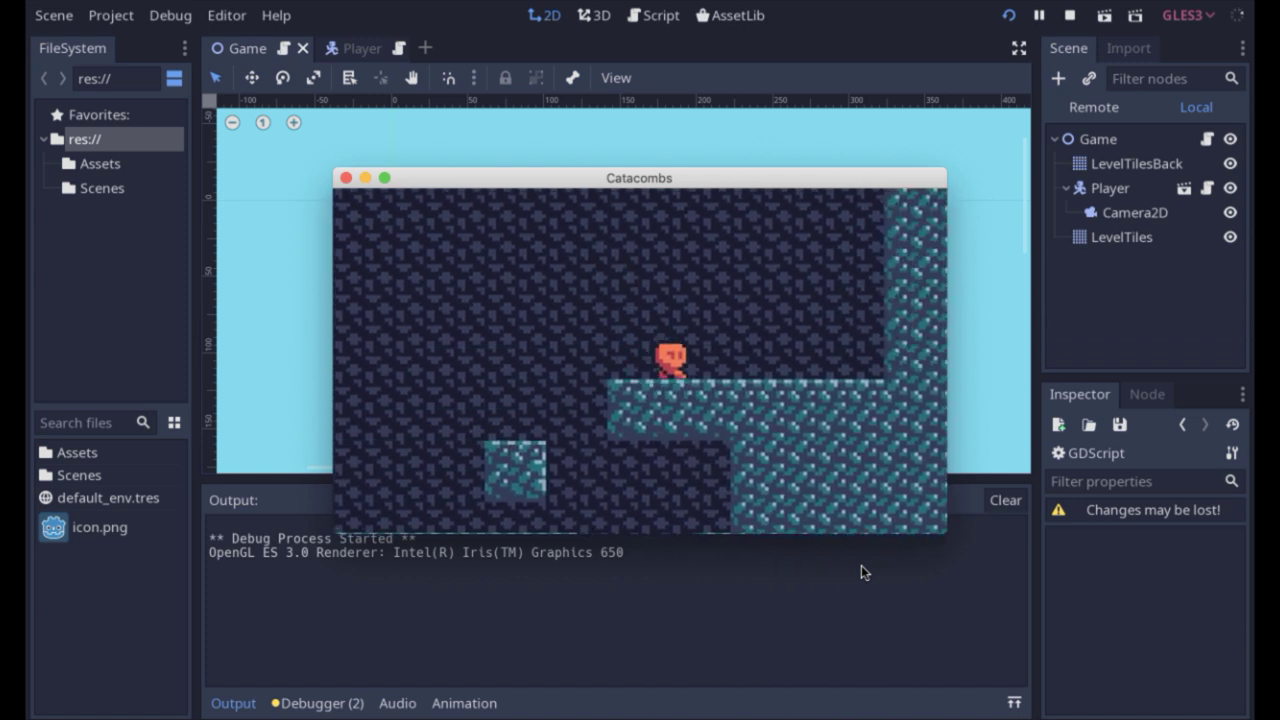
key("Up")
key("Left")
key("Up")
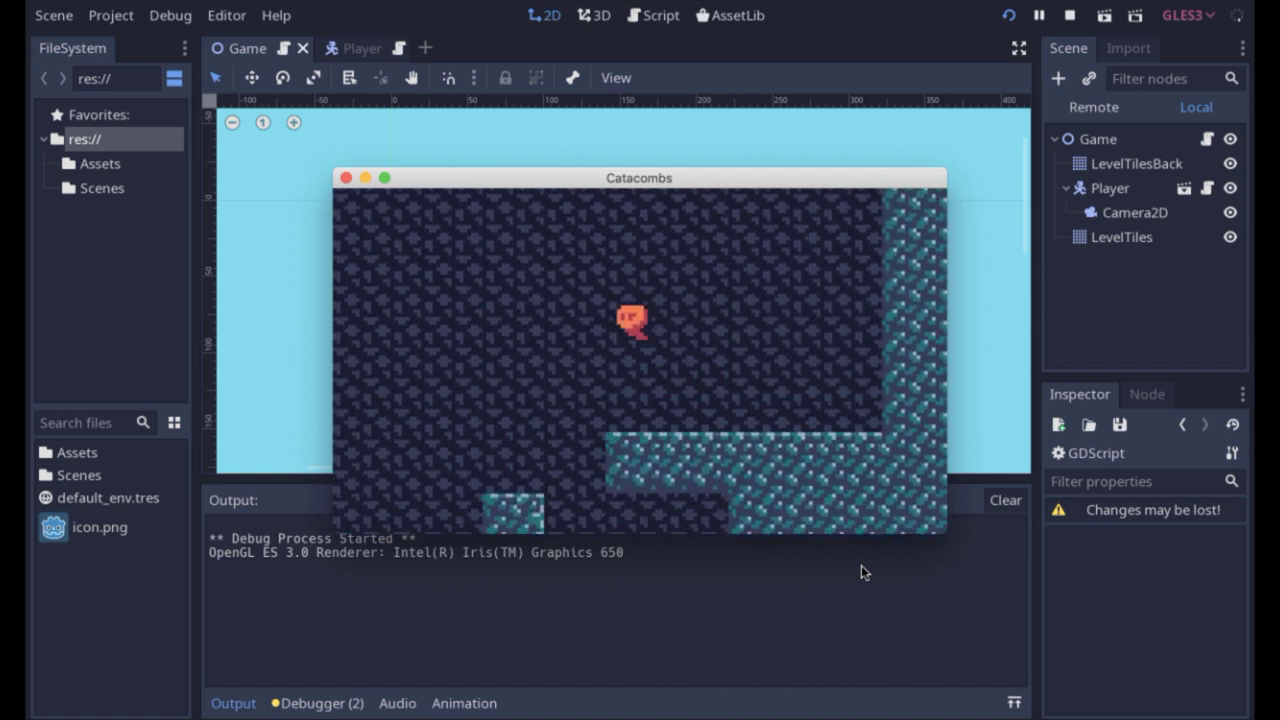
key("Left")
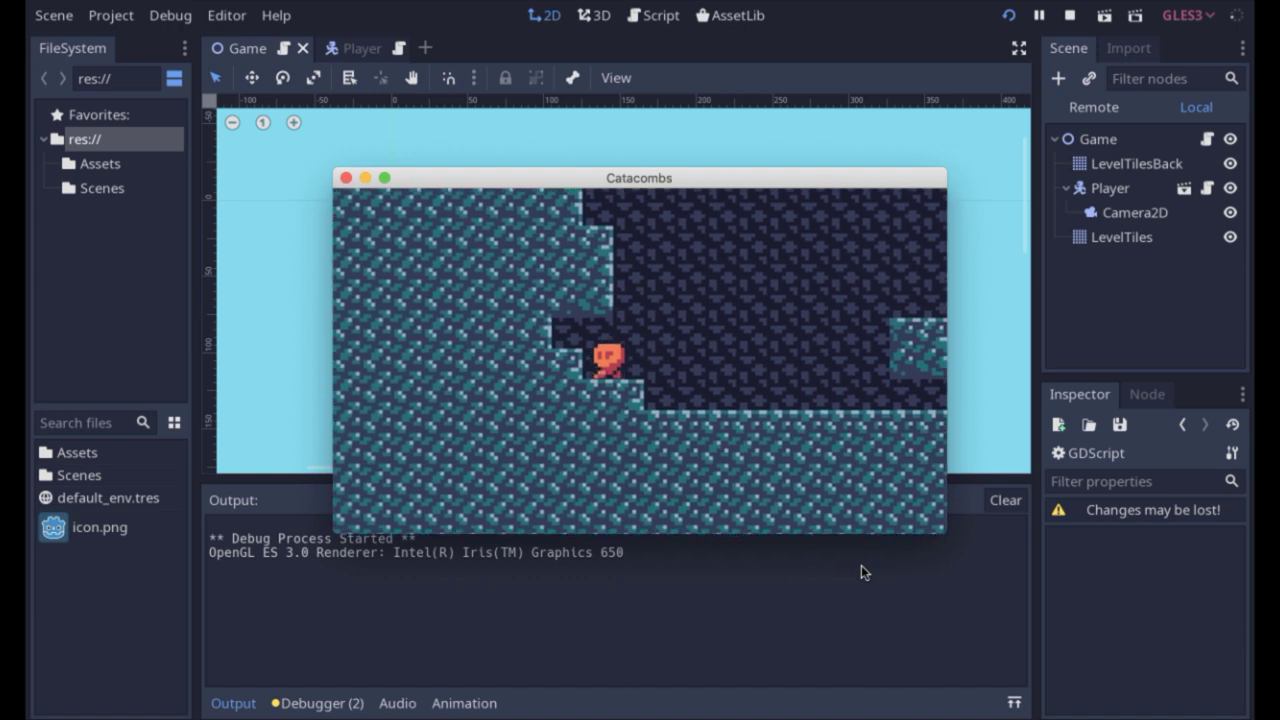
key("Right")
key("Up")
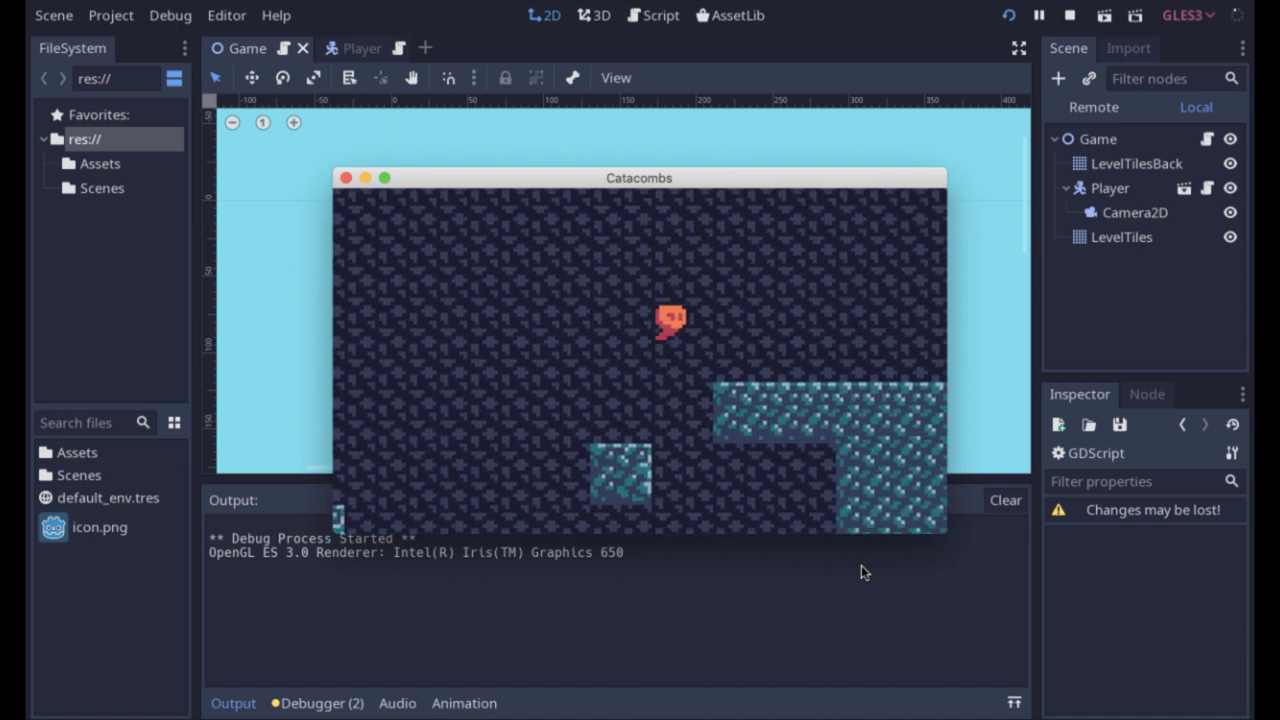
key("Left")
key("Up")
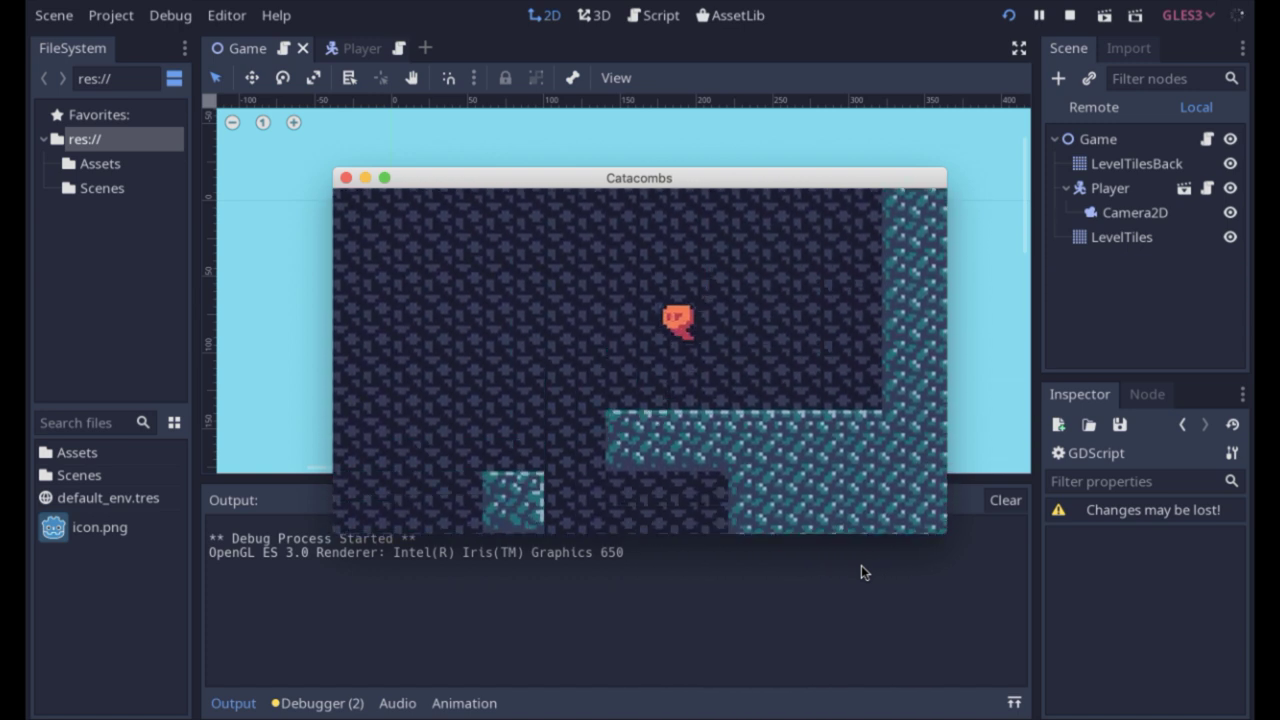
key("Left")
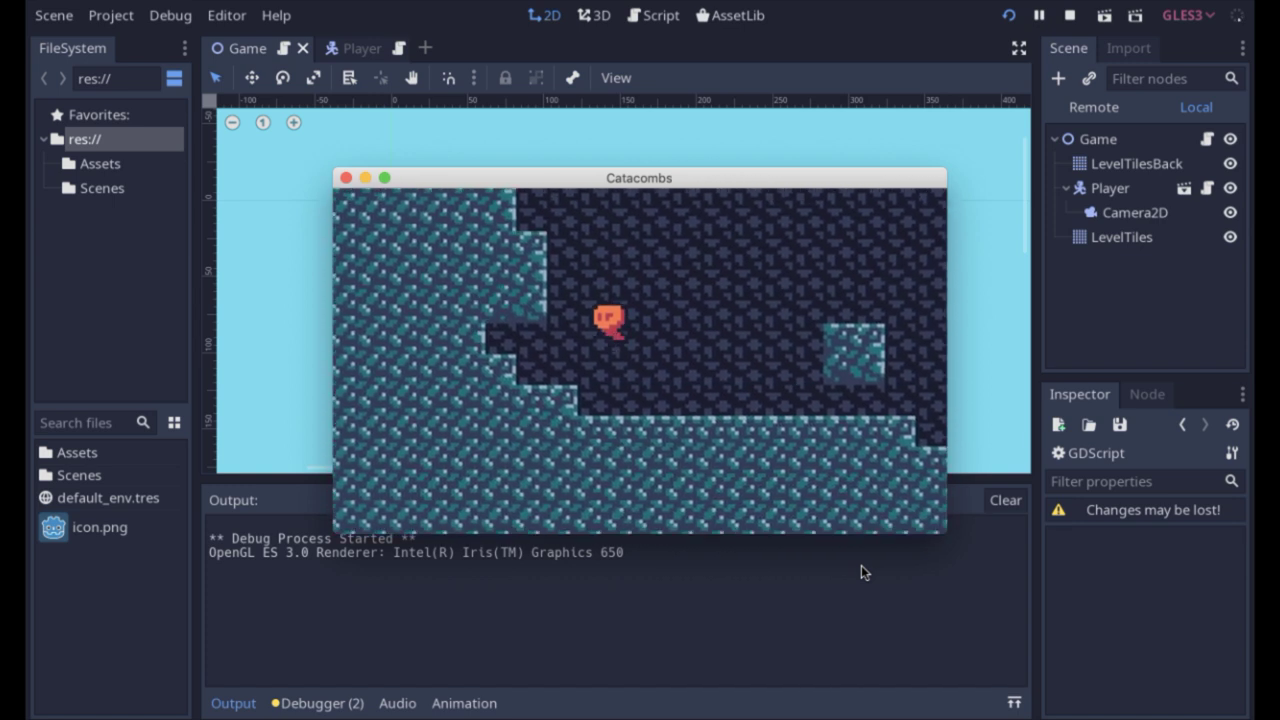
key("Right")
key("Up")
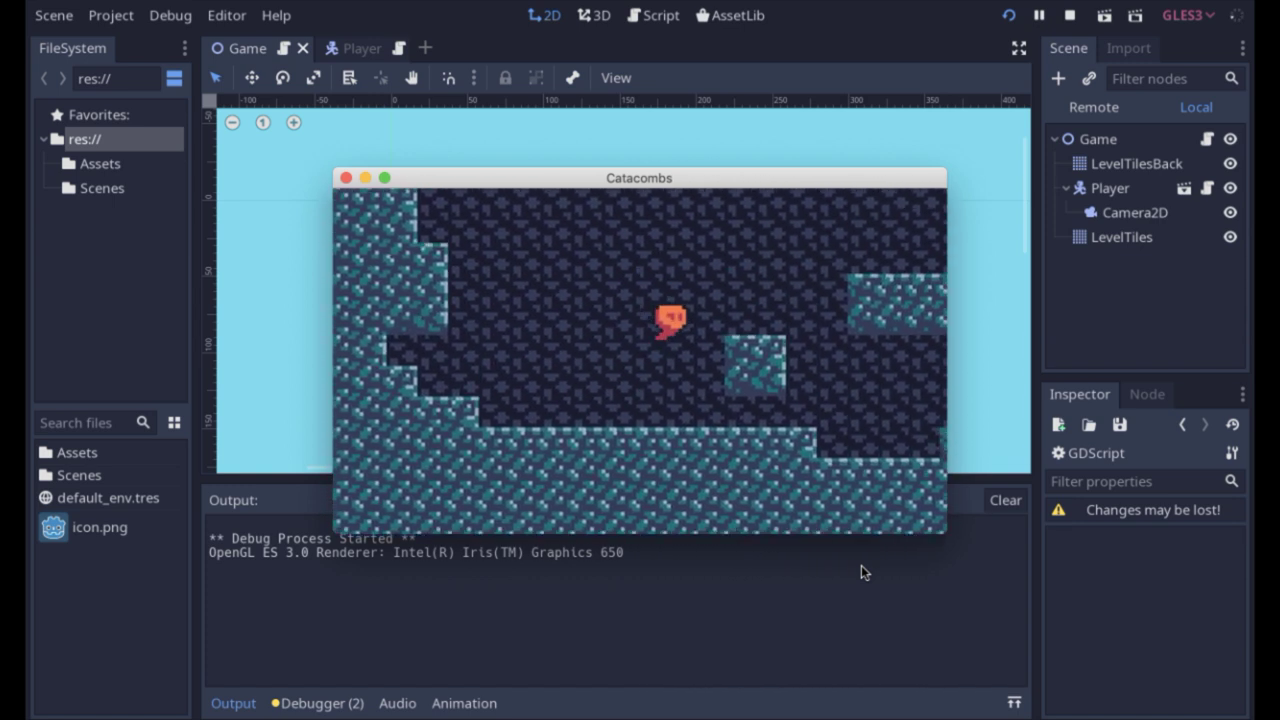
Step: Keep jumping the player between the left walls, small block, upper ledge and lower floor
key("Right")
key("Up")
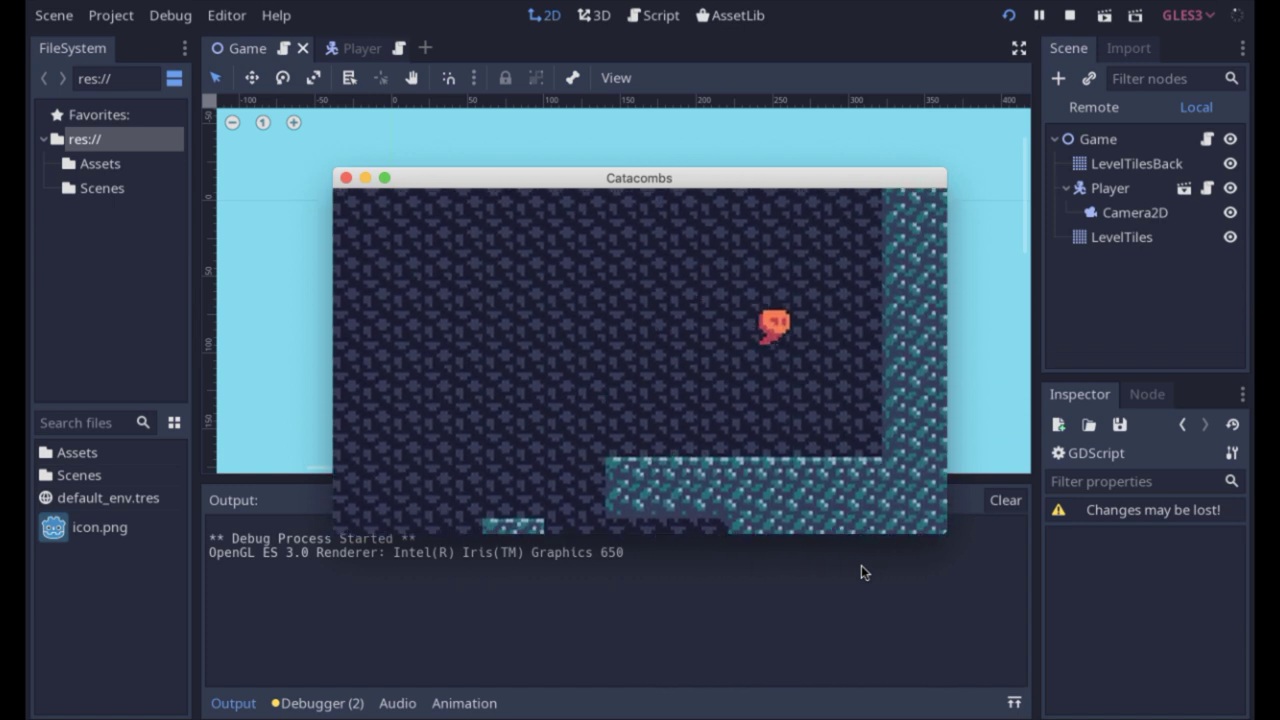
key("Left")
key("Up")
key("Left")
key("Up")
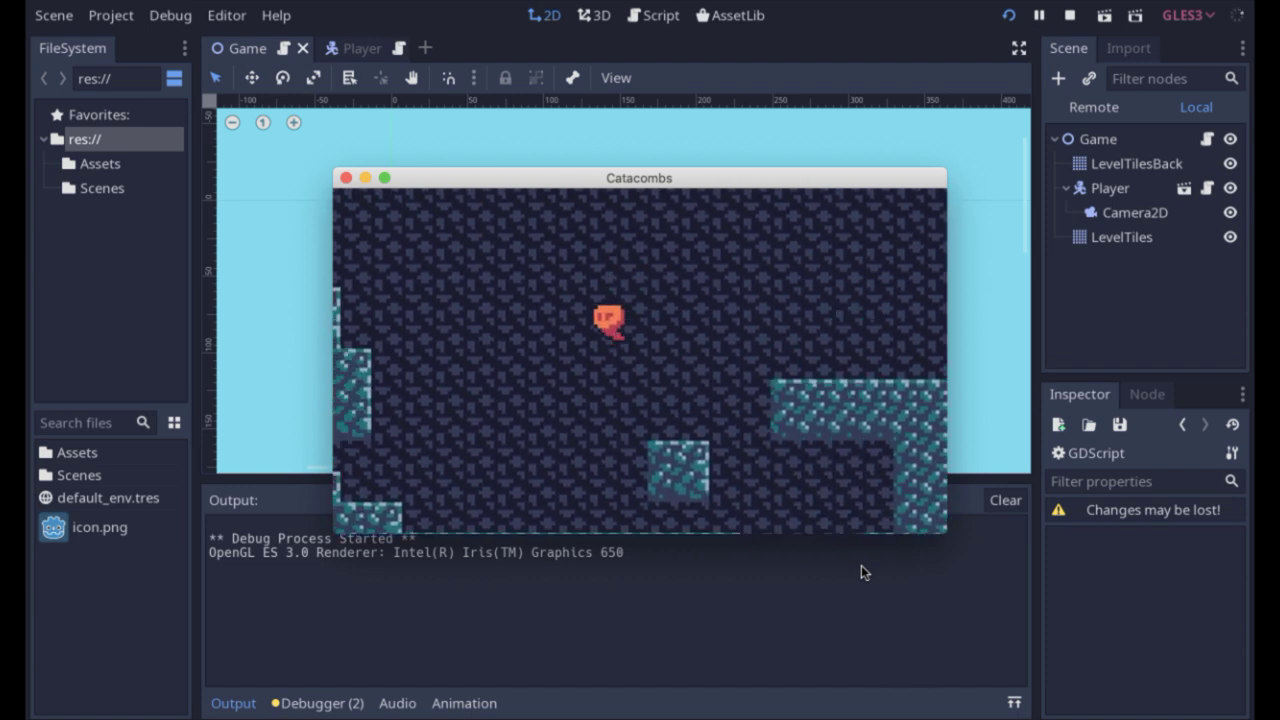
key("Right")
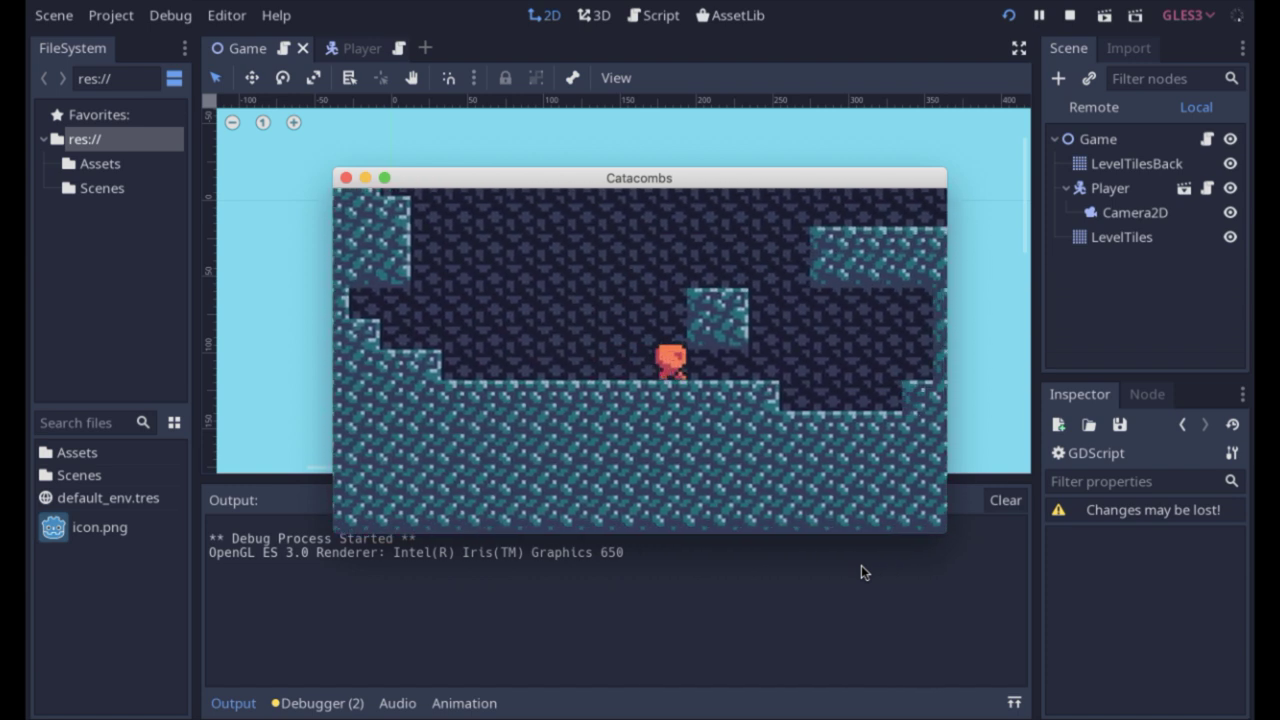
key("Left")
key("Up")
key("Left")
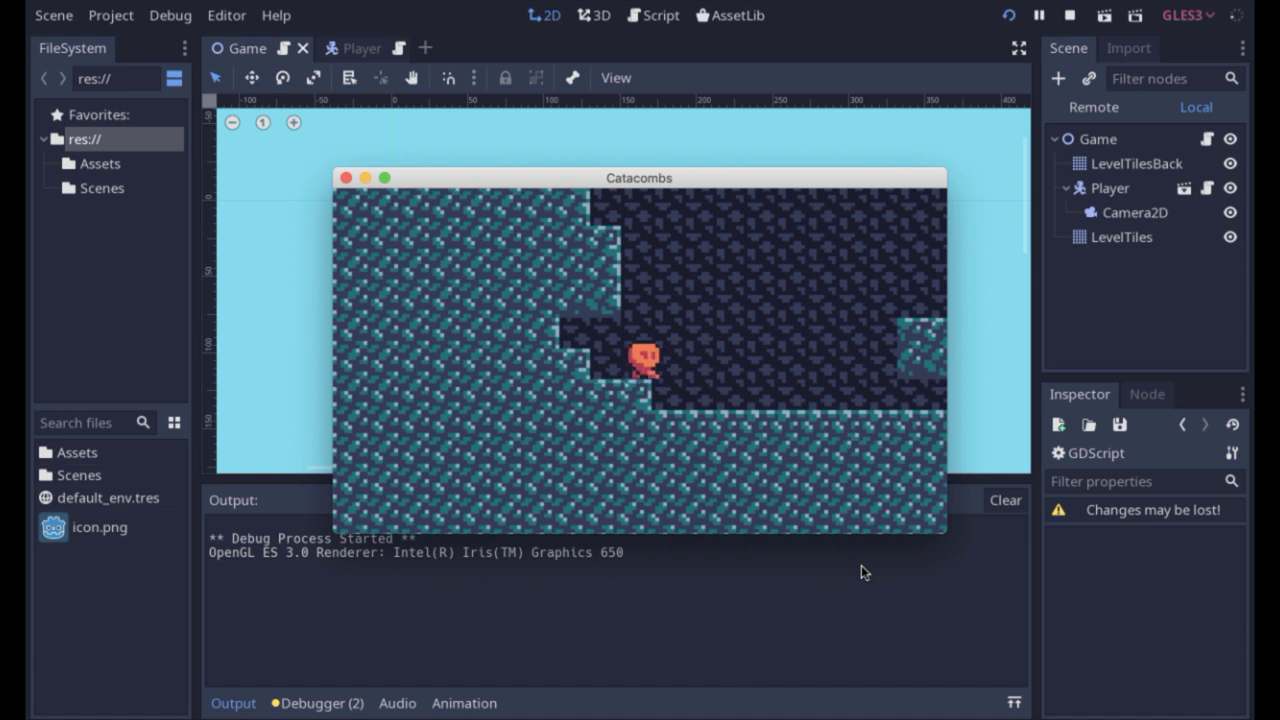
key("Right")
key("Up")
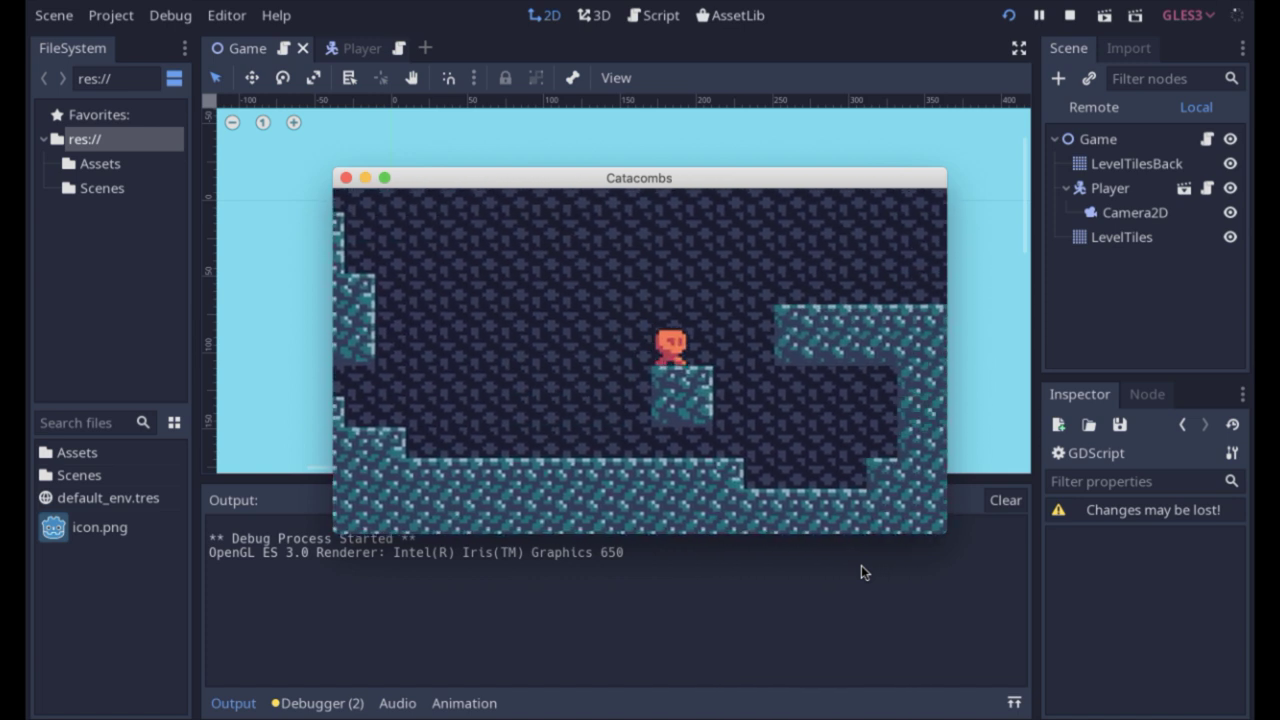
key("Up")
key("Right")
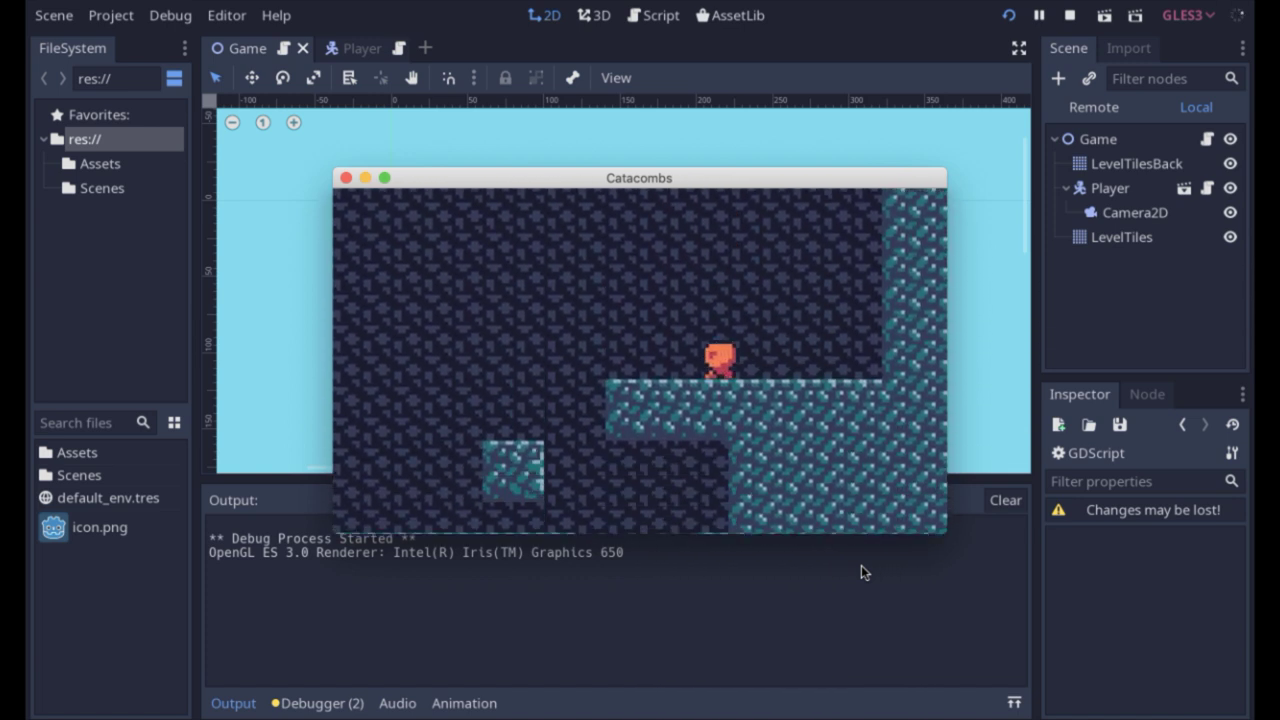
key("Left")
key("Up")
key("Up")
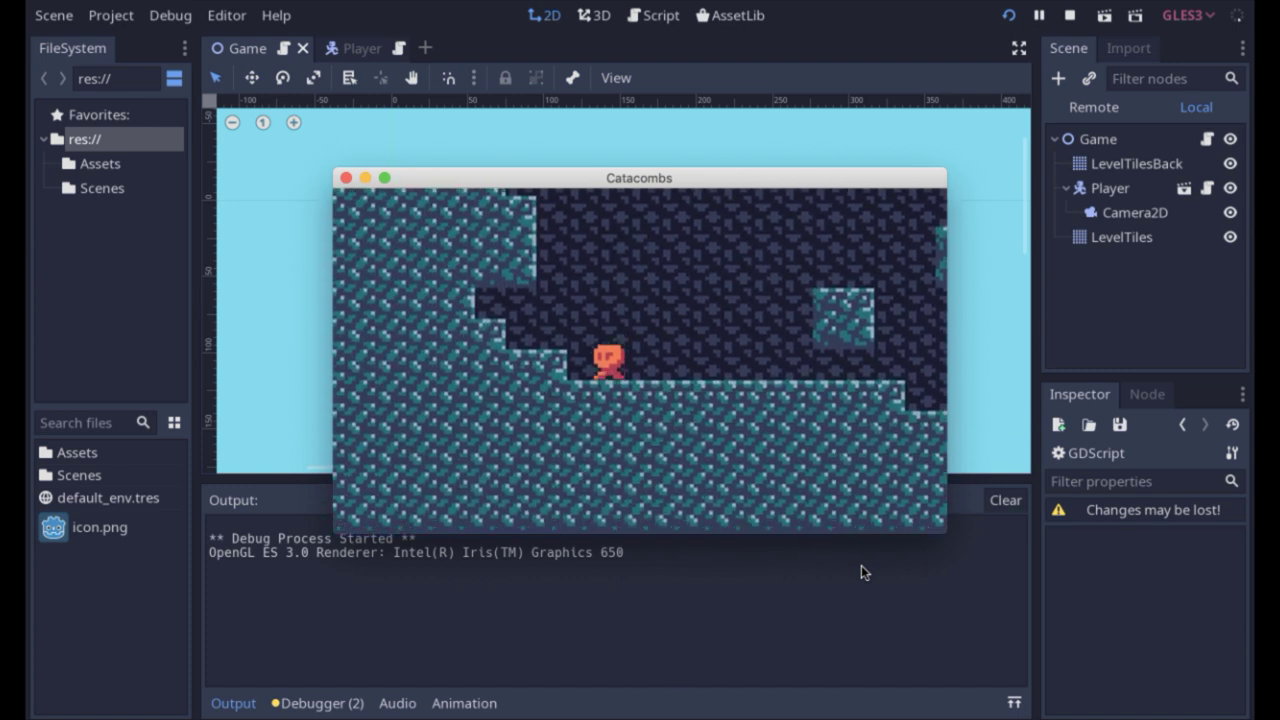
key("Right")
key("Up")
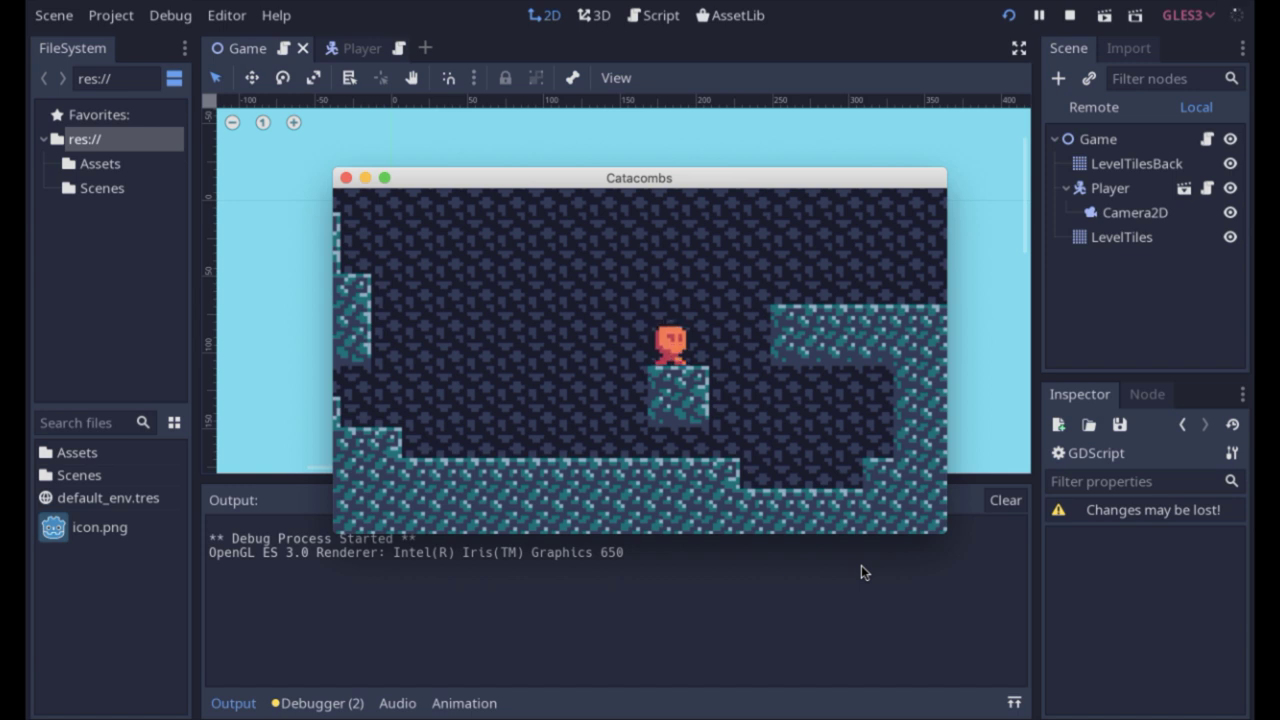
Step: Steer the falling character onto the right-hand platform, then stop the running game
key("space")
key("Left")
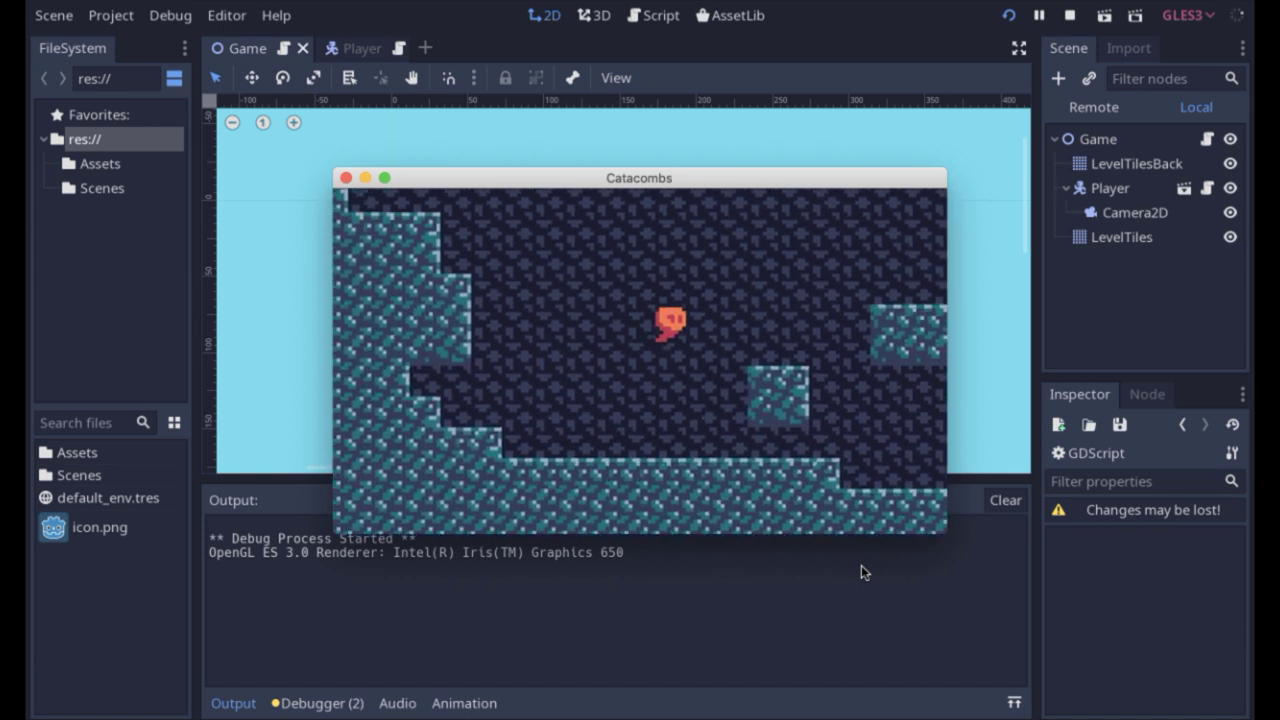
key("Right")
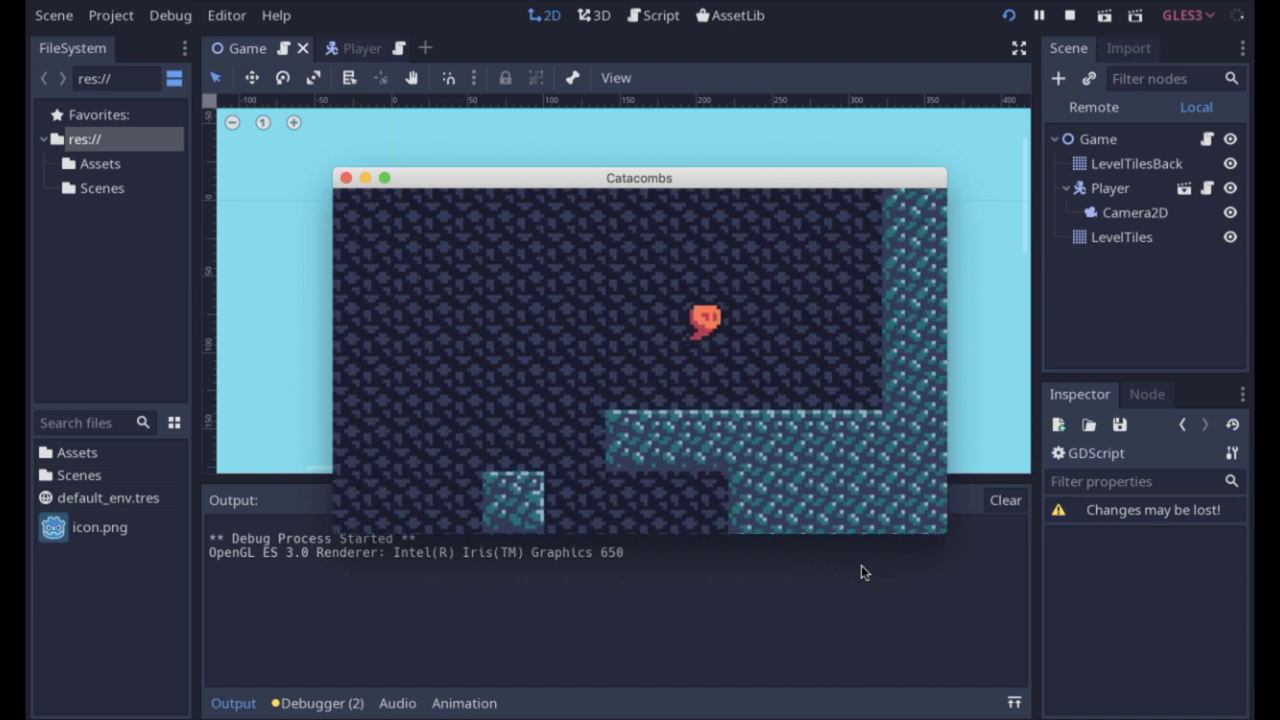
key("Left")
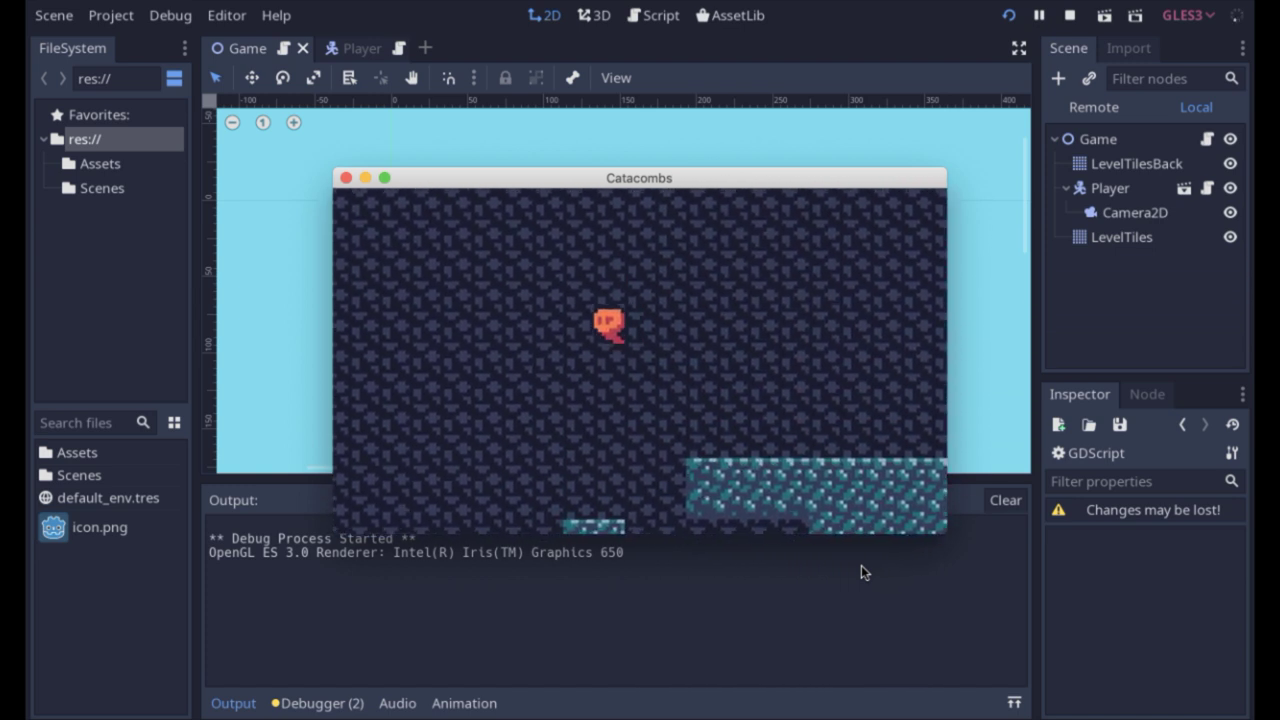
key("Left")
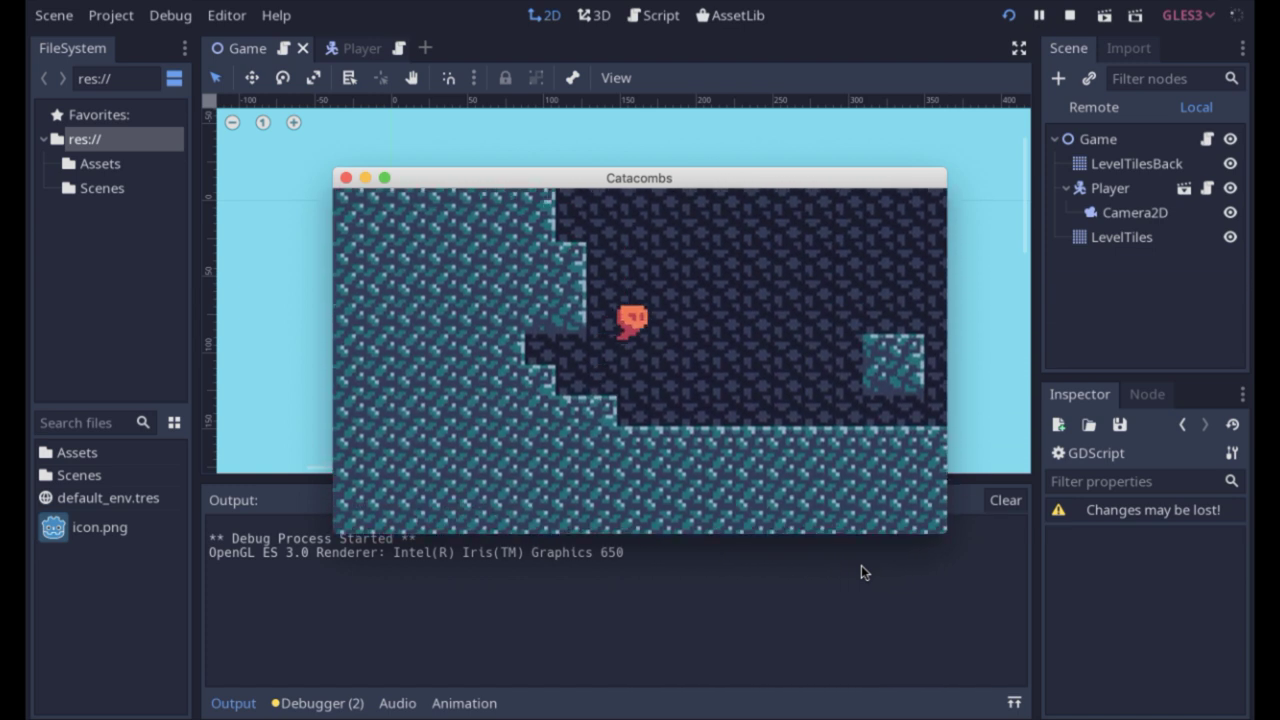
key("Right")
key("Up")
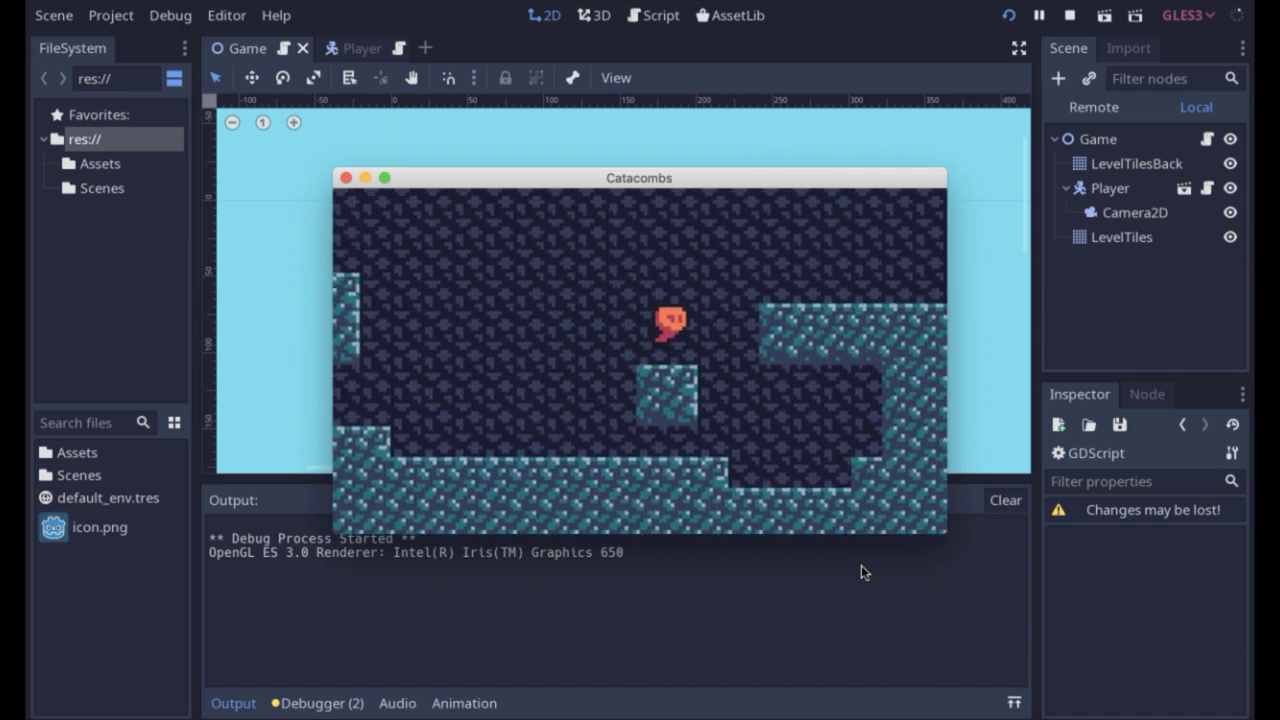
key("Right")
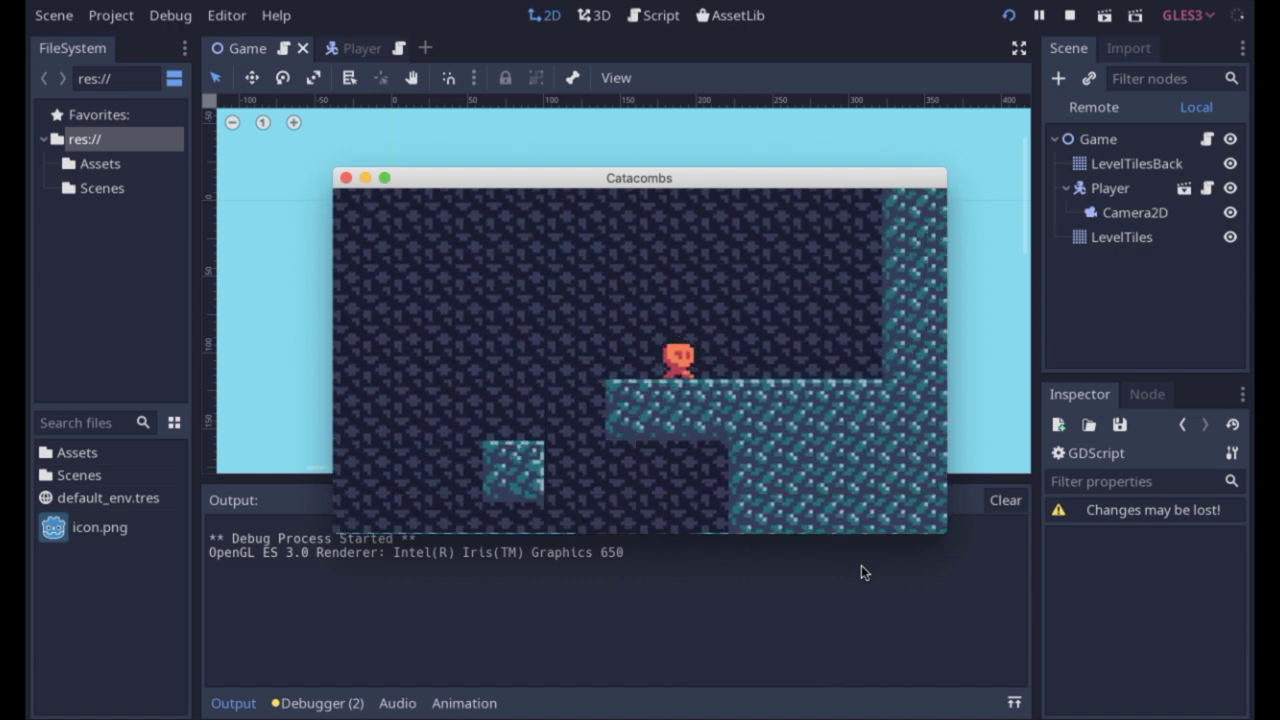
key("Left")
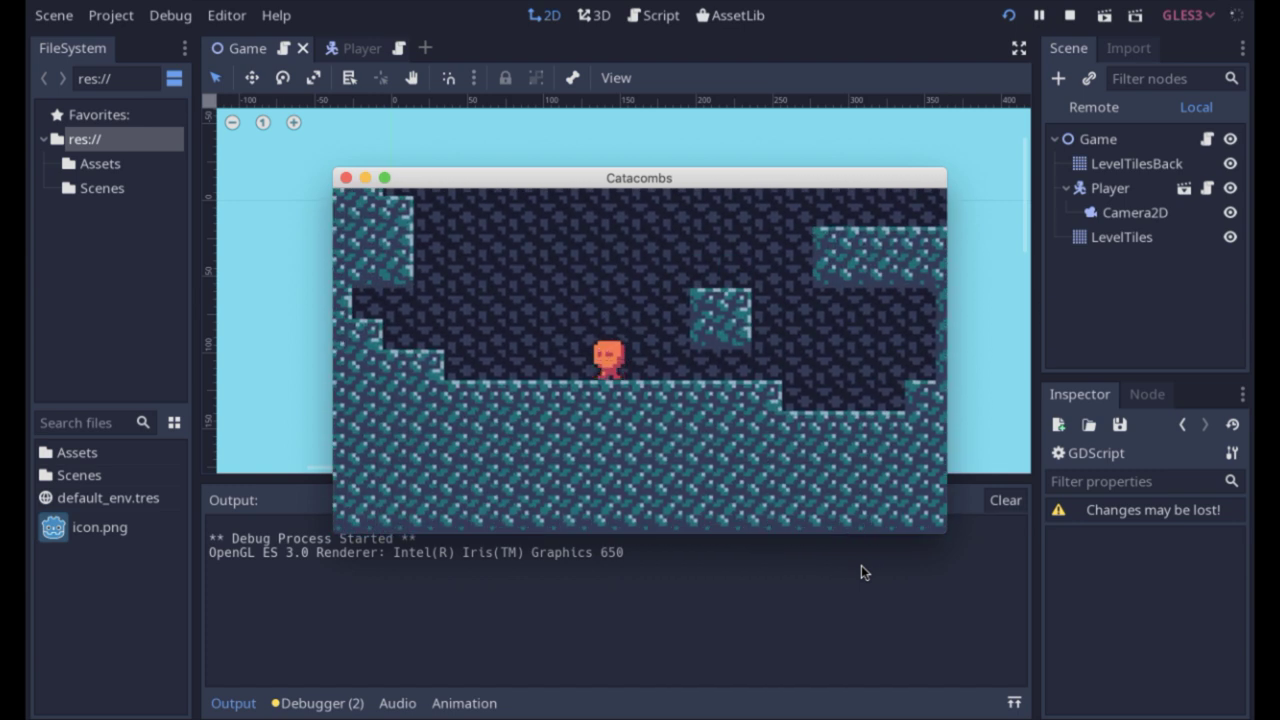
key("super+q")
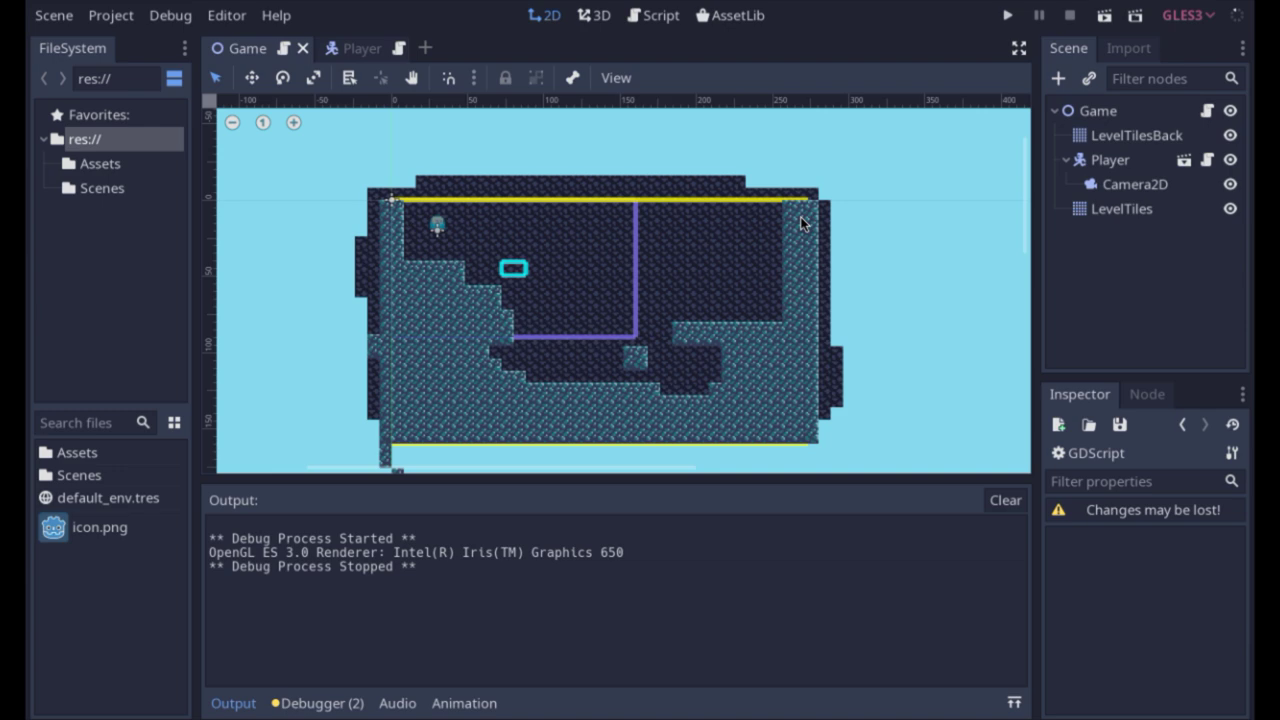
Step: Move to the next Space to bring up the godotengine.org home page
key("ctrl+Right")
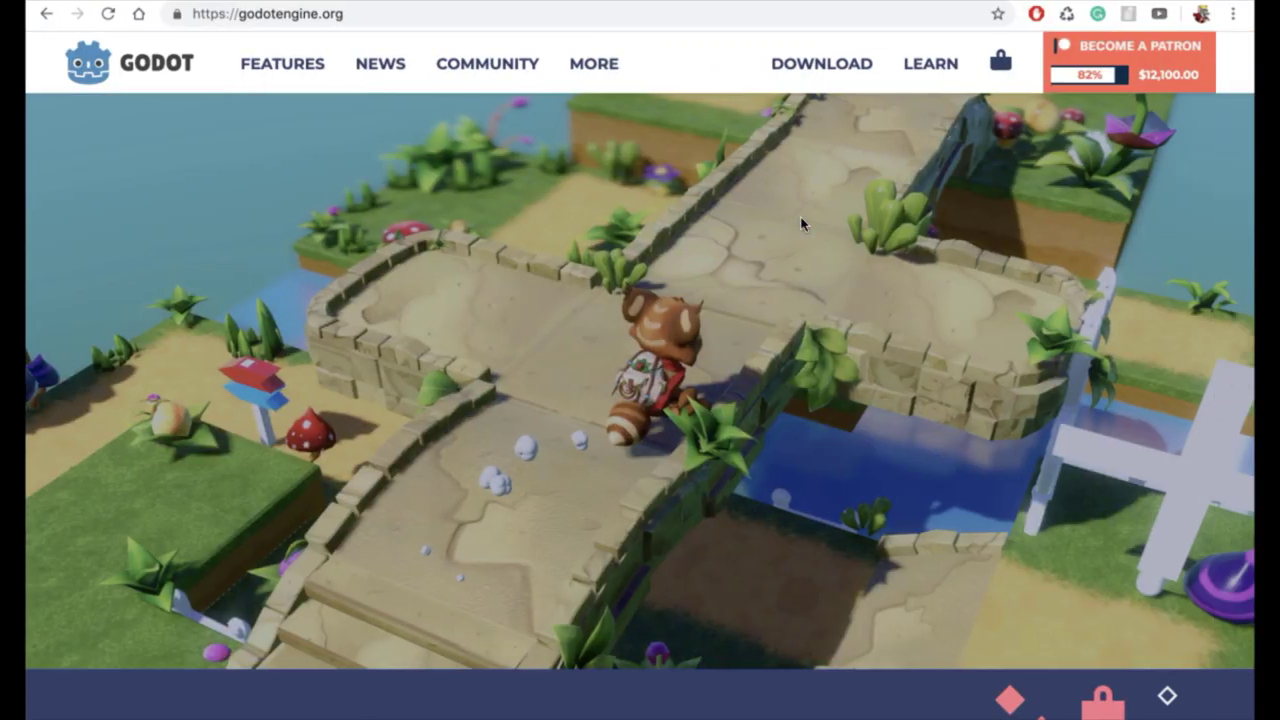
key("ctrl+Left")
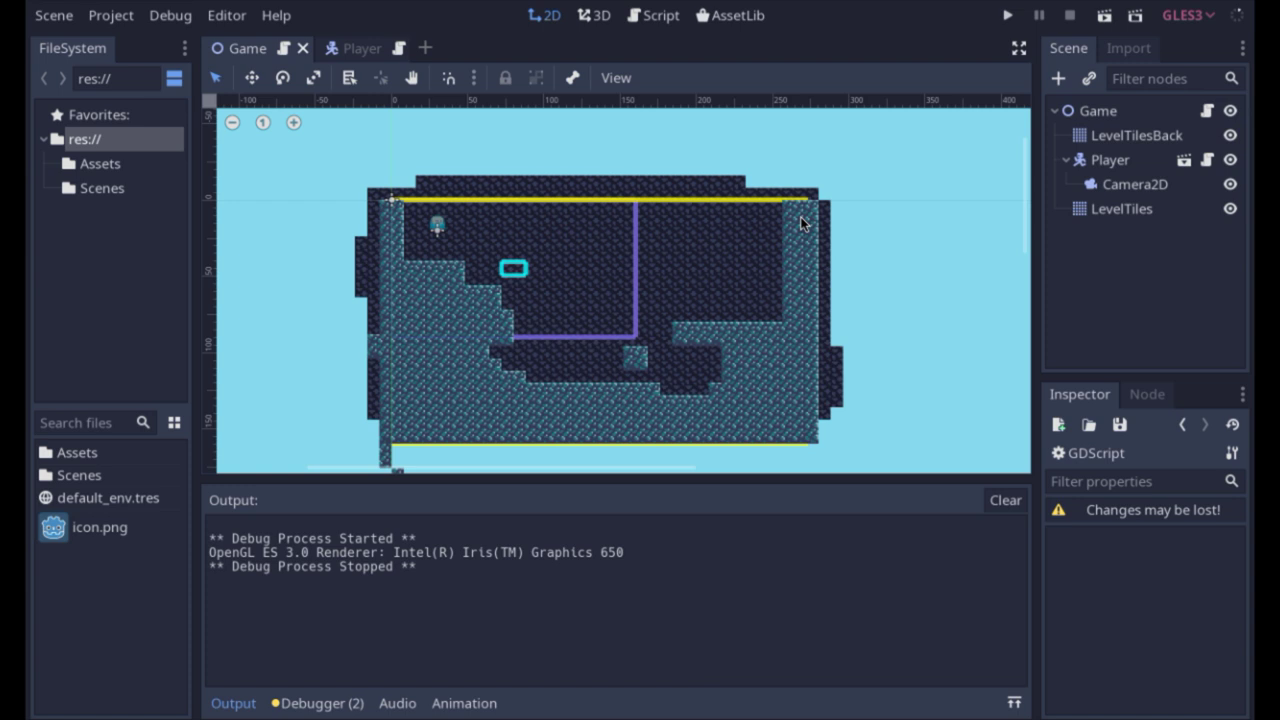
key("ctrl+Right")
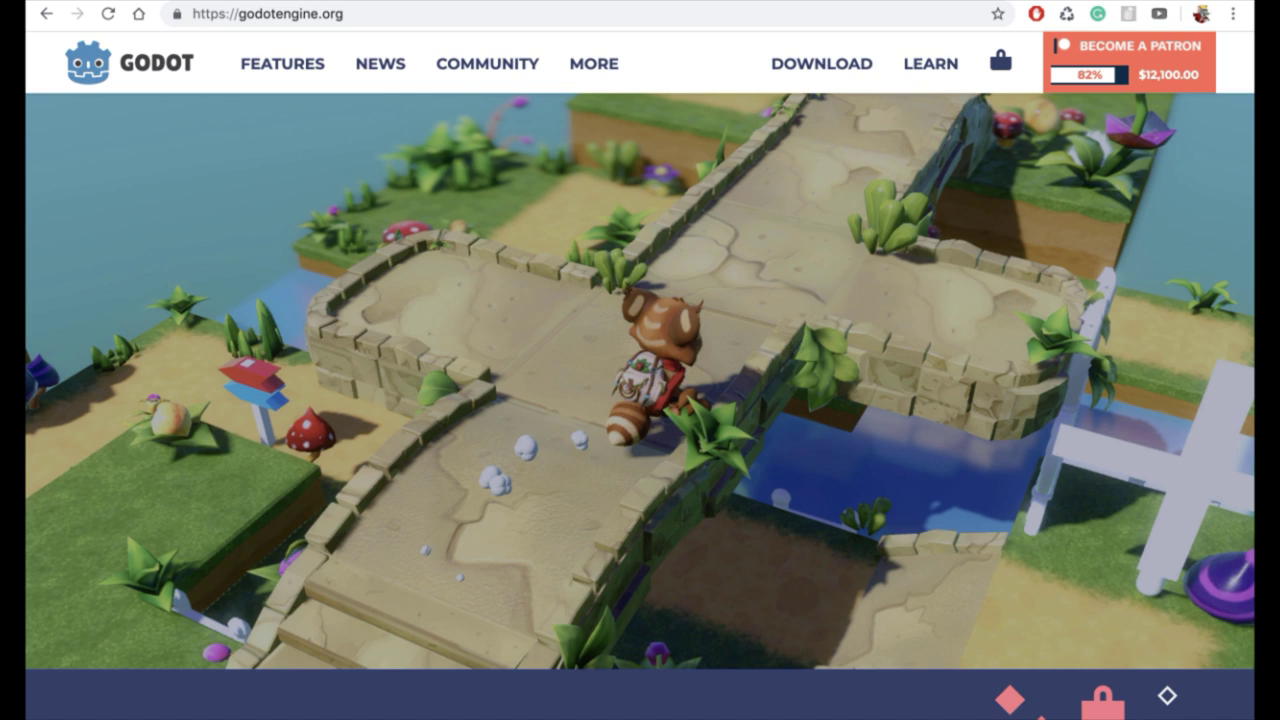
Step: Go to the Godot download page and find the macOS Standard 64-bit build
mouse_move(326, 24)
left_click(807, 74)
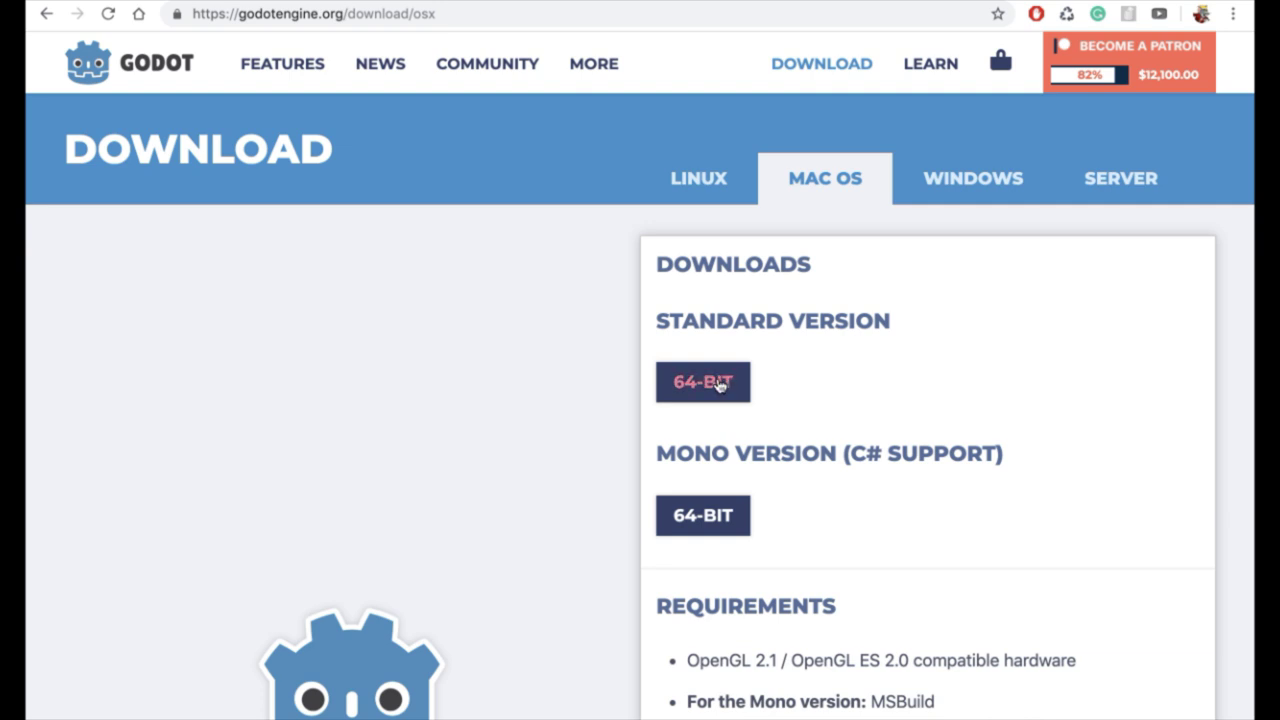
scroll(720, 386, "down", 1)
scroll(718, 385, "up", 1)
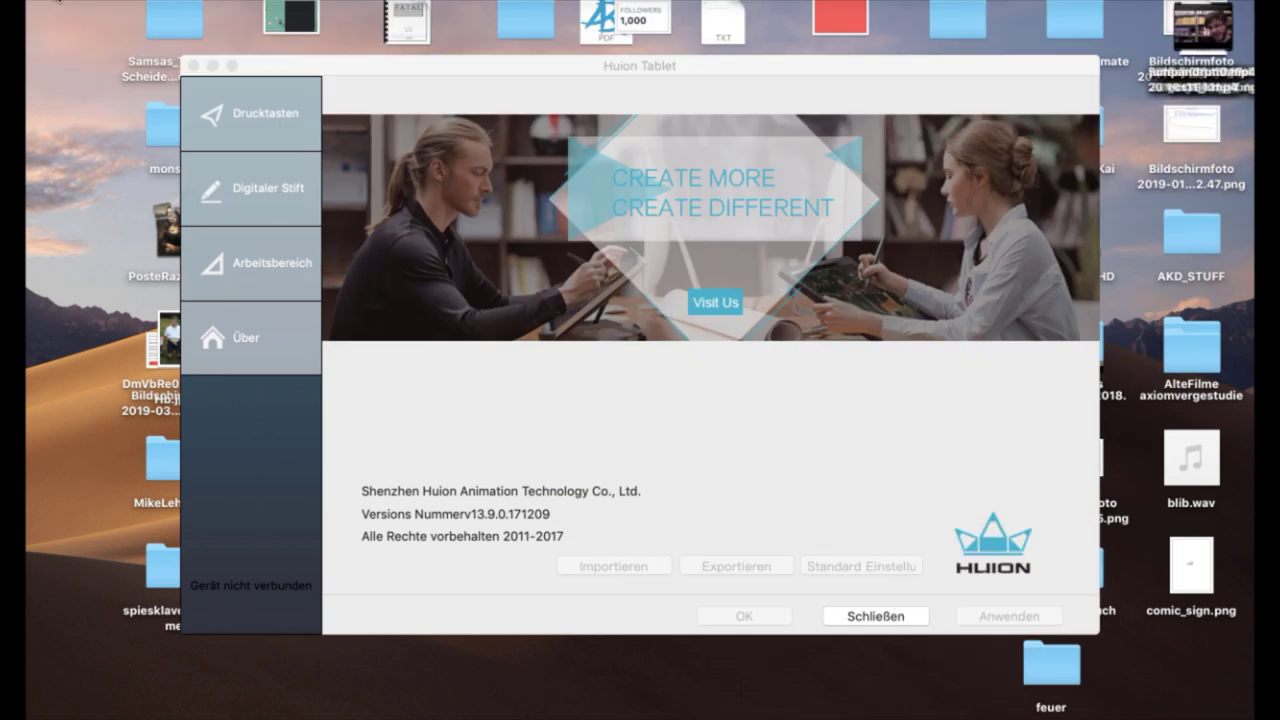
Step: Close the Huion Tablet window, tidy the desktop icons (Aufräumen), and open a home-folder Finder window
left_click(193, 65)
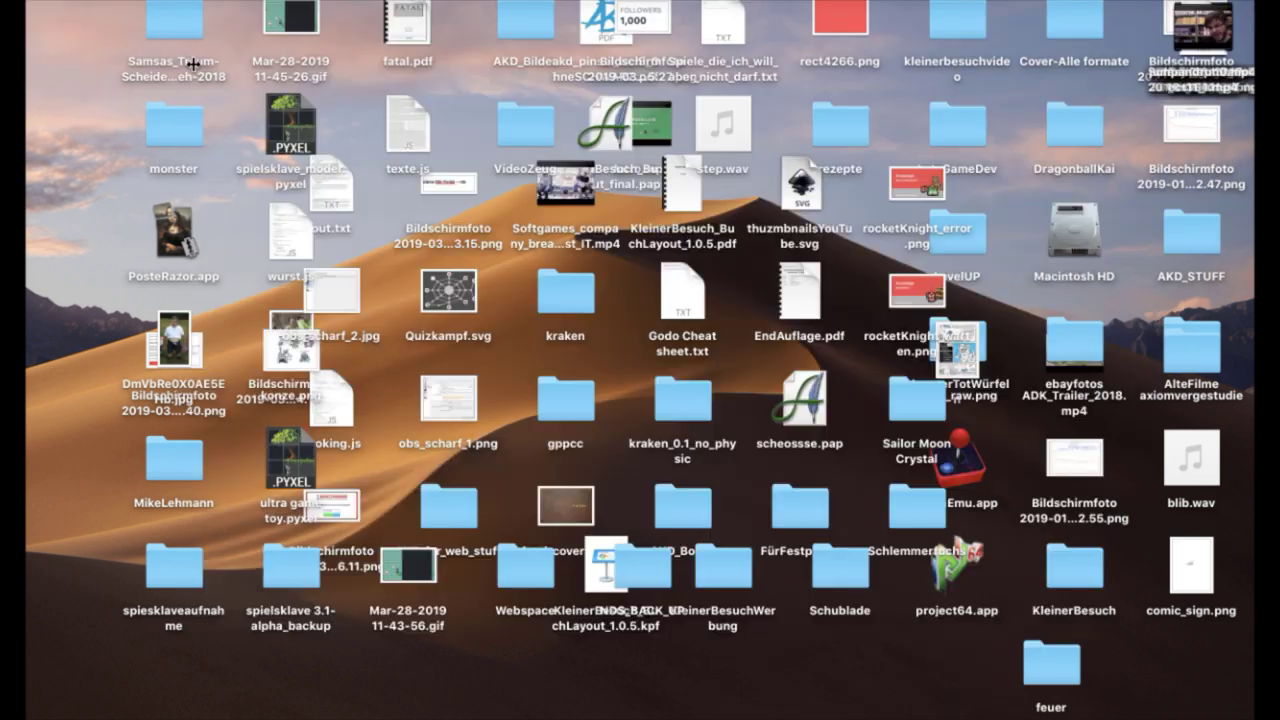
right_click(56, 313)
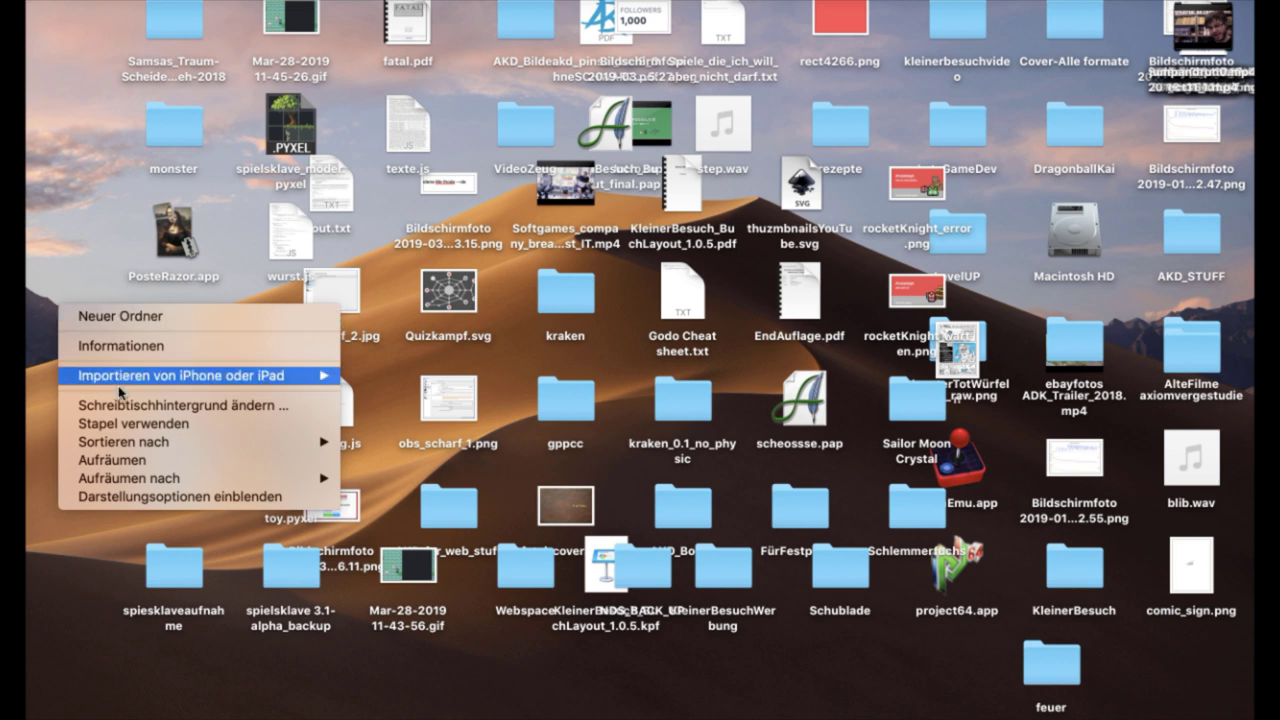
left_click(135, 459)
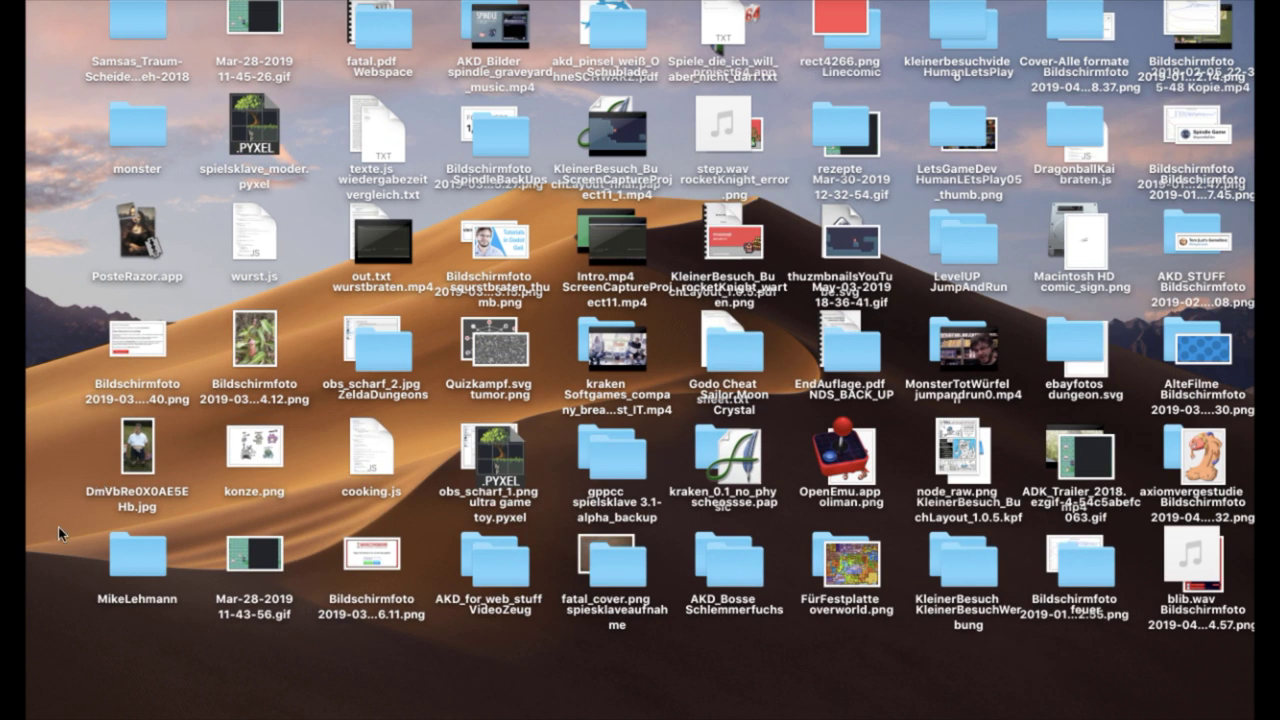
key("super+n")
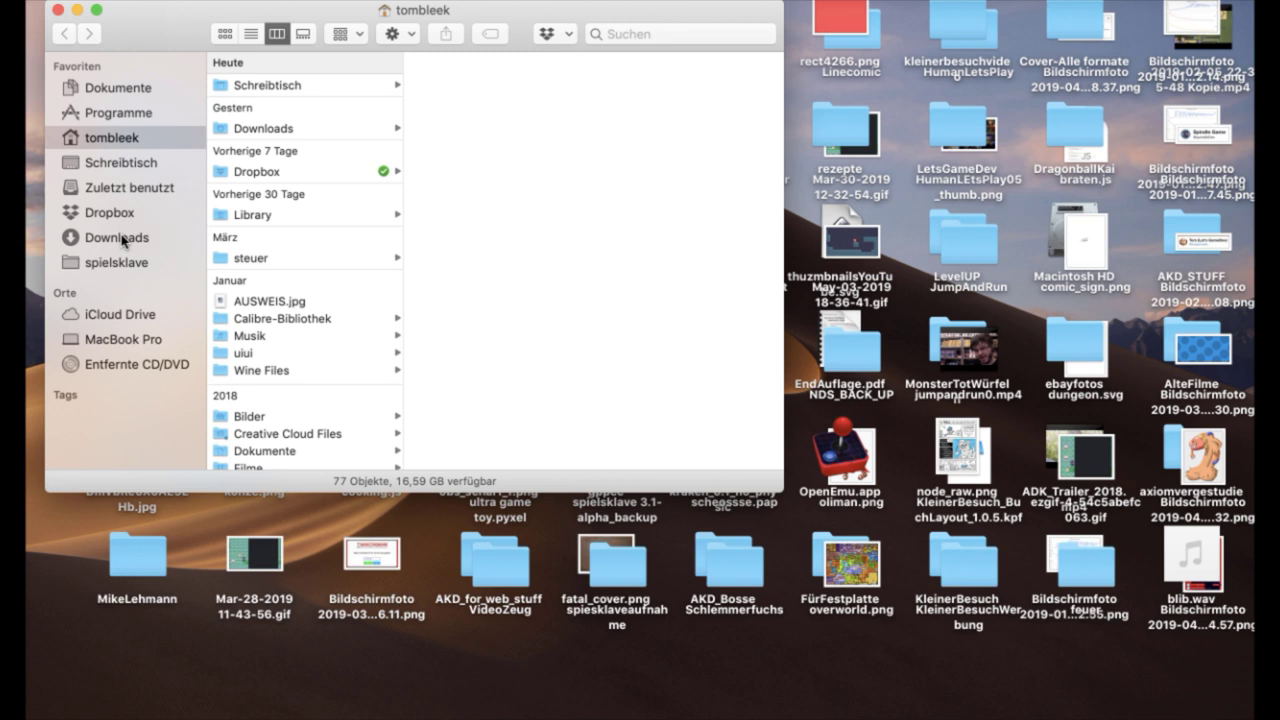
Step: Select Godot 3.app in the Programme (Applications) folder
left_click(115, 114)
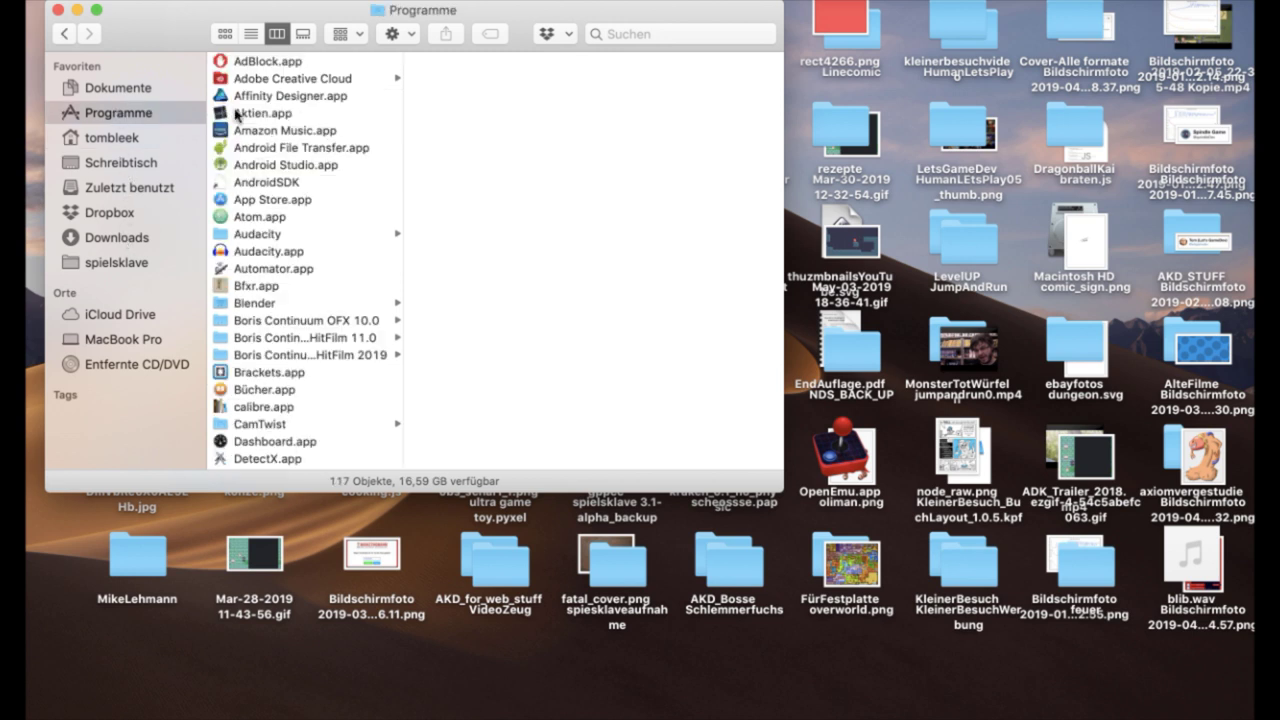
scroll(292, 285, "down", 3)
scroll(292, 285, "down", 3)
scroll(292, 285, "down", 2)
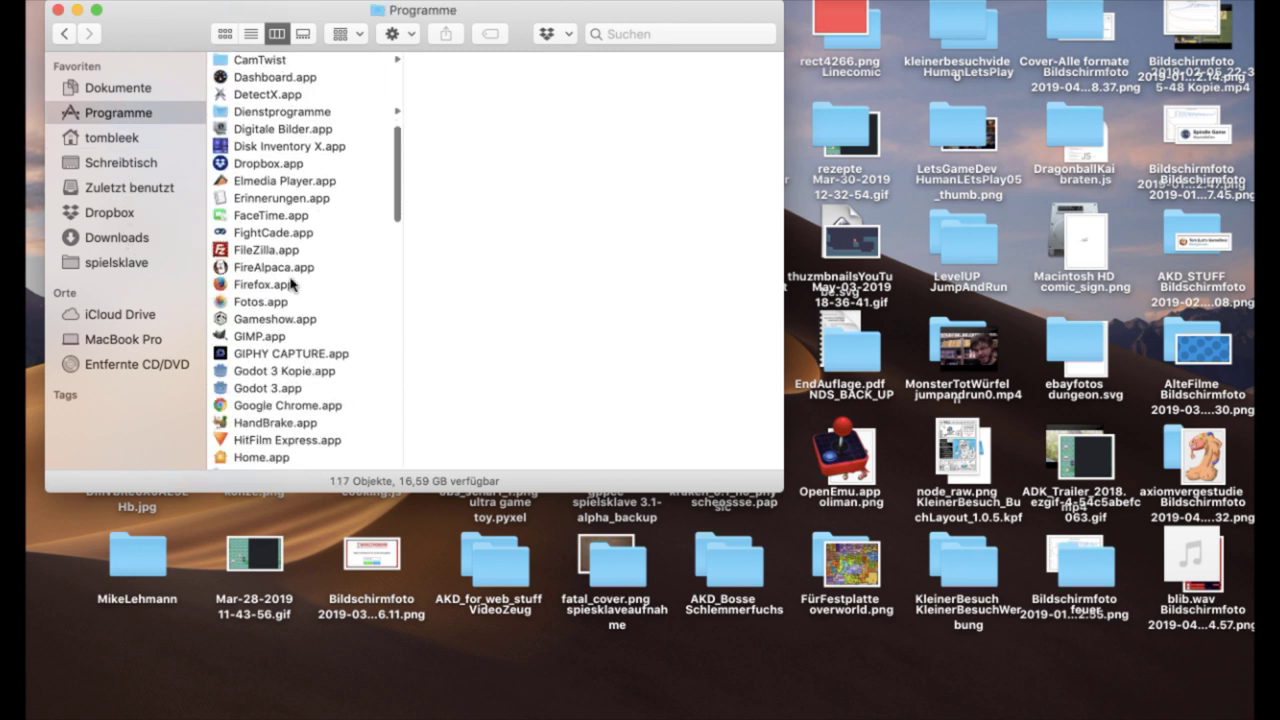
scroll(292, 284, "down", 3)
scroll(292, 285, "down", 1)
scroll(292, 285, "down", 5)
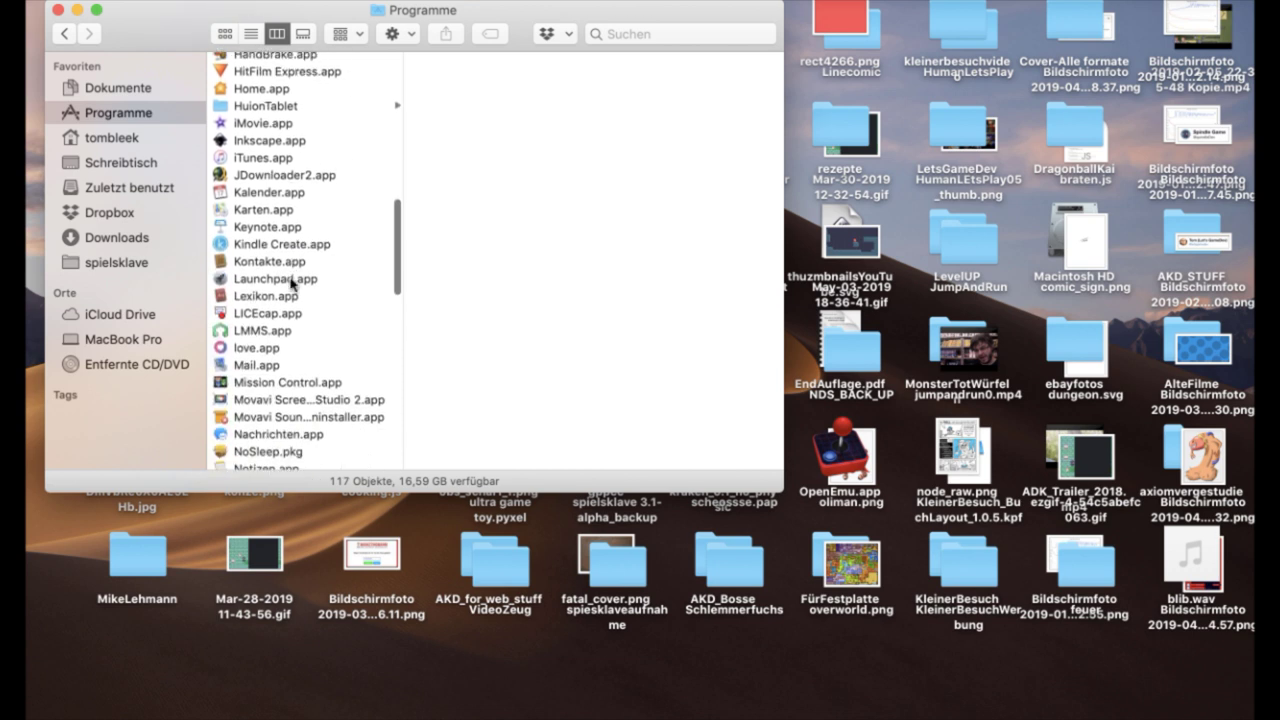
scroll(292, 285, "down", 1)
left_click(277, 265)
key("g")
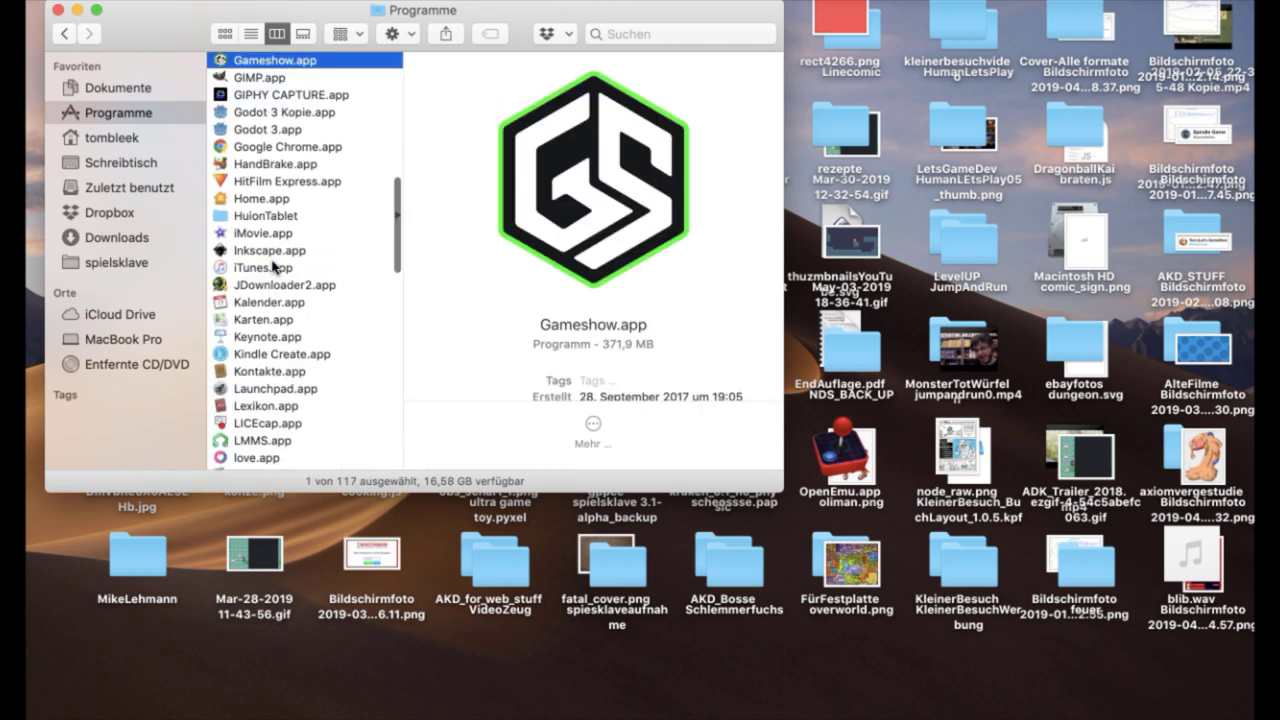
left_click(268, 130)
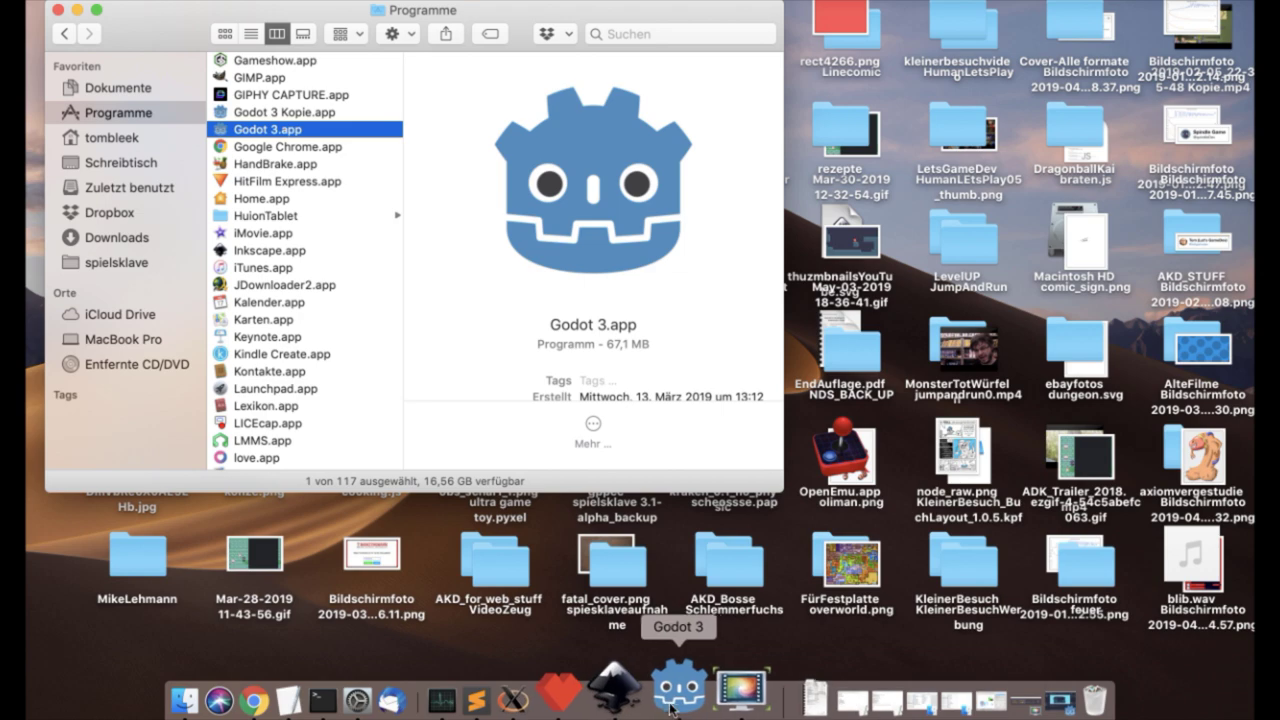
Step: Quit the running Godot editor and relaunch Godot 3.app
left_click(672, 690)
key("super+q")
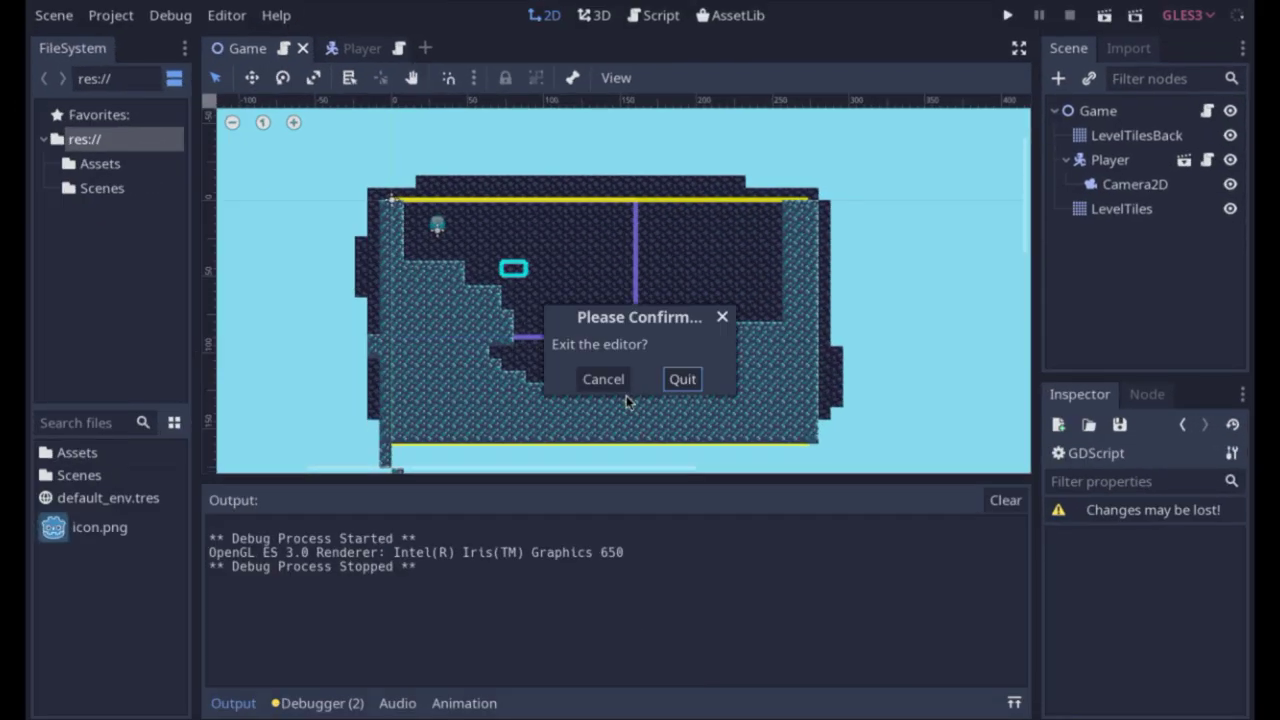
left_click(676, 379)
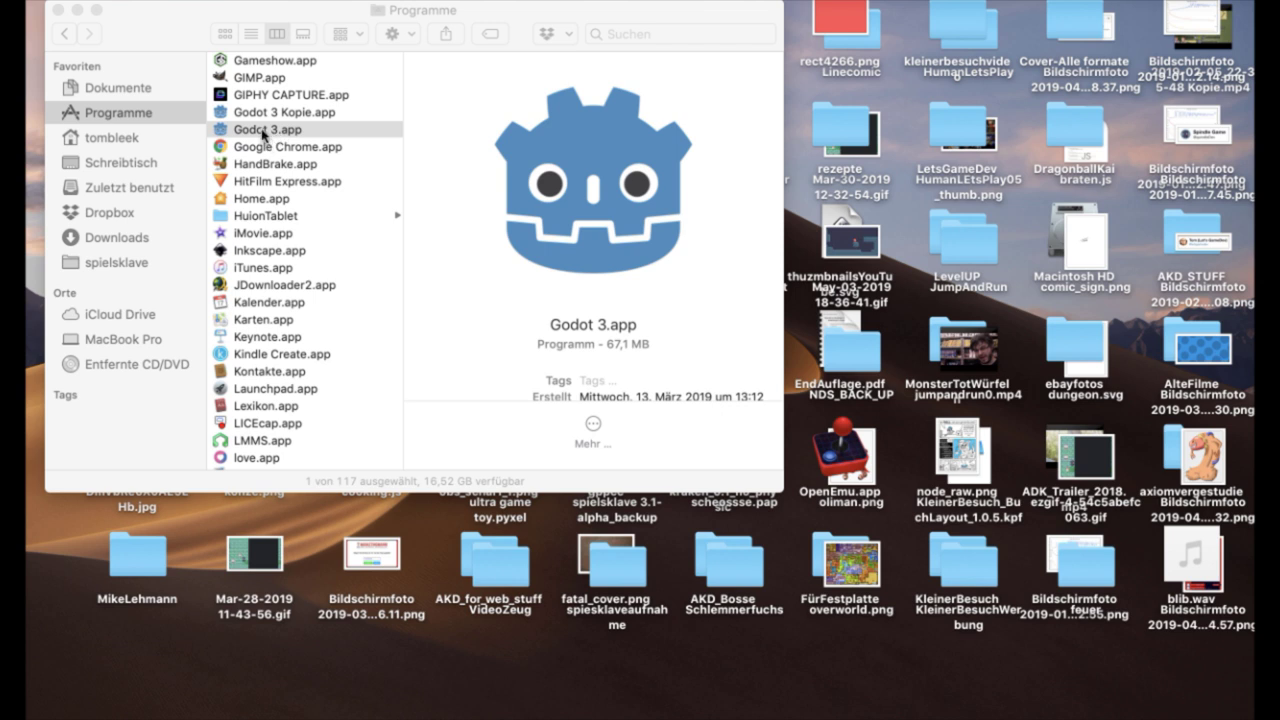
double_click(265, 134)
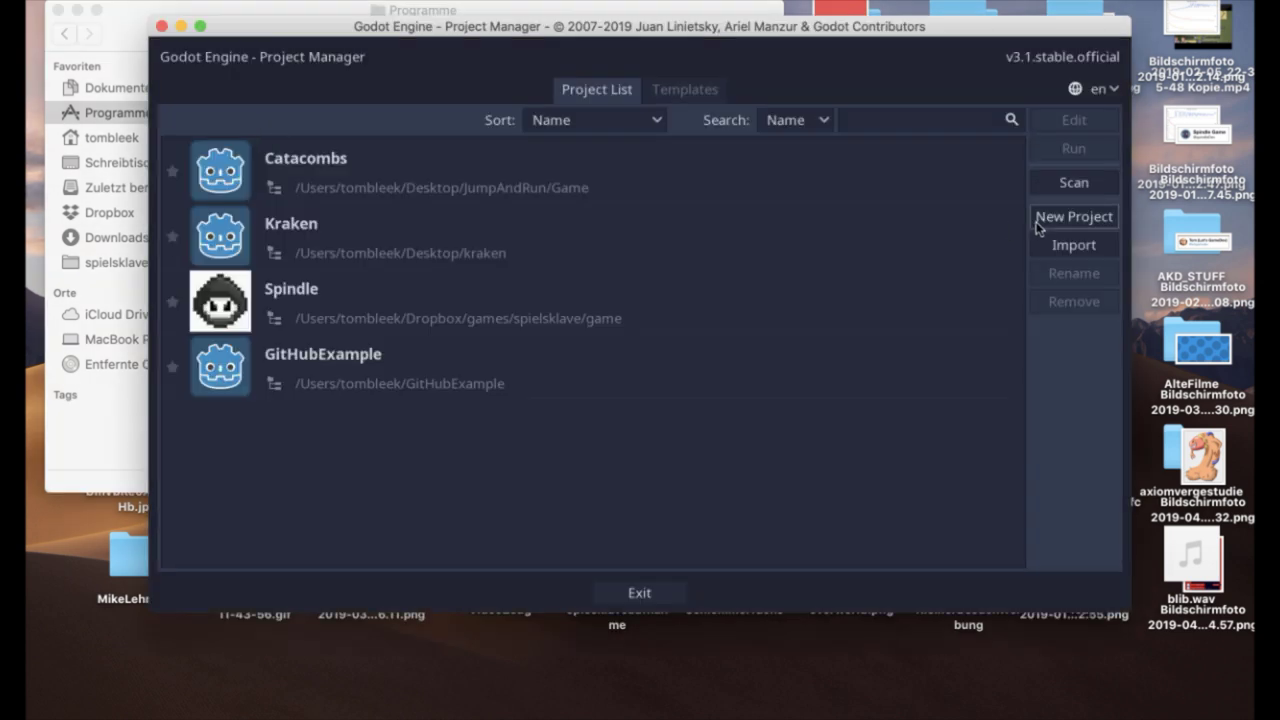
Step: Start a new project with a newly created Desktop/JumpiPampi folder as its path
left_click(1043, 222)
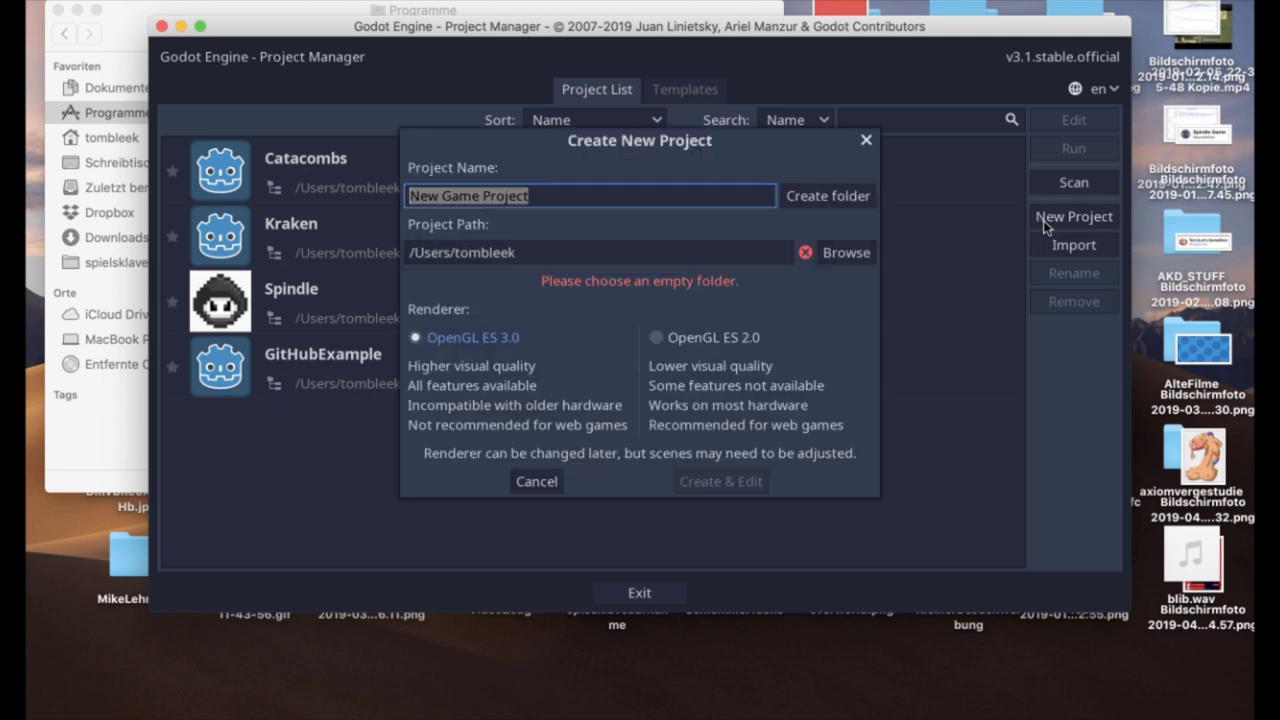
left_click(840, 253)
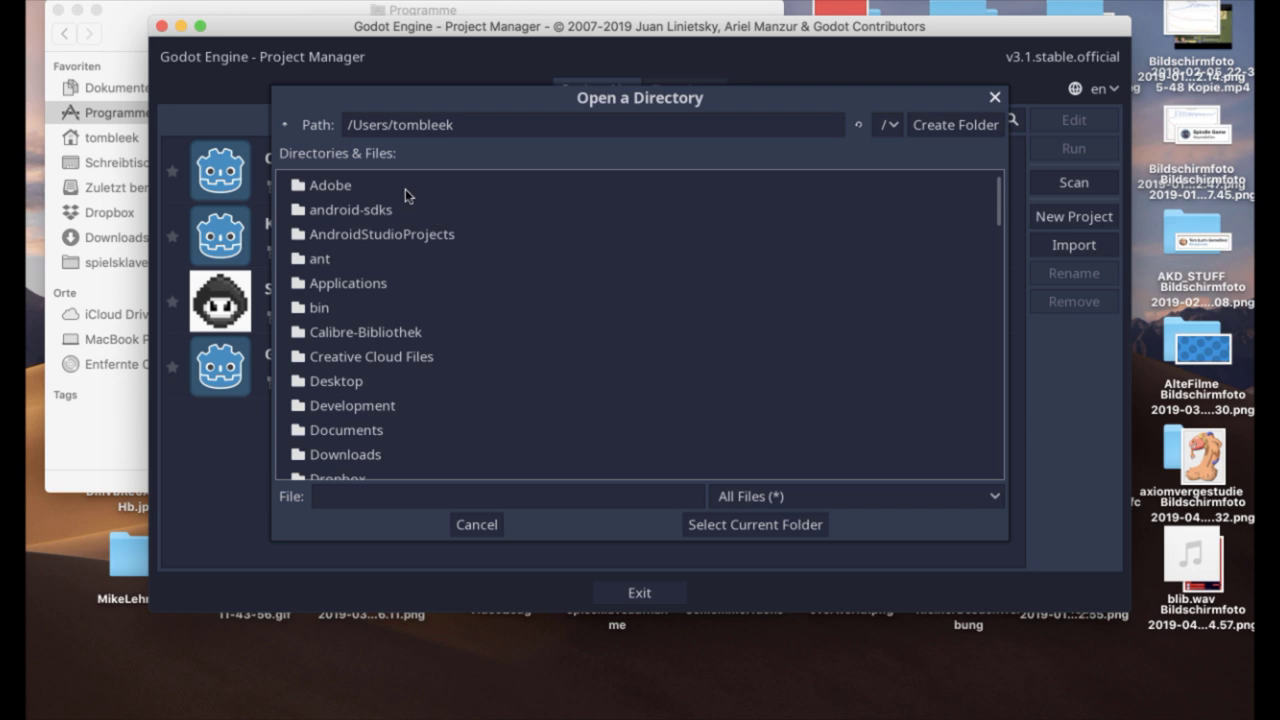
double_click(317, 380)
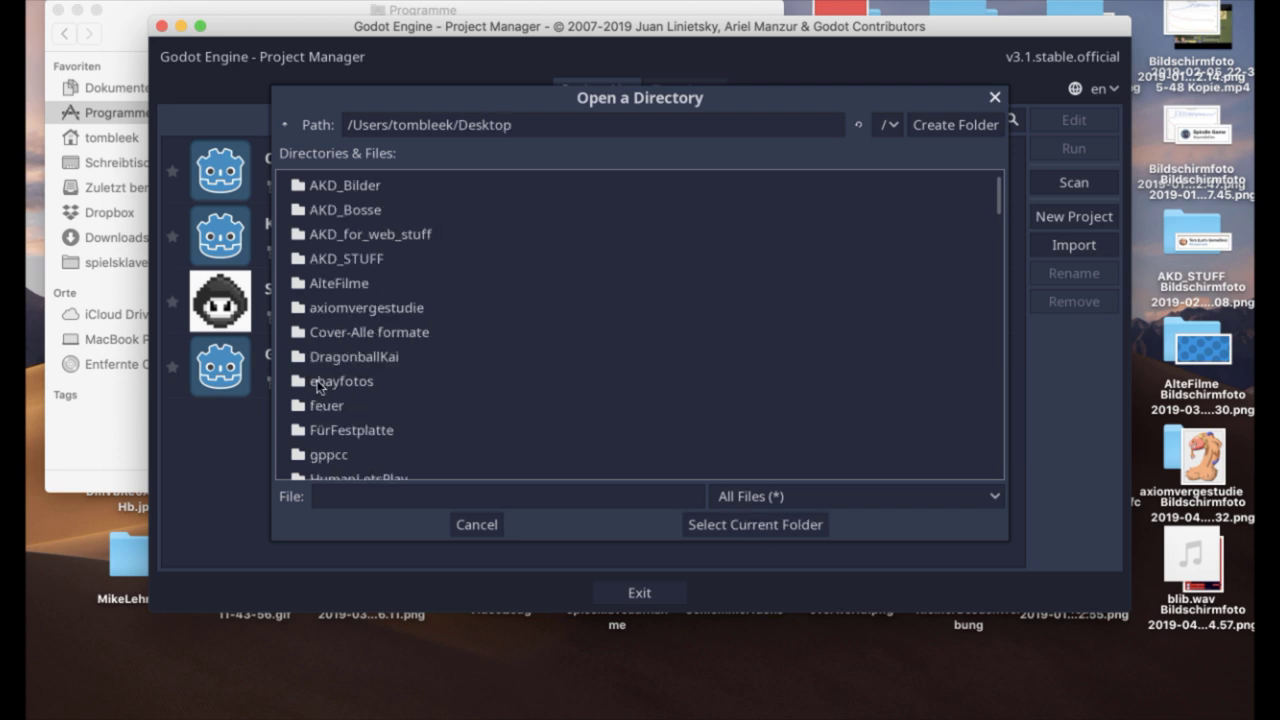
left_click(929, 128)
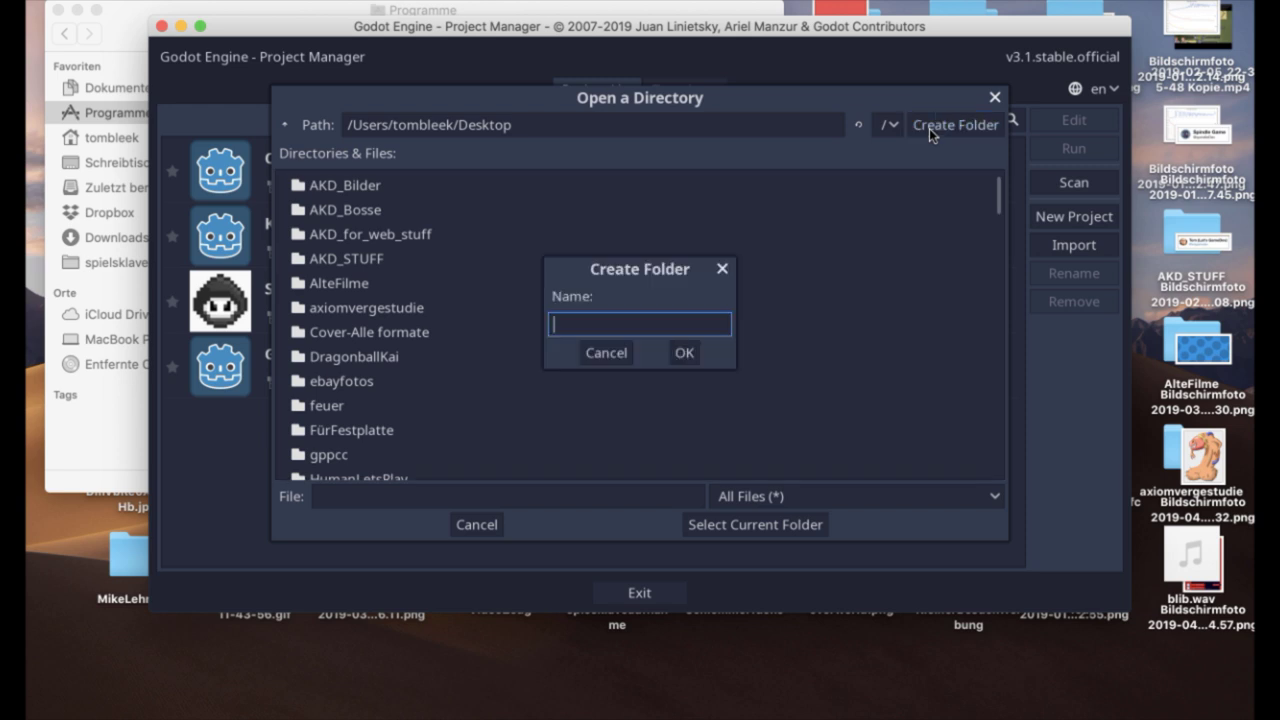
type("Jump")
type("iPampi")
left_click(685, 353)
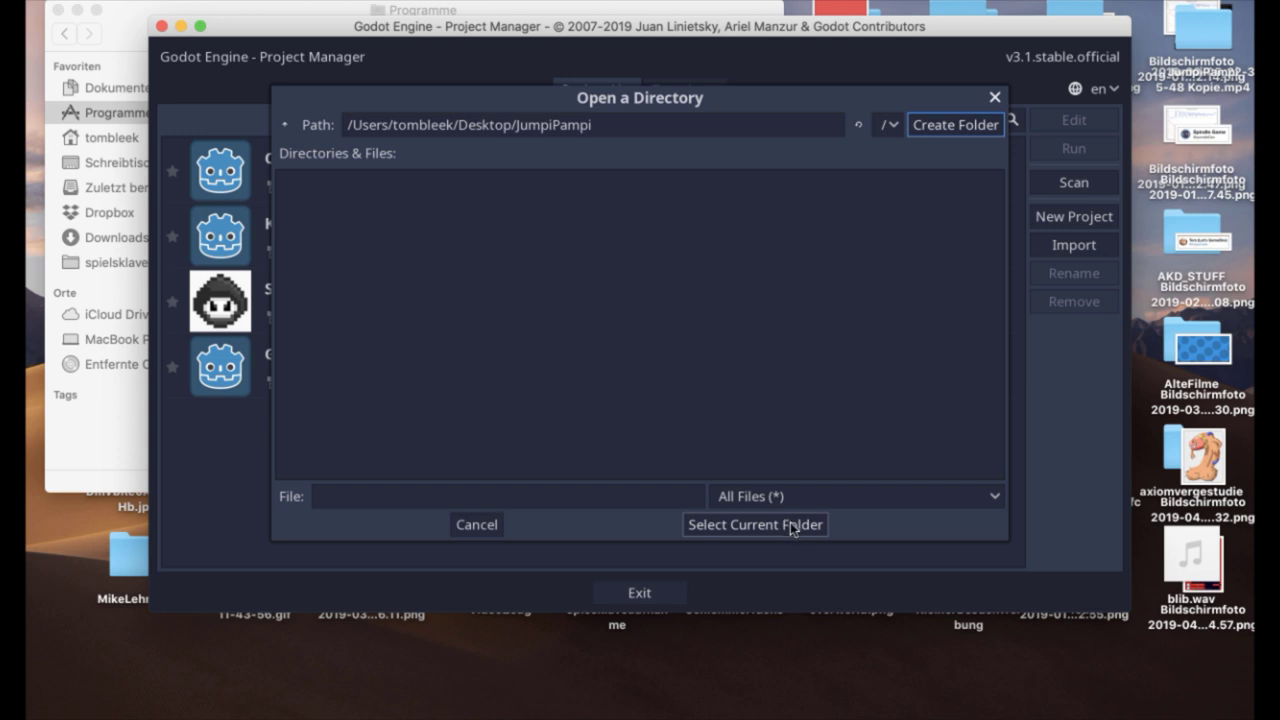
left_click(706, 523)
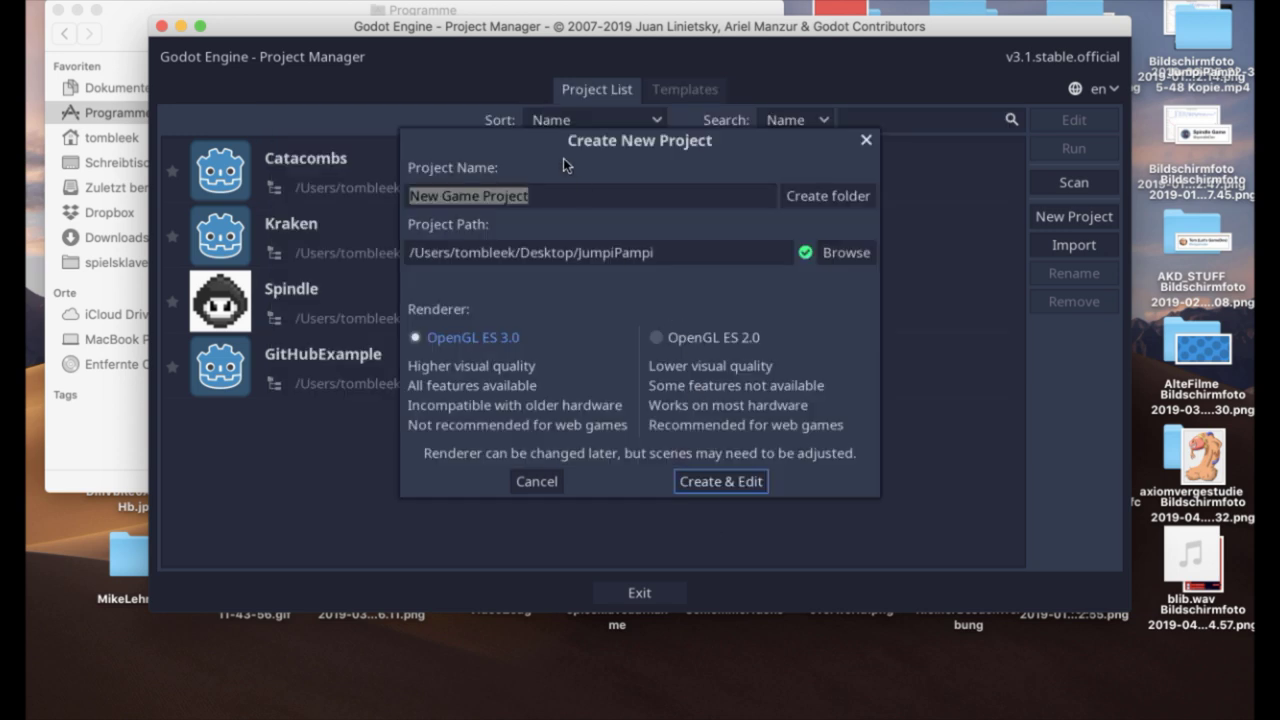
Step: Replace the default project name with JumpiPampi
left_click(545, 193)
key("BackSpace")
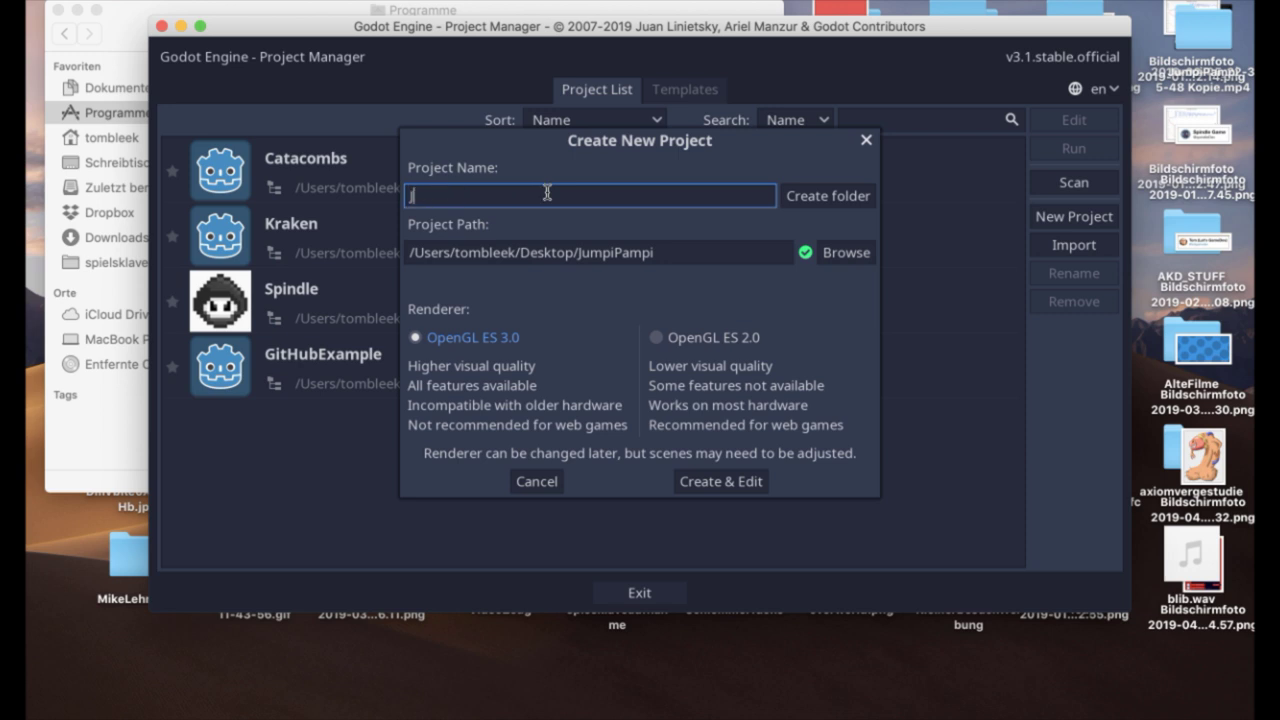
type("JumpiPampi")
Step: Create the JumpiPampi project with Create & Edit and open it in the editor
left_click(705, 485)
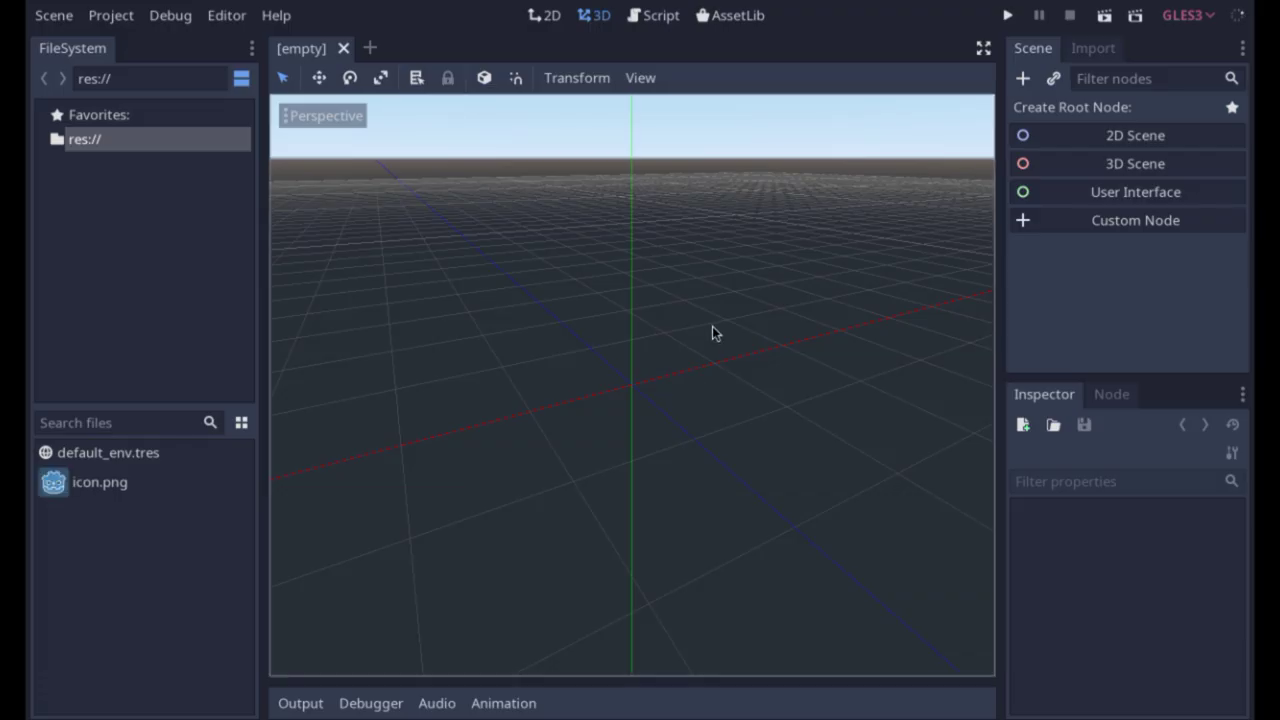
left_click_drag(712, 330, 824, 215)
left_click(1113, 400)
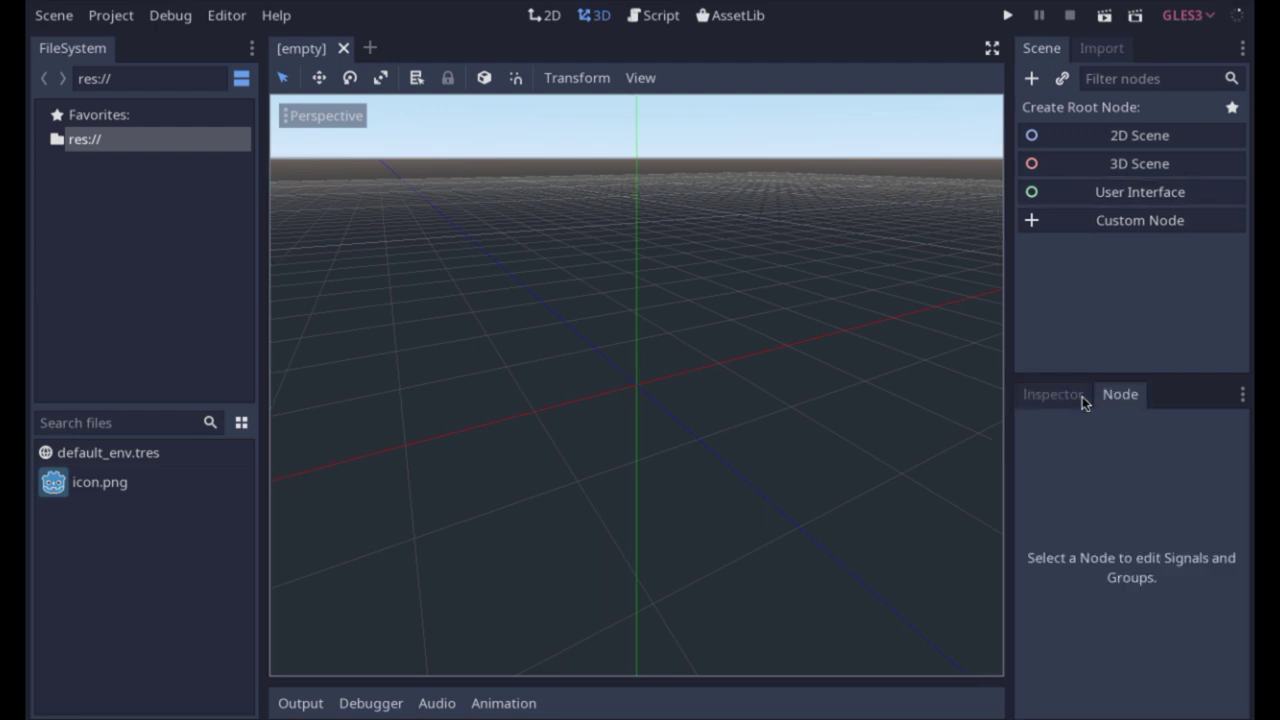
left_click(1080, 398)
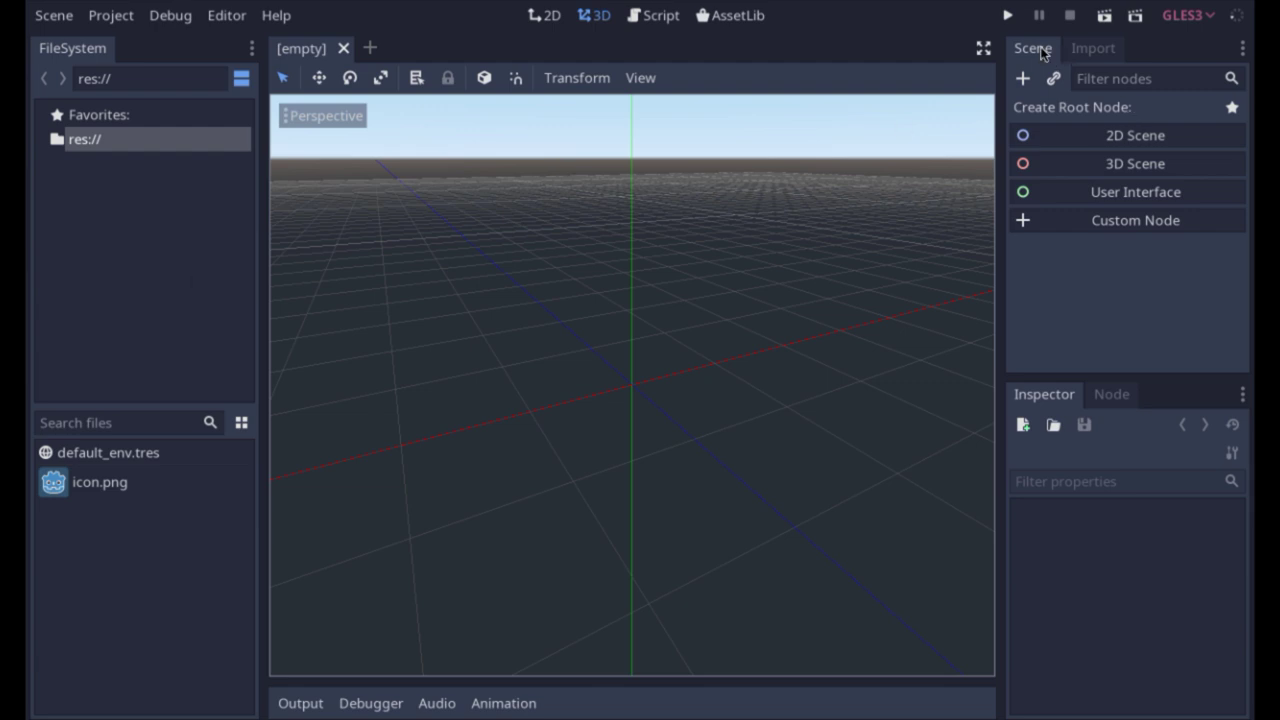
left_click(1243, 50)
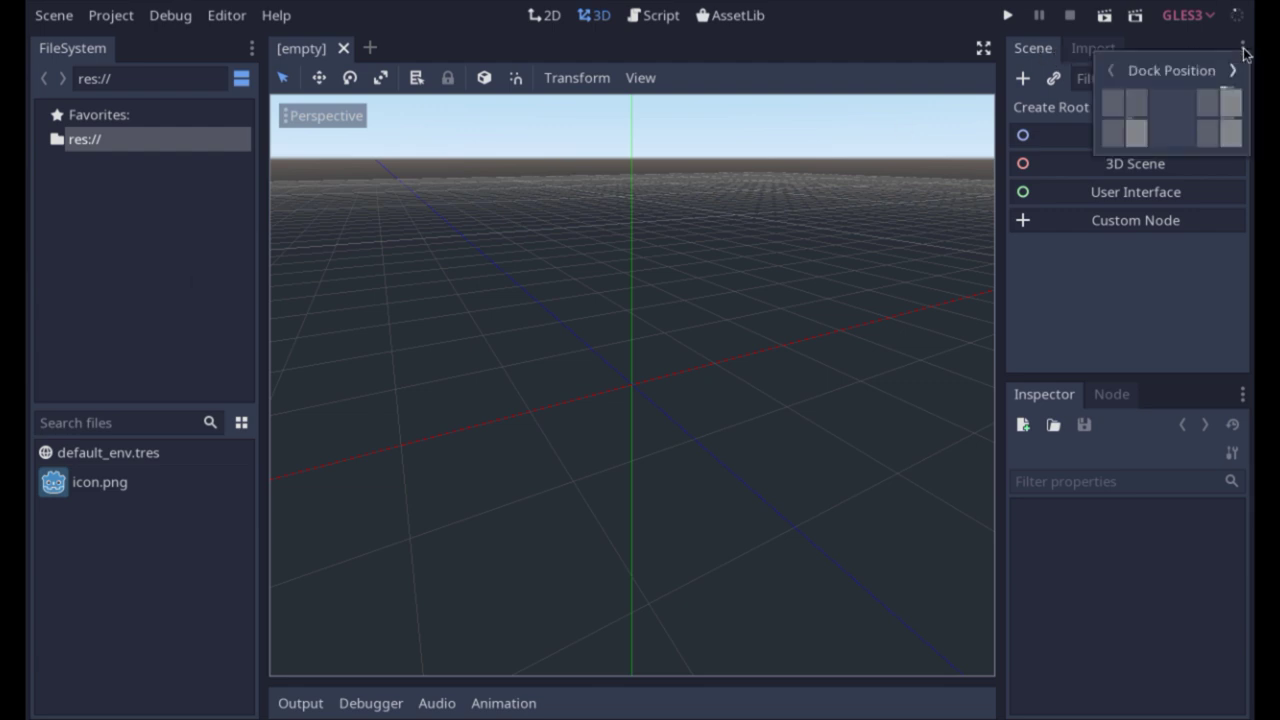
left_click(1110, 113)
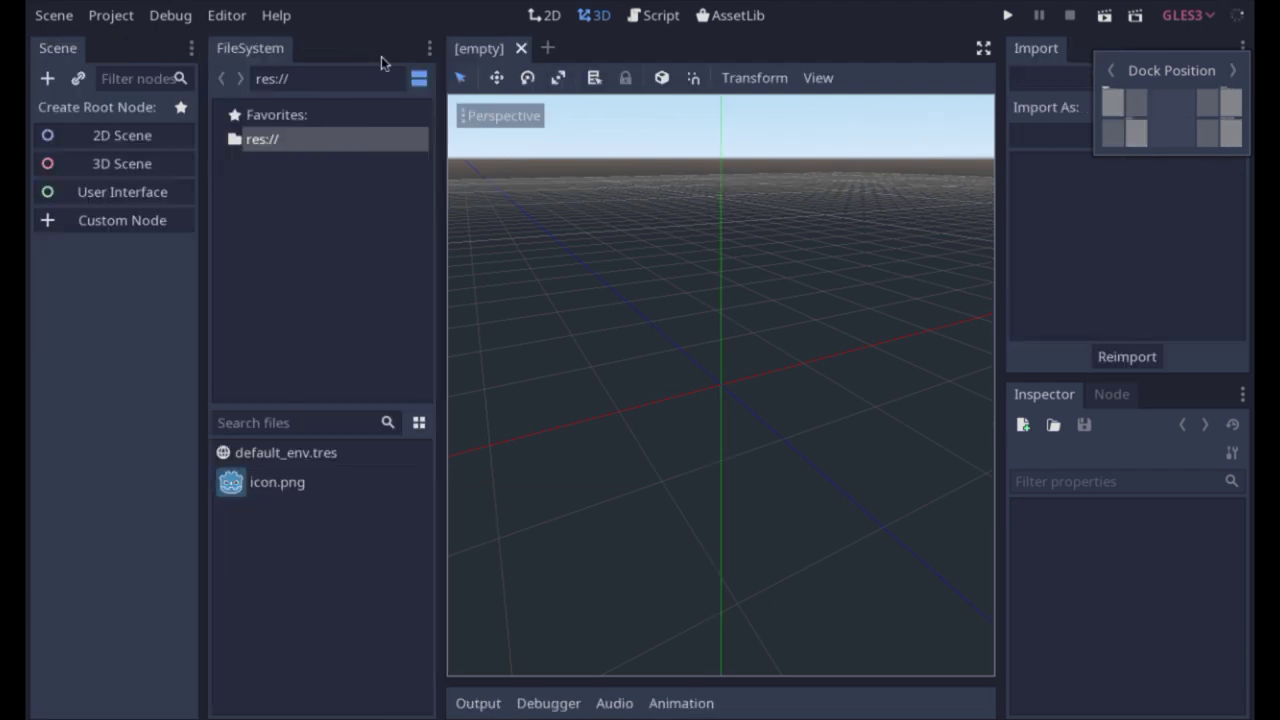
left_click(429, 48)
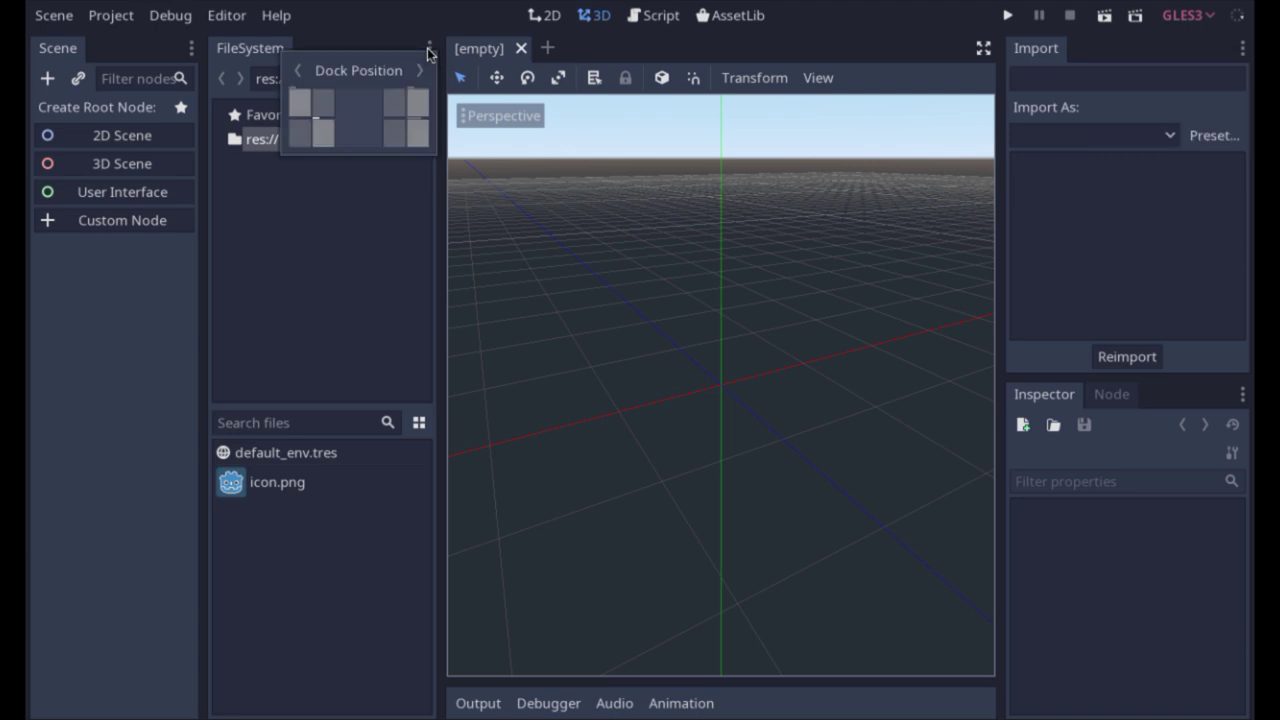
left_click(301, 101)
left_click(57, 50)
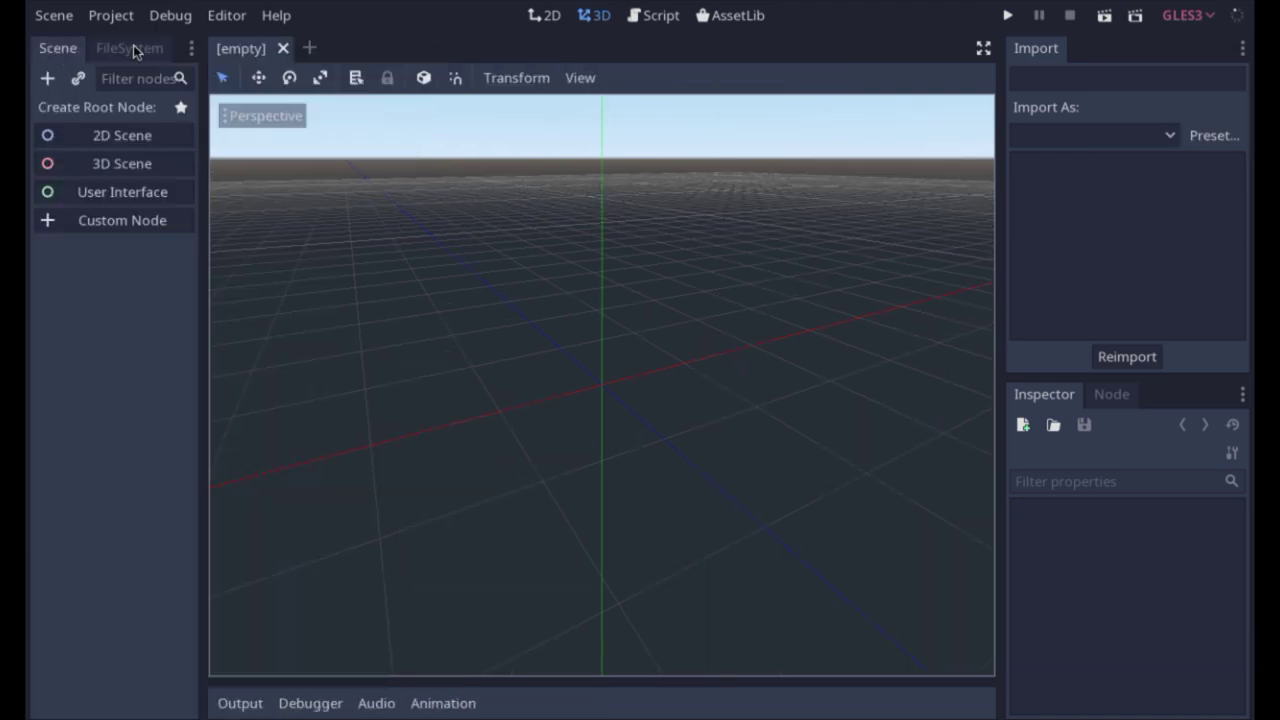
left_click(133, 49)
left_click(70, 50)
left_click(66, 48)
left_click(191, 49)
left_click(185, 100)
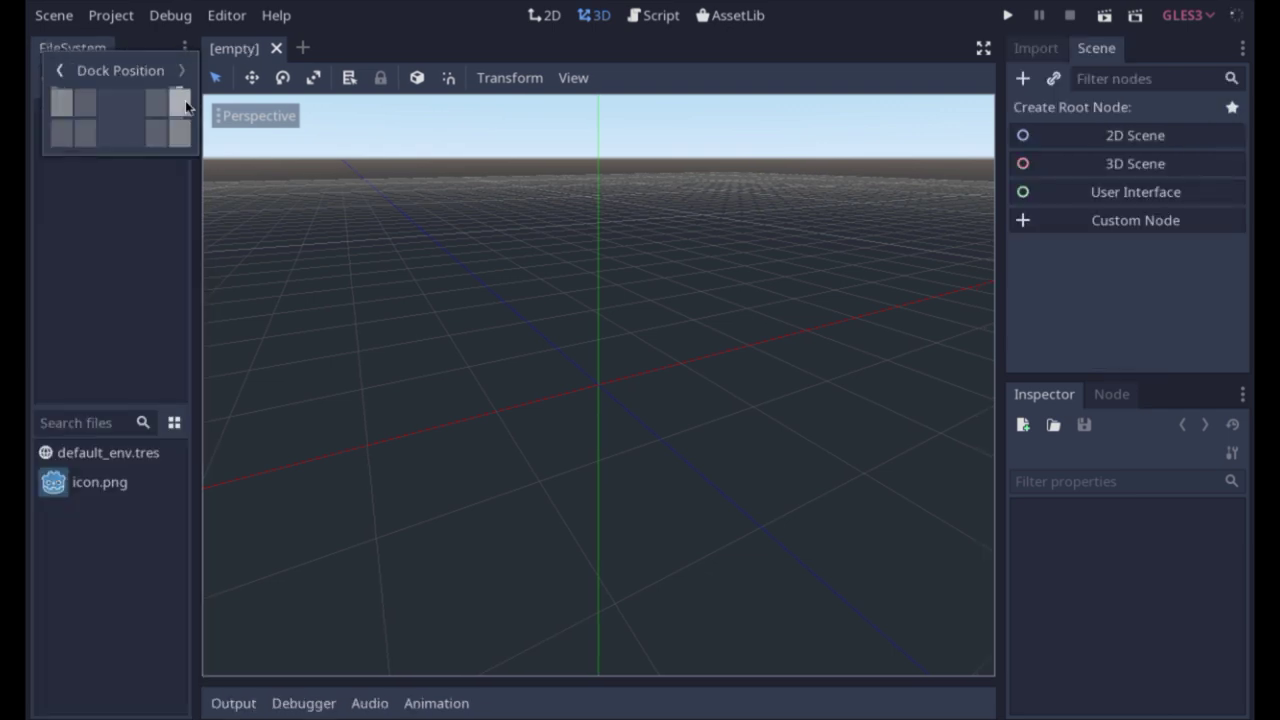
left_click(103, 226)
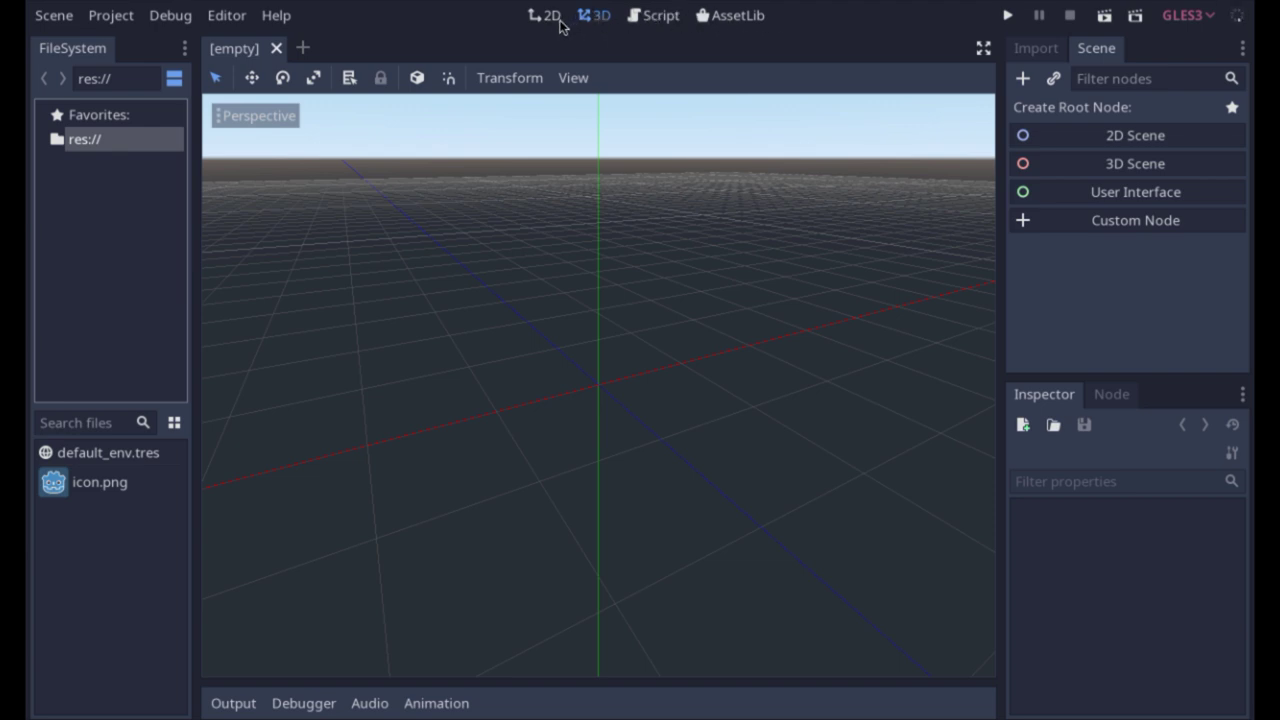
left_click(554, 22)
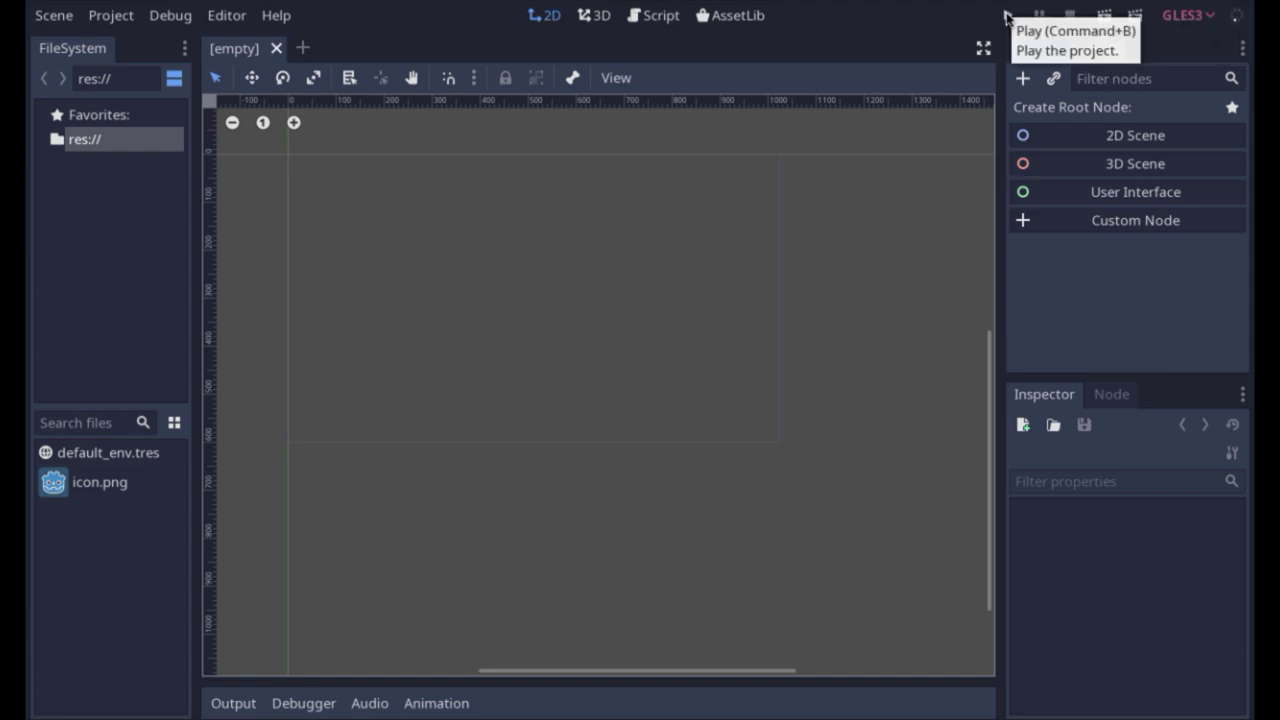
left_click(1006, 17)
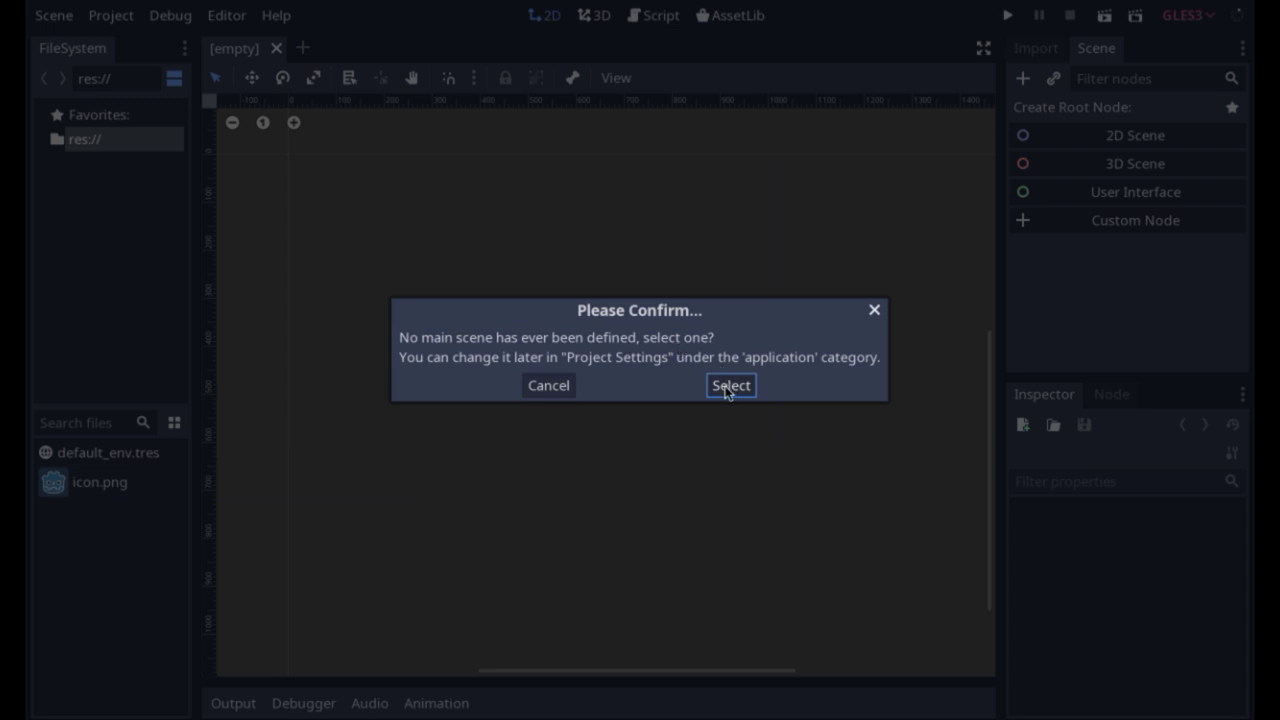
left_click(560, 388)
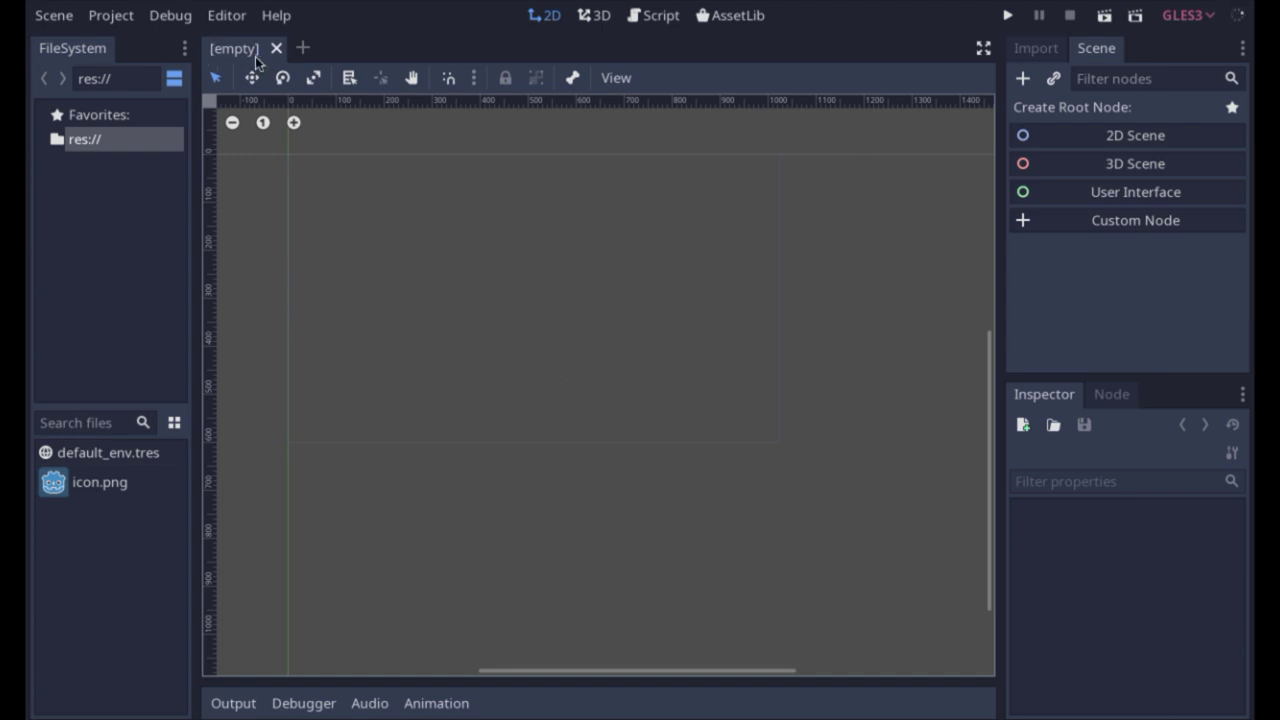
Step: Add a second empty scene via Scene > New Scene and save the modified resources
left_click(62, 22)
left_click(68, 44)
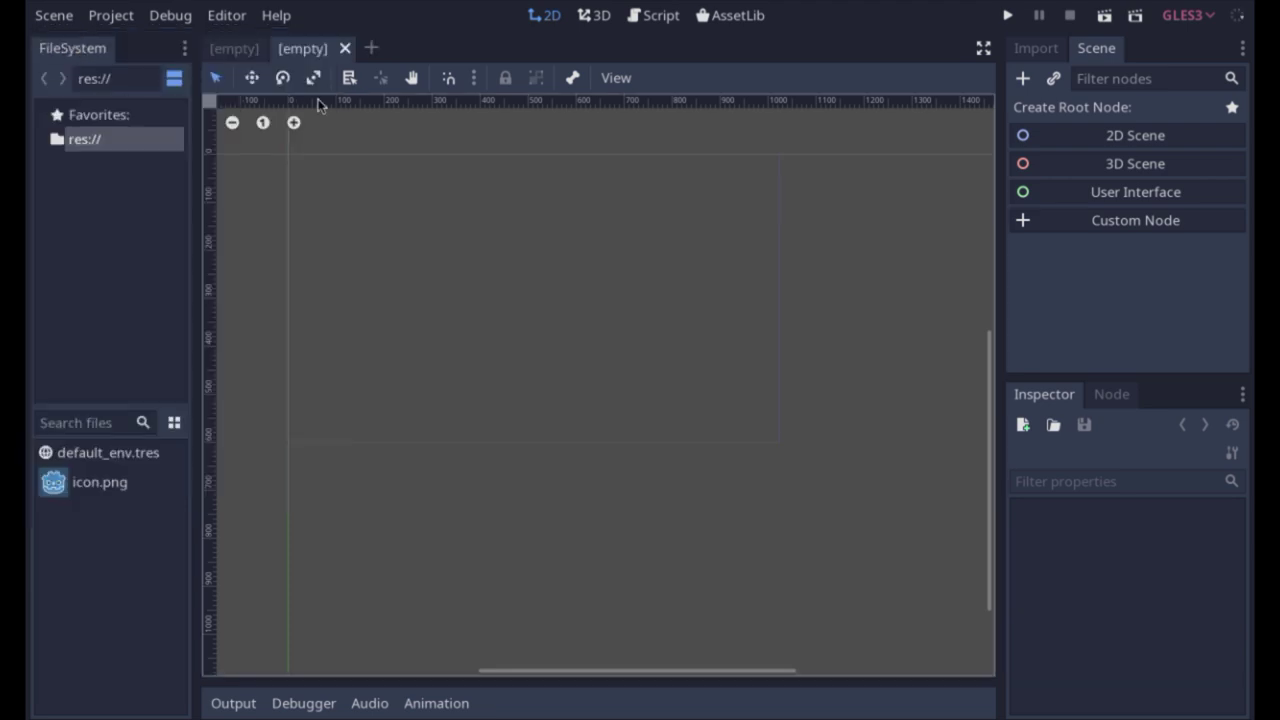
left_click(214, 48)
left_click(298, 49)
left_click(250, 52)
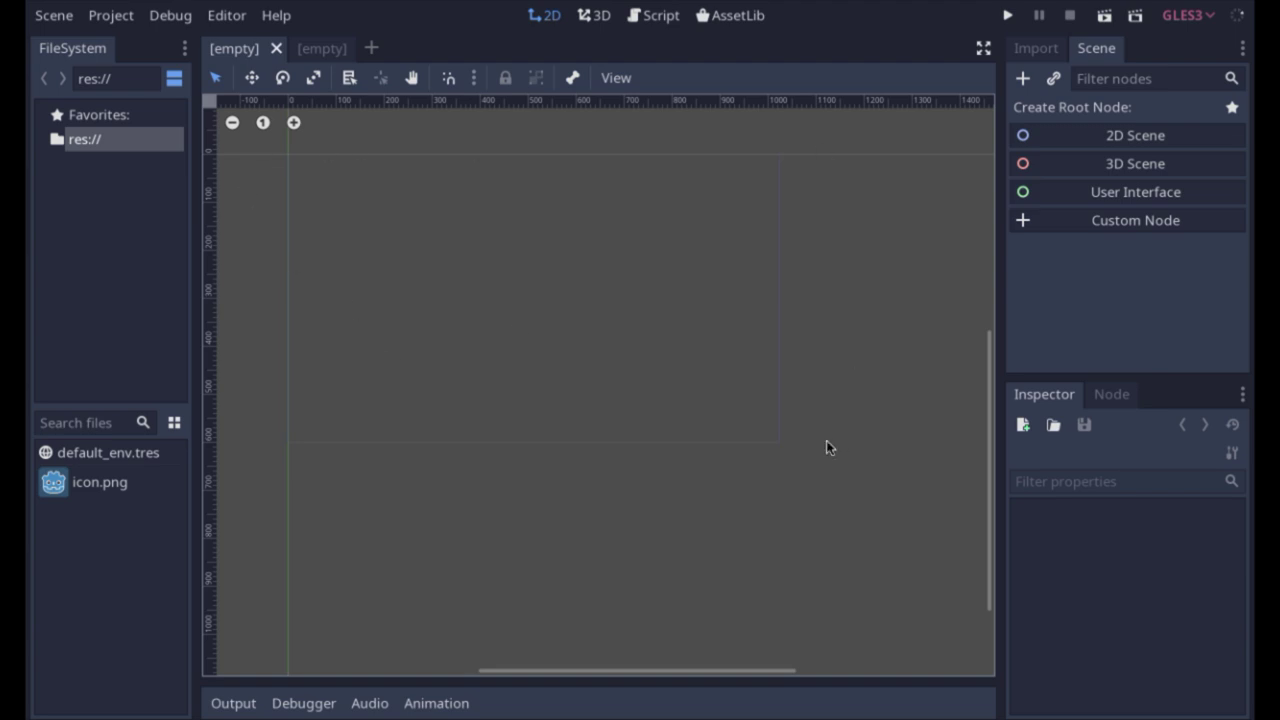
key("ctrl+s")
left_click(647, 381)
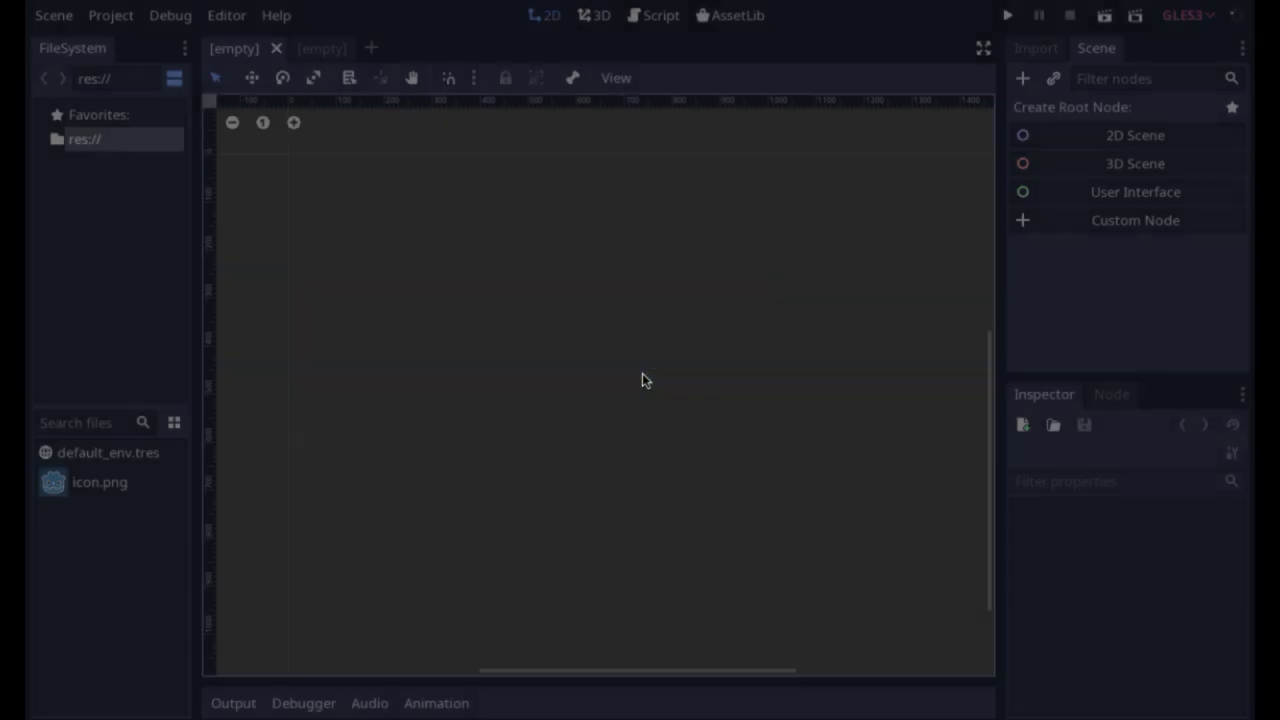
Step: Try running the project, then close the Pick a Main Scene dialog without choosing
left_click(310, 50)
left_click(255, 49)
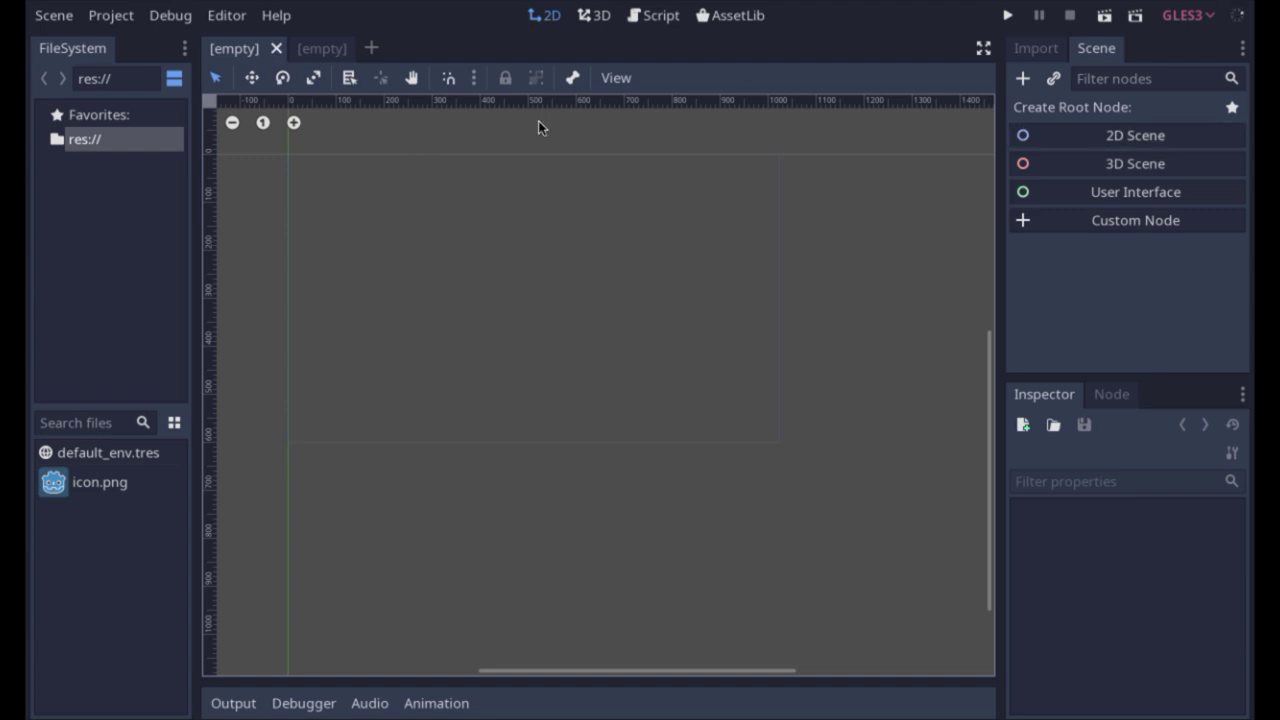
left_click(1008, 15)
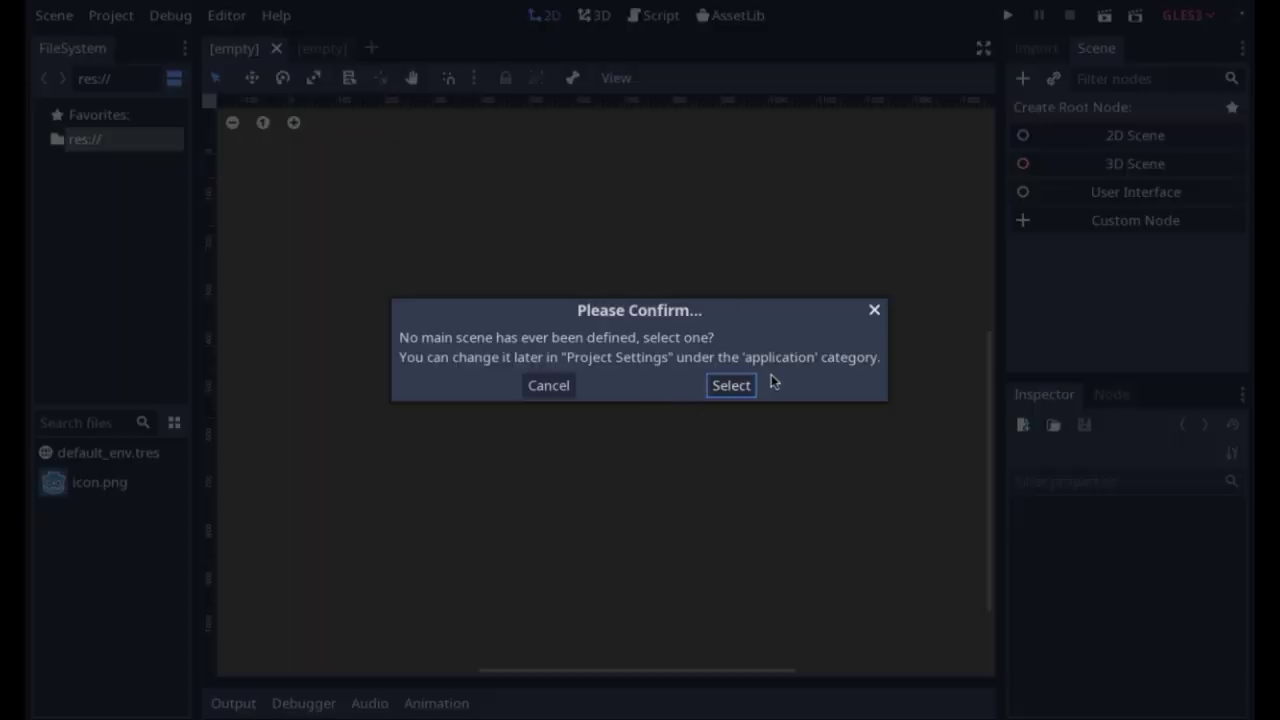
left_click(745, 385)
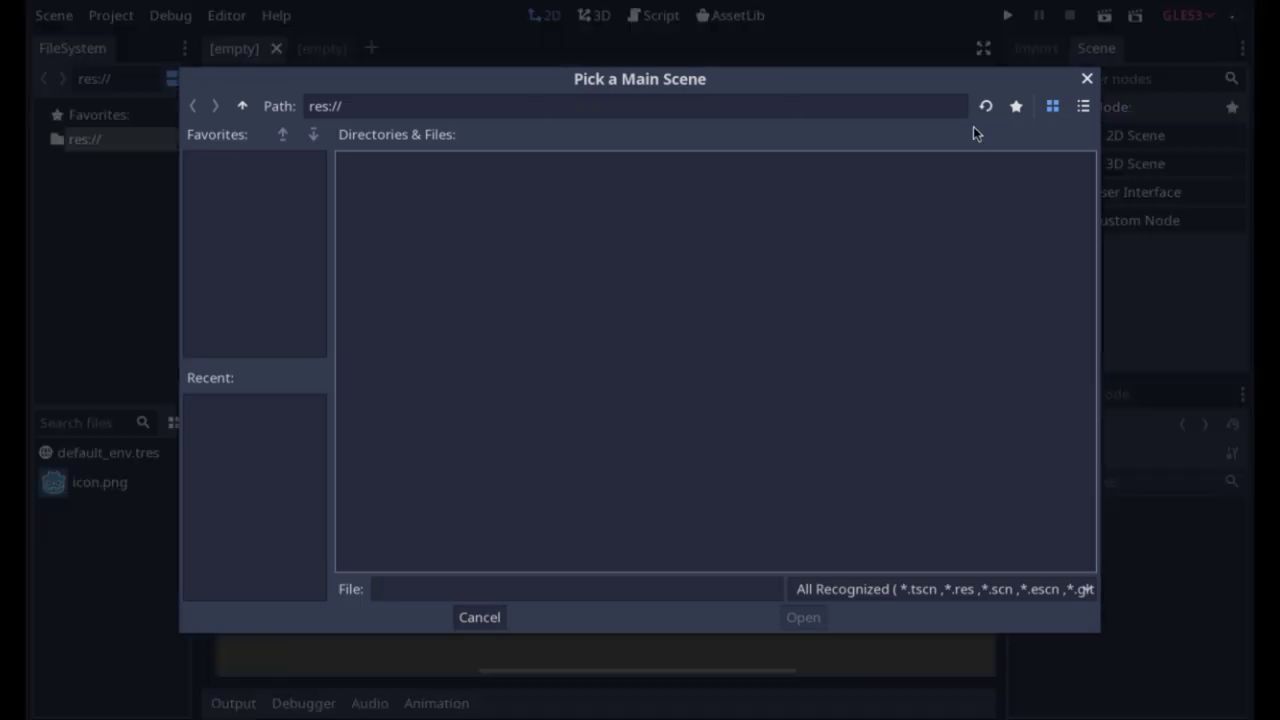
left_click(1086, 78)
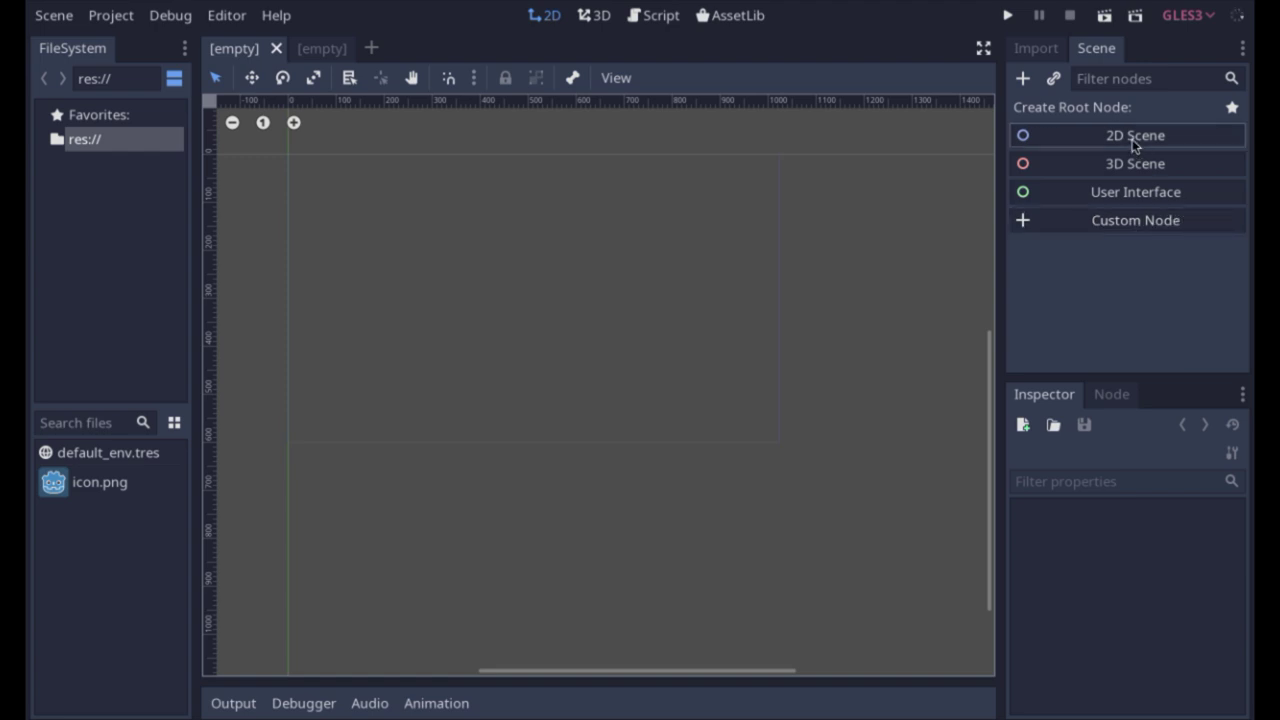
Step: Create a Node2D root with 2D Scene and begin saving it as Node2D.tscn
left_click(1133, 140)
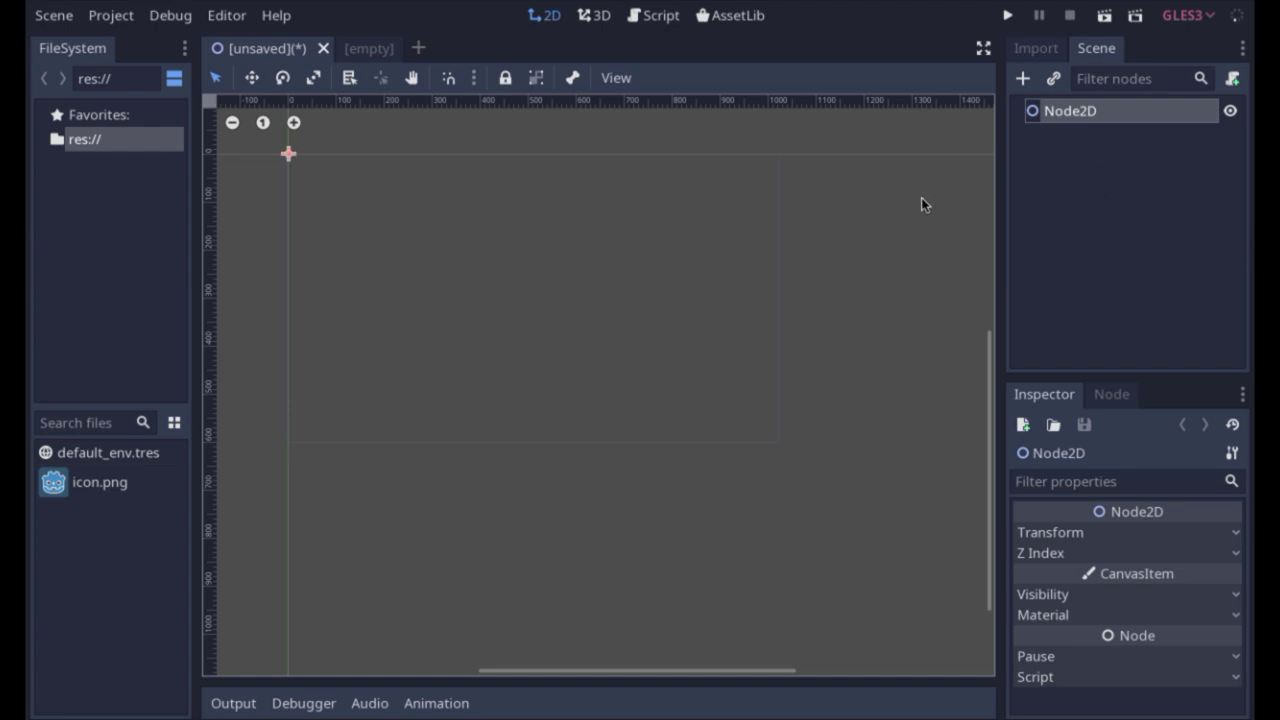
left_click(1049, 205)
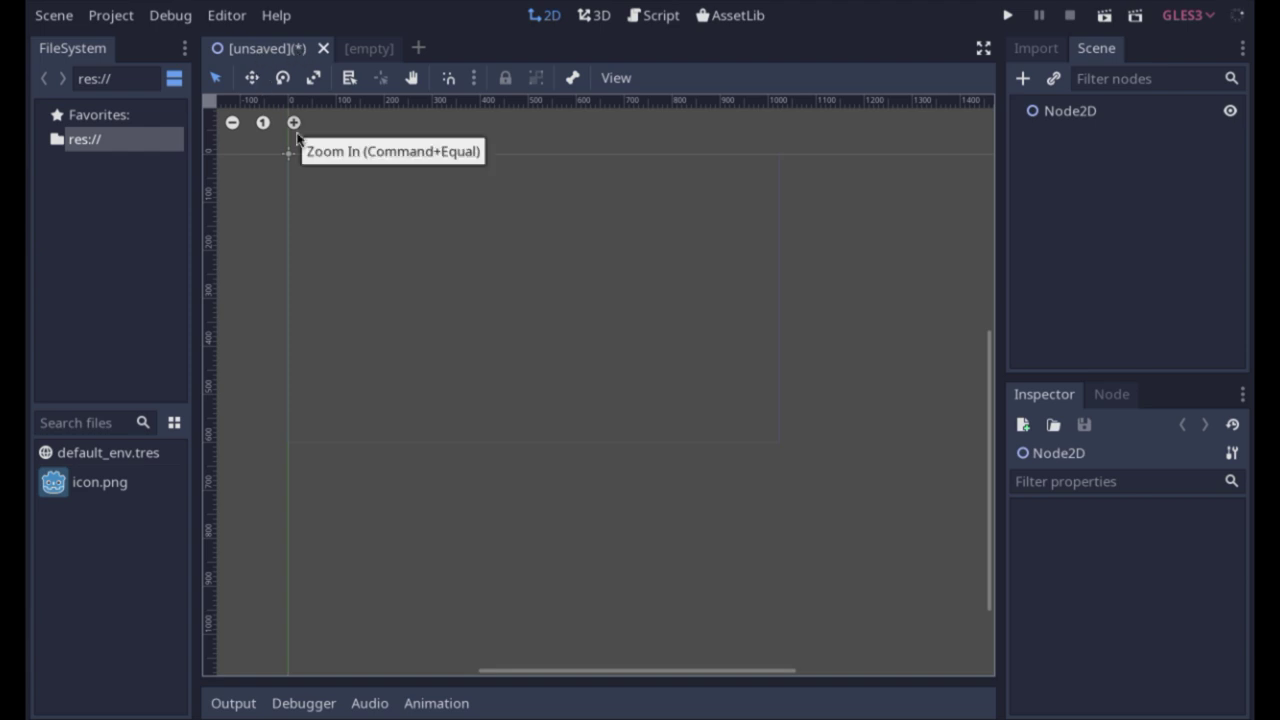
key("ctrl+s")
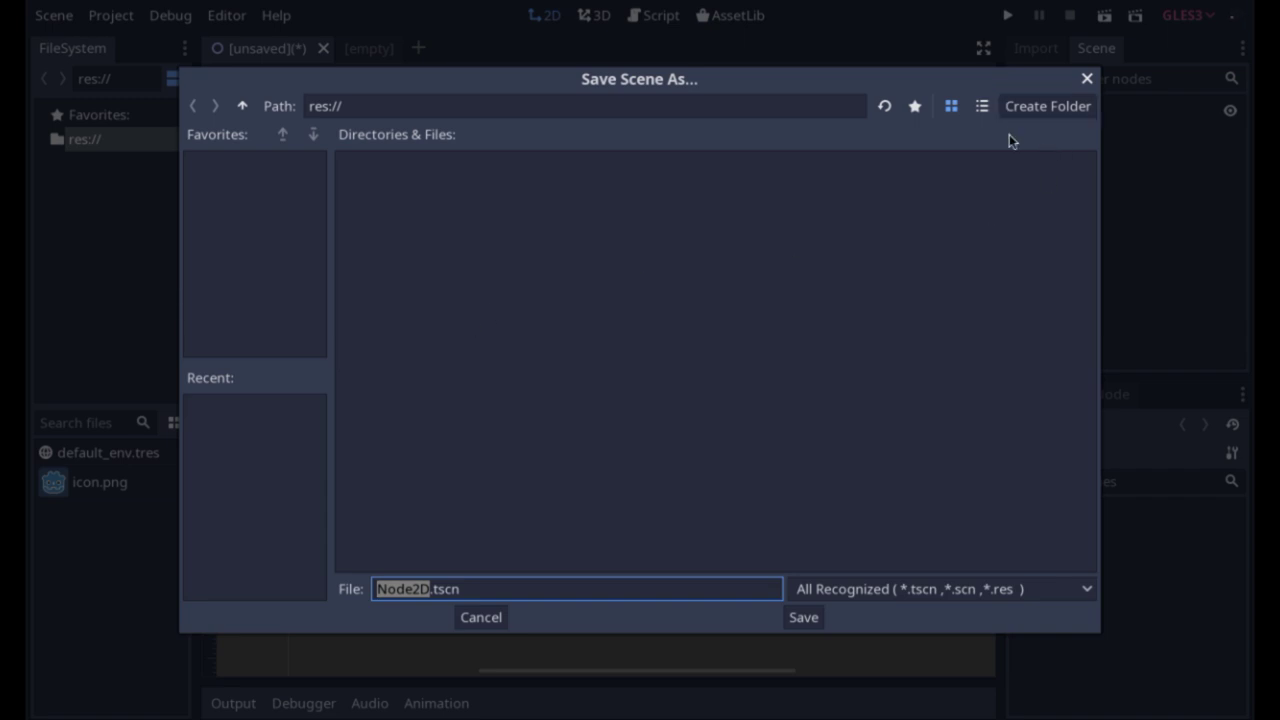
Step: Create a new folder named Scenes in the save dialog
left_click(1055, 107)
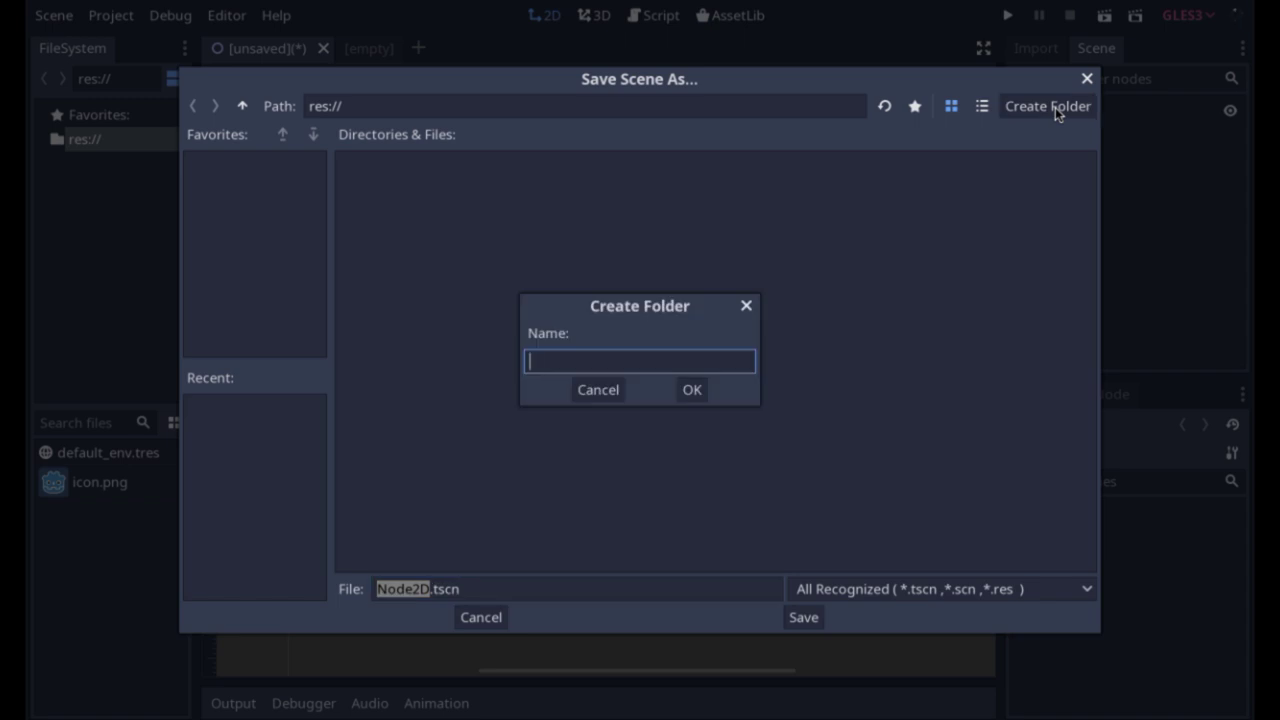
type("Scenes")
left_click(688, 392)
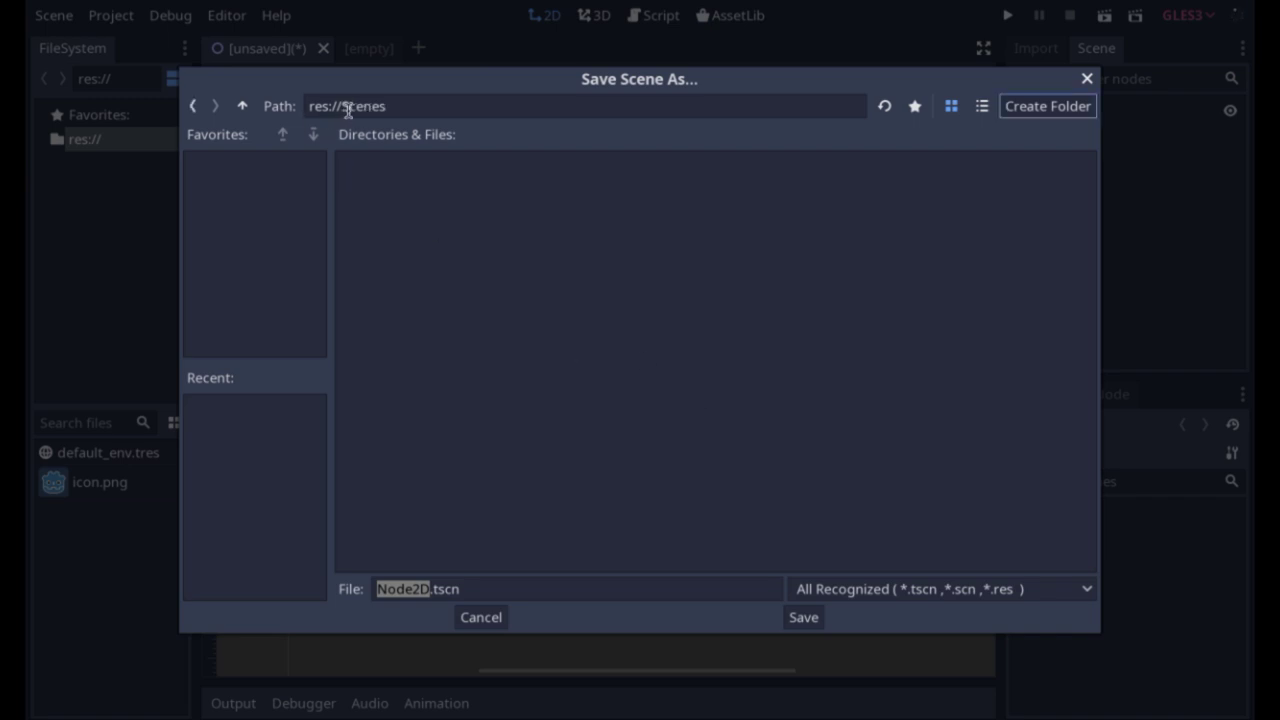
Step: Rename the file from Node2D to Game.tscn, save it there, and run the project
left_click(389, 589)
double_click(389, 589)
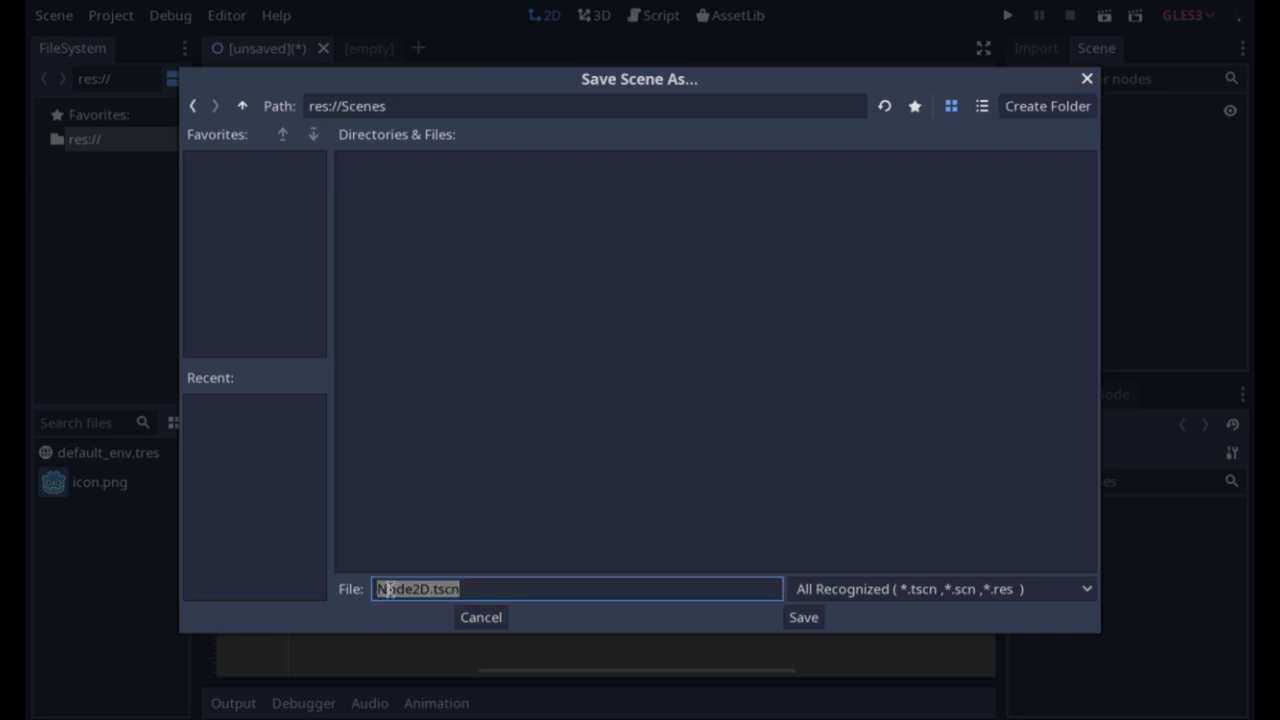
left_click(418, 589)
left_click(437, 588)
key("BackSpace")
key("BackSpace")
key("BackSpace")
key("BackSpace")
type("G")
type("ame")
left_click(795, 619)
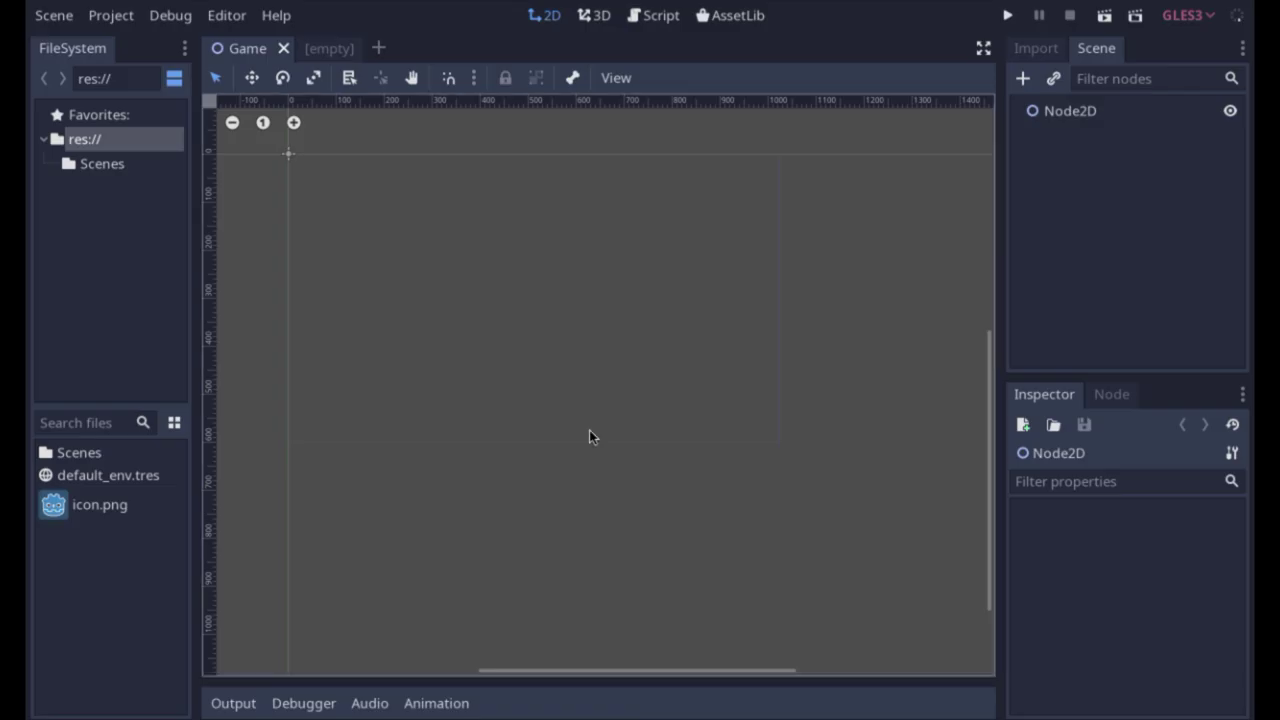
left_click(1005, 20)
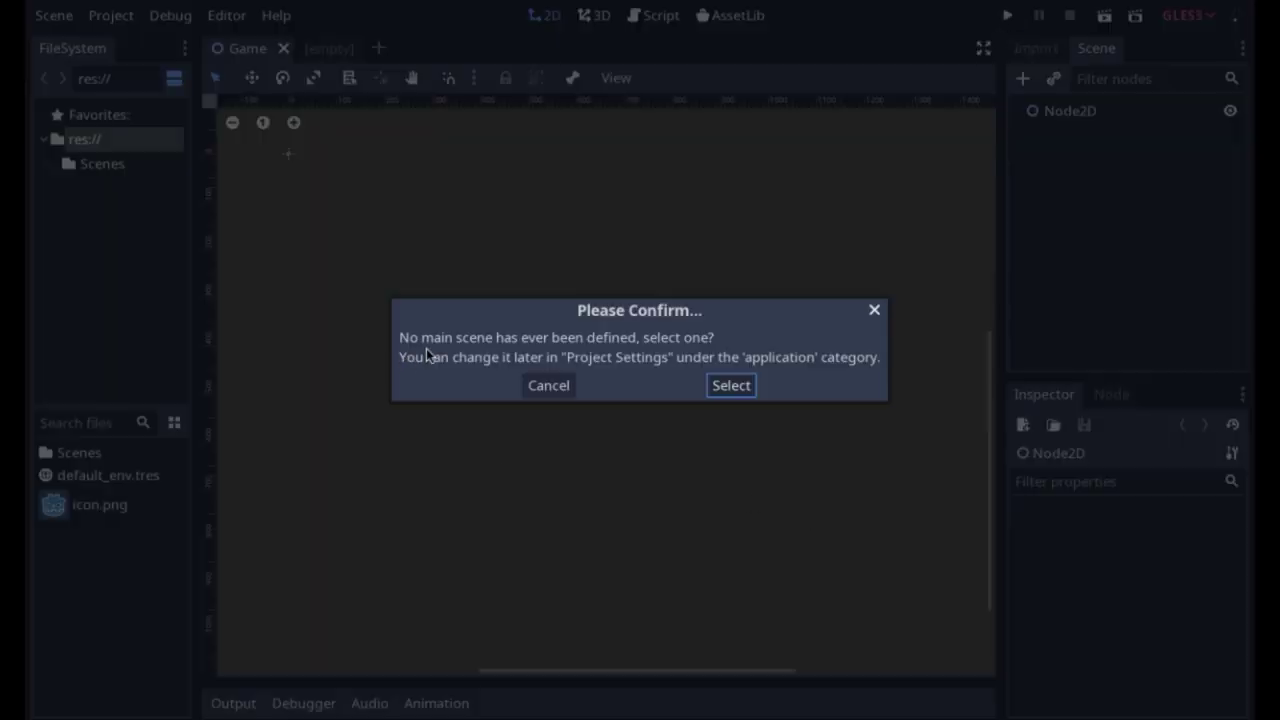
Step: Pick Scenes/Game.tscn as the main scene, run the empty game, move its window, then close it
left_click(730, 390)
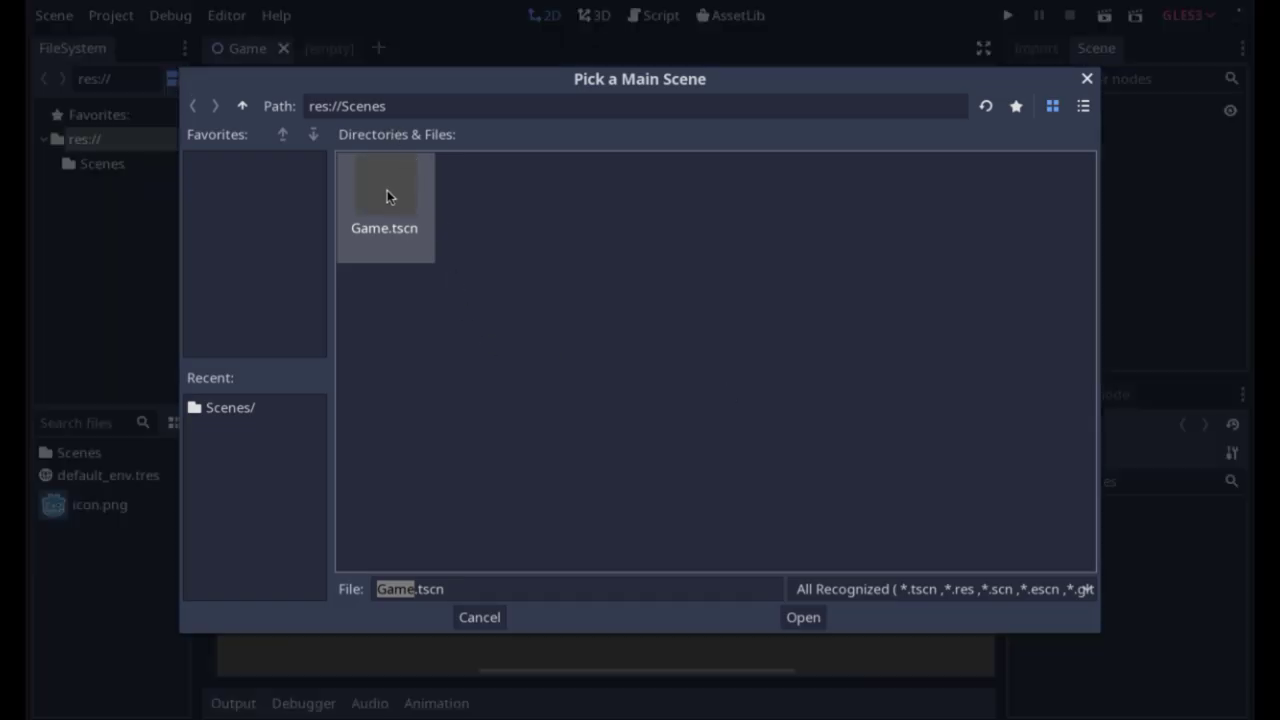
left_click(793, 615)
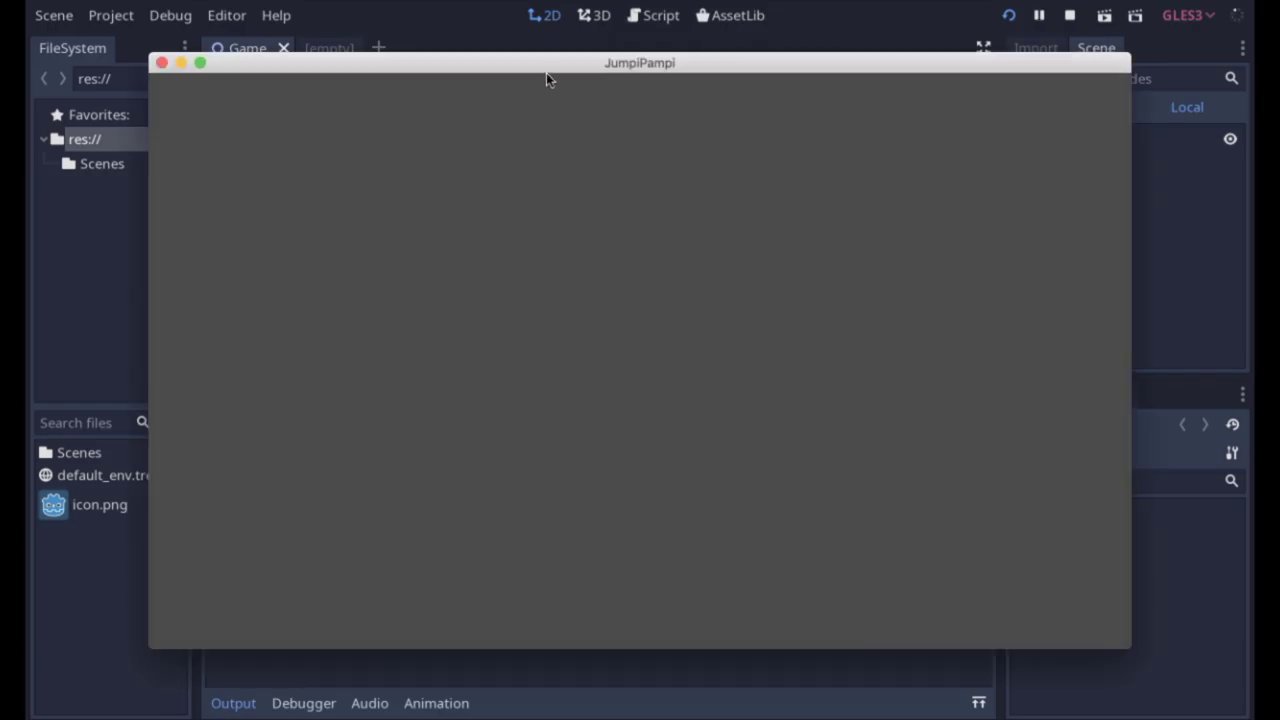
left_click_drag(547, 70, 728, 291)
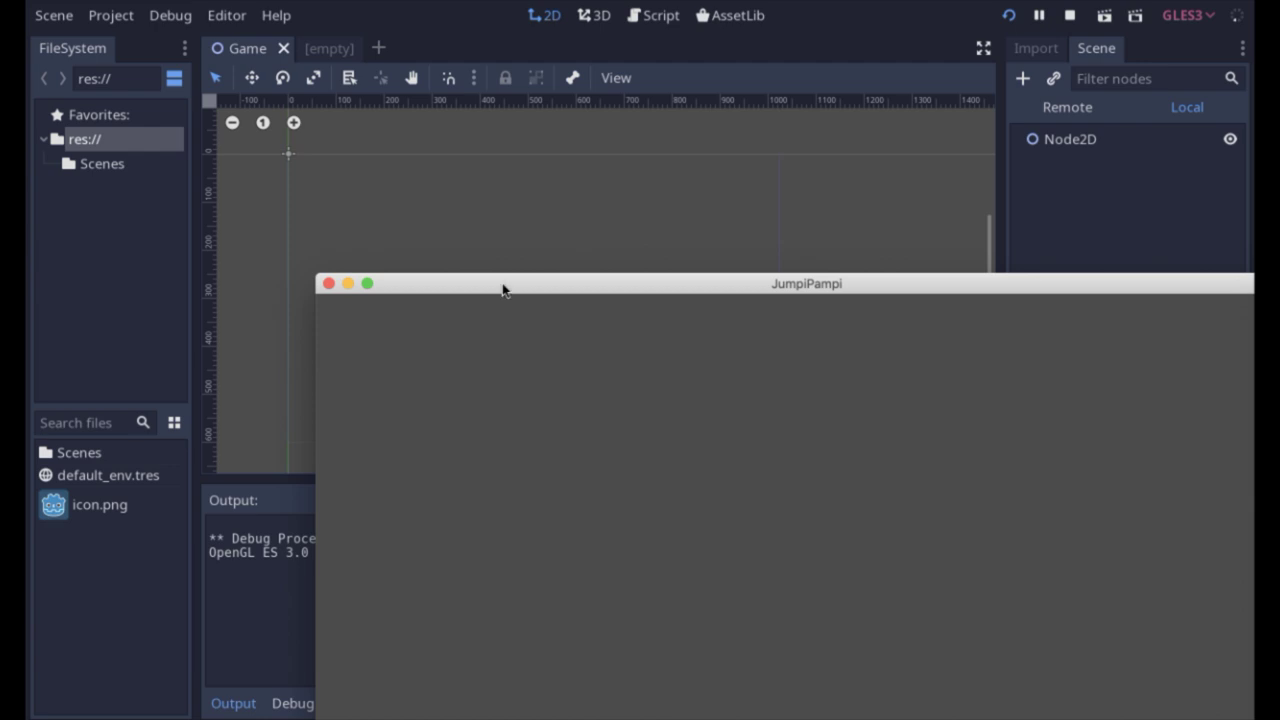
left_click_drag(503, 285, 596, 453)
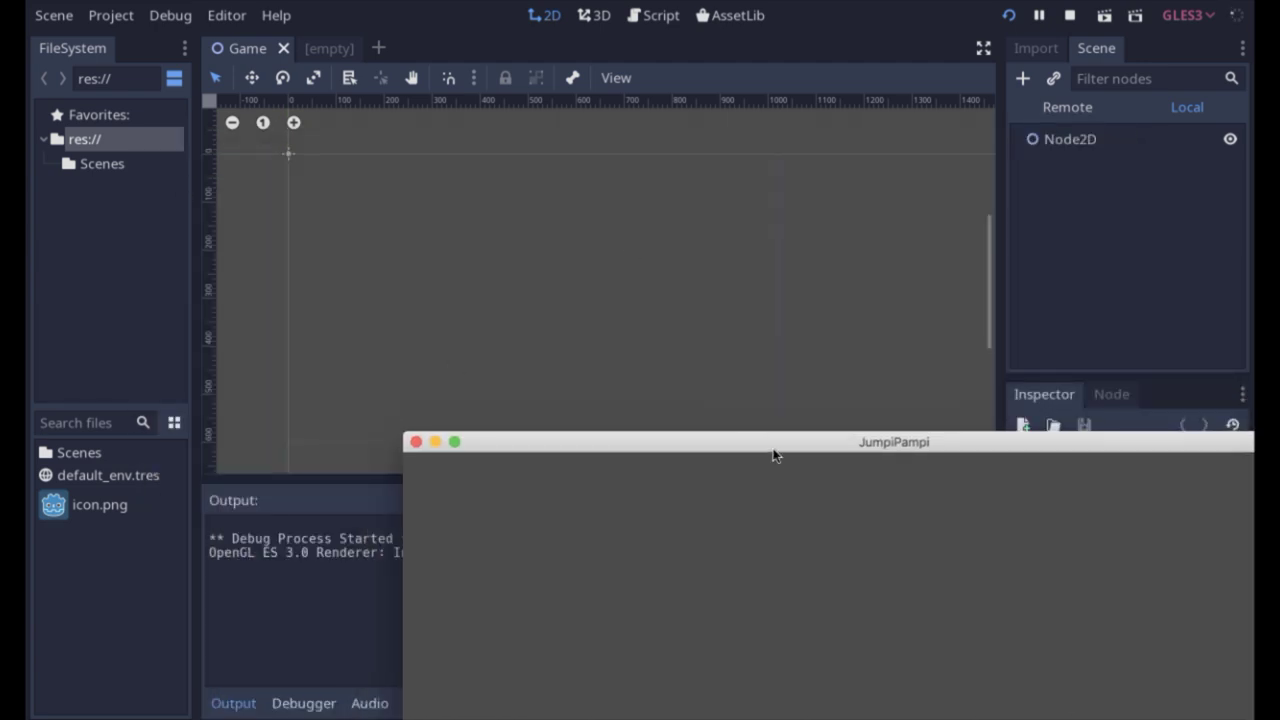
mouse_move(780, 446)
left_mouse_down()
mouse_move(512, 92)
mouse_move(560, 80)
left_mouse_up()
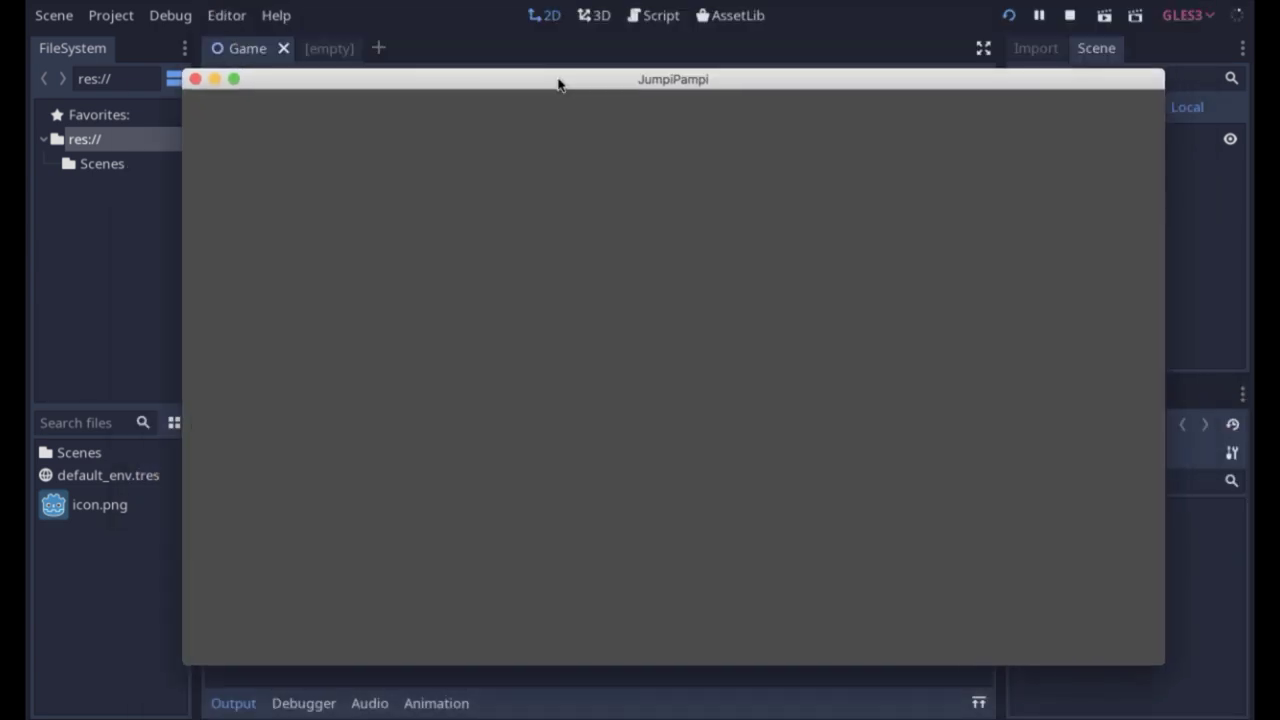
left_click(196, 80)
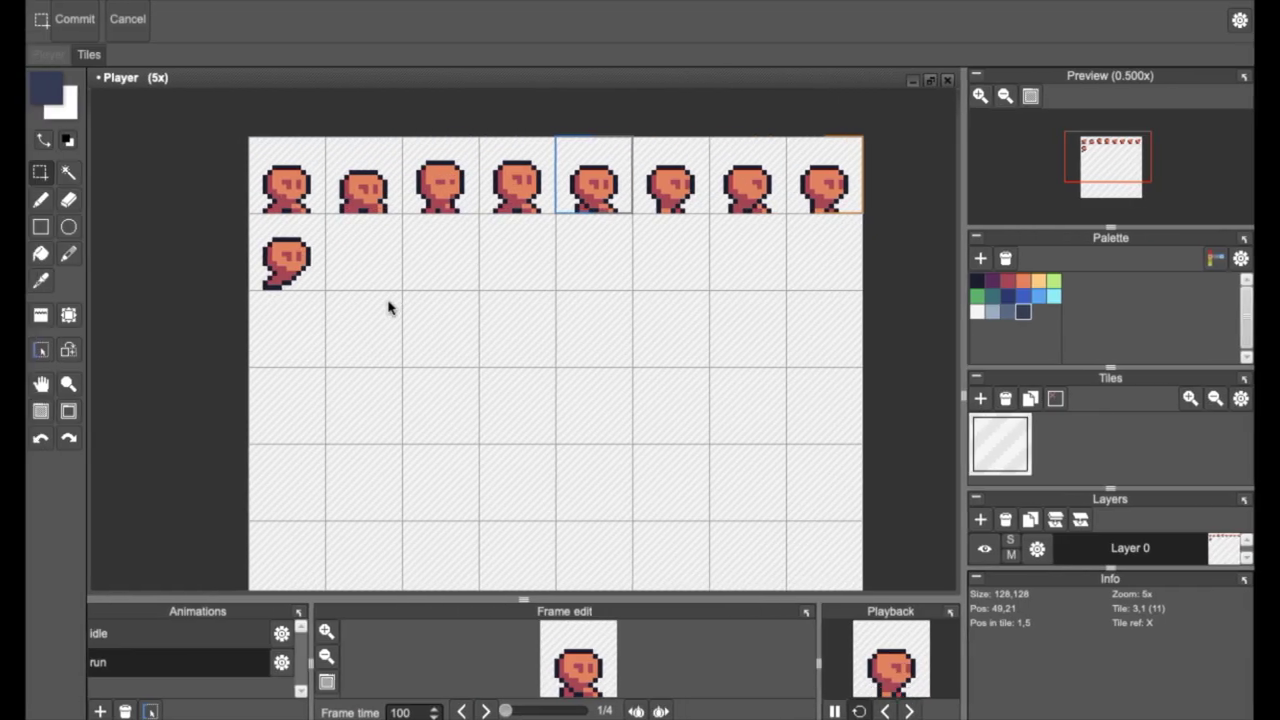
Step: Glance at the Tiles sheet, switch back to the Player sheet, and bring up the File menu
left_click(90, 55)
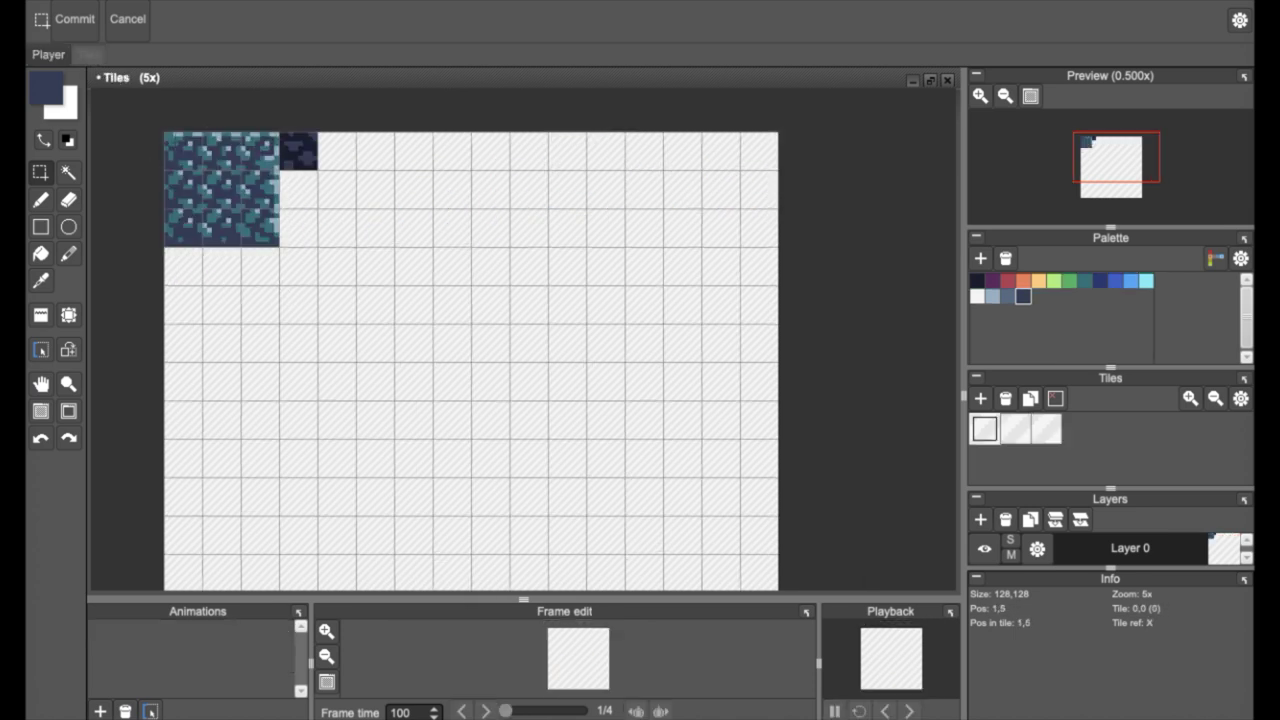
left_click(48, 55)
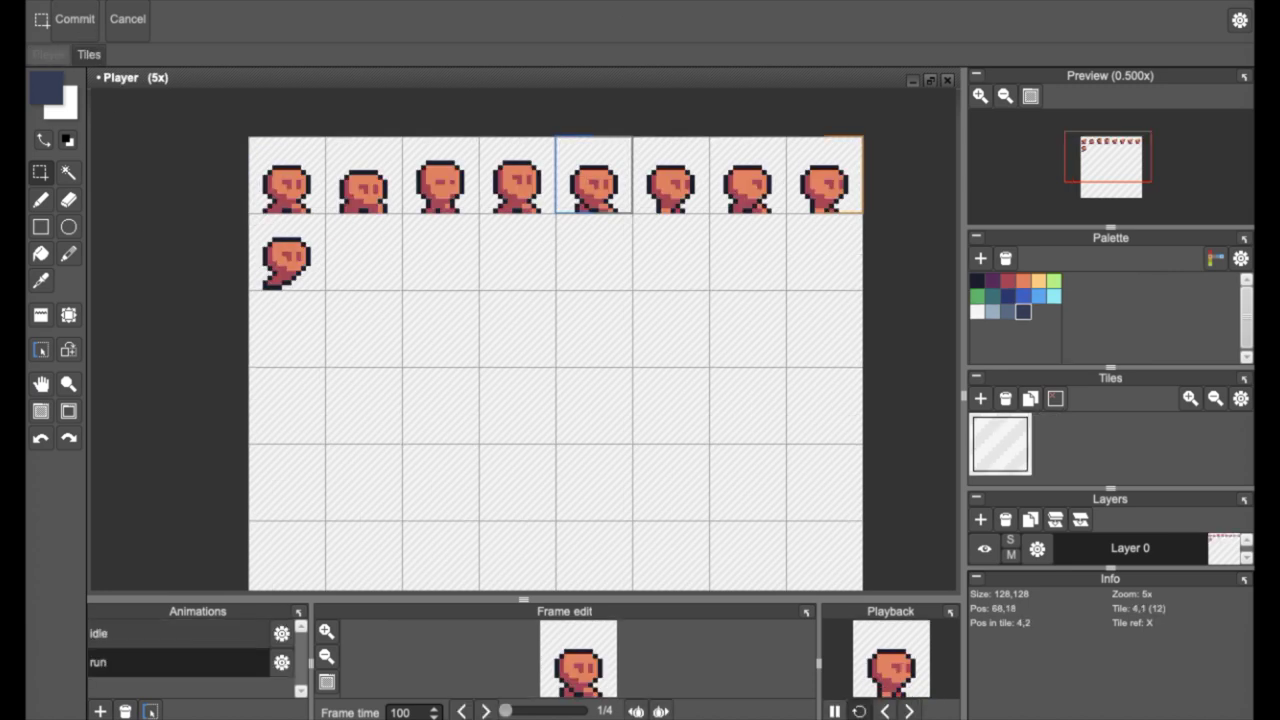
left_click(90, 0)
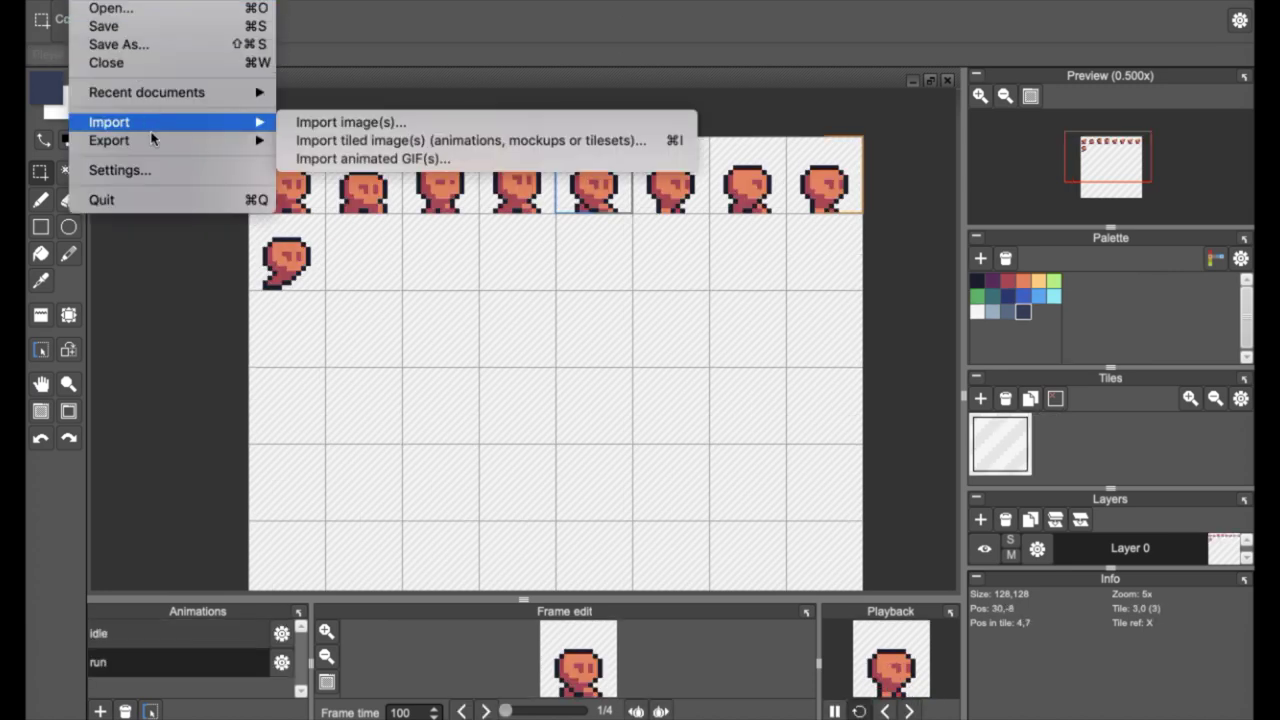
Step: Start exporting the sheet as an image and browse to the JumpiPampi folder on the Desktop
mouse_move(150, 136)
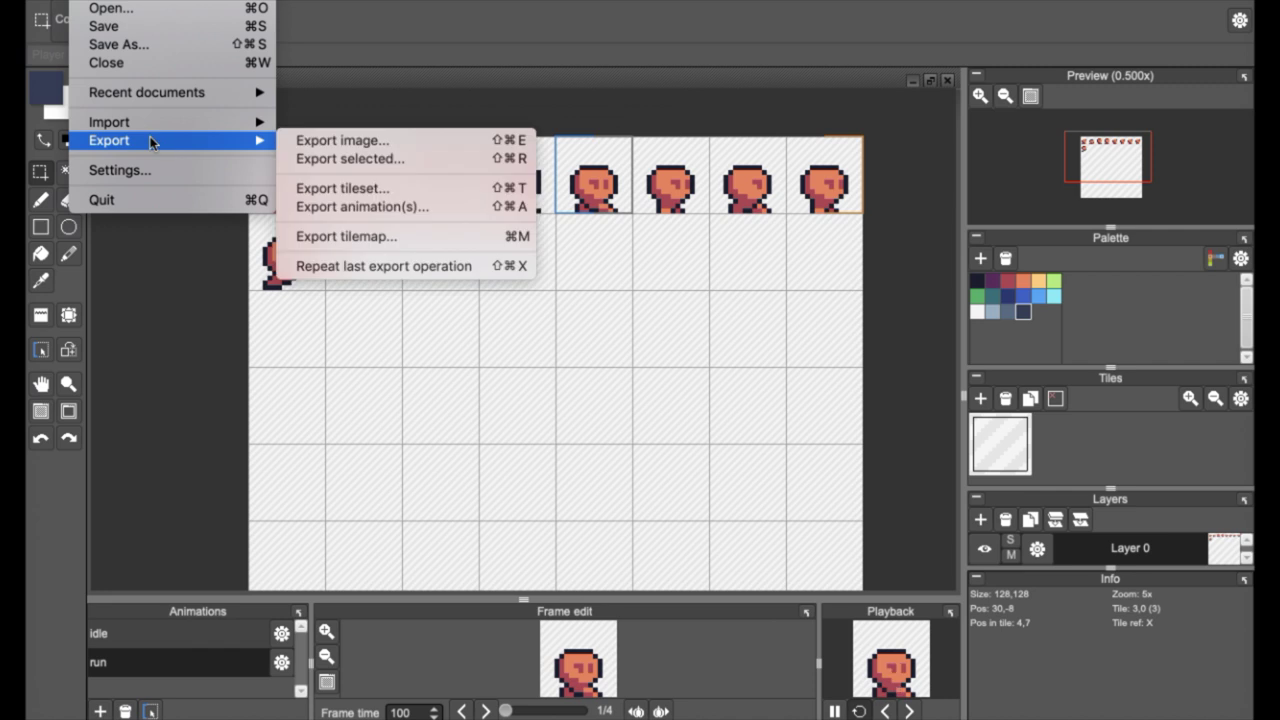
left_click(338, 141)
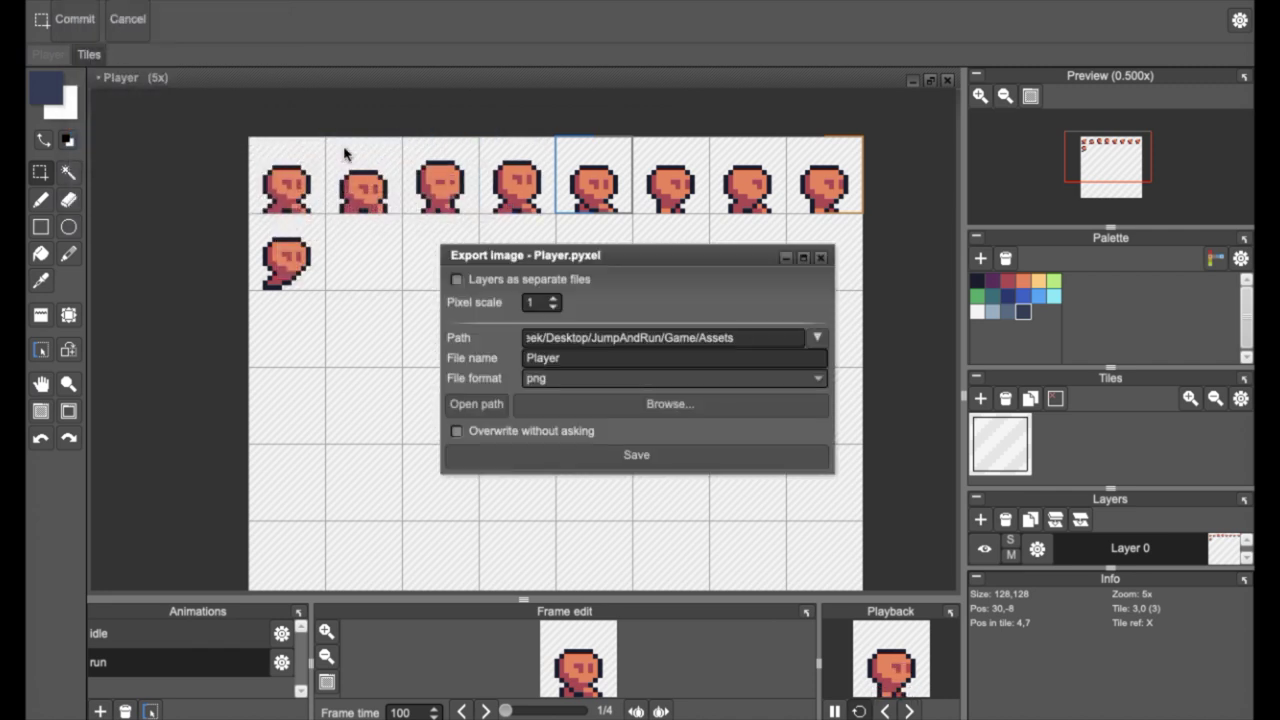
left_click(763, 405)
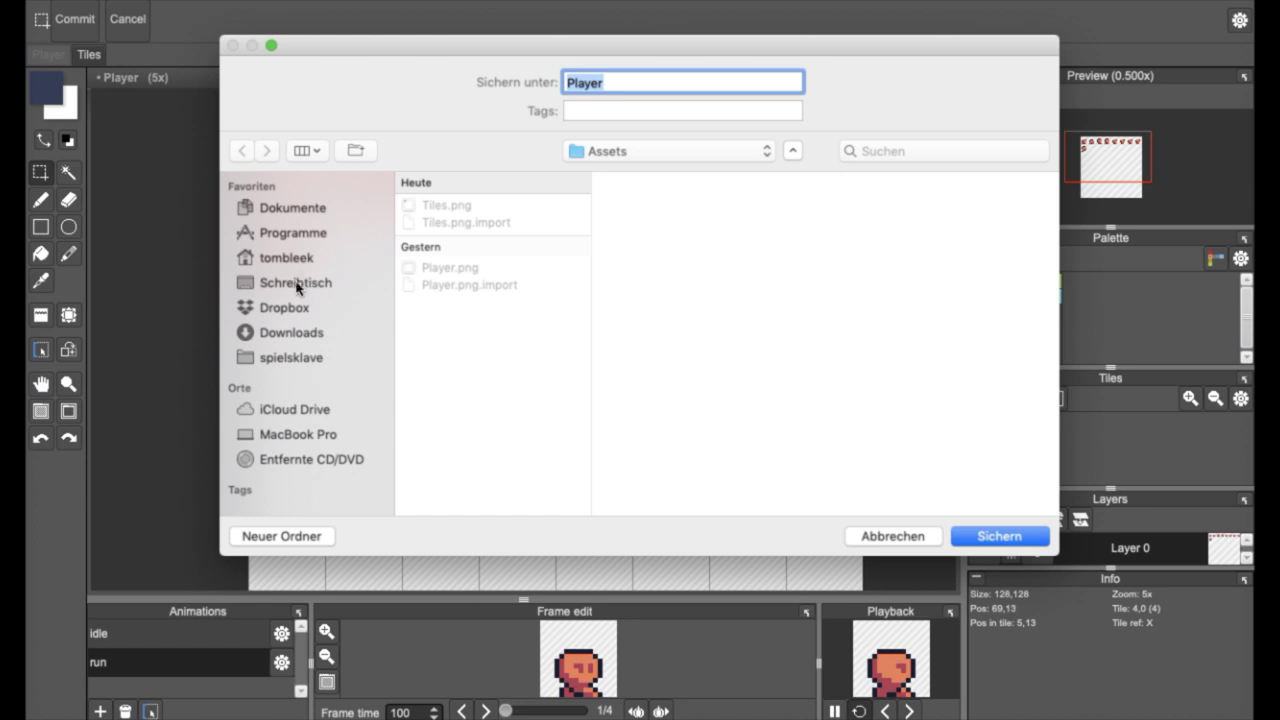
left_click(295, 283)
left_click(437, 206)
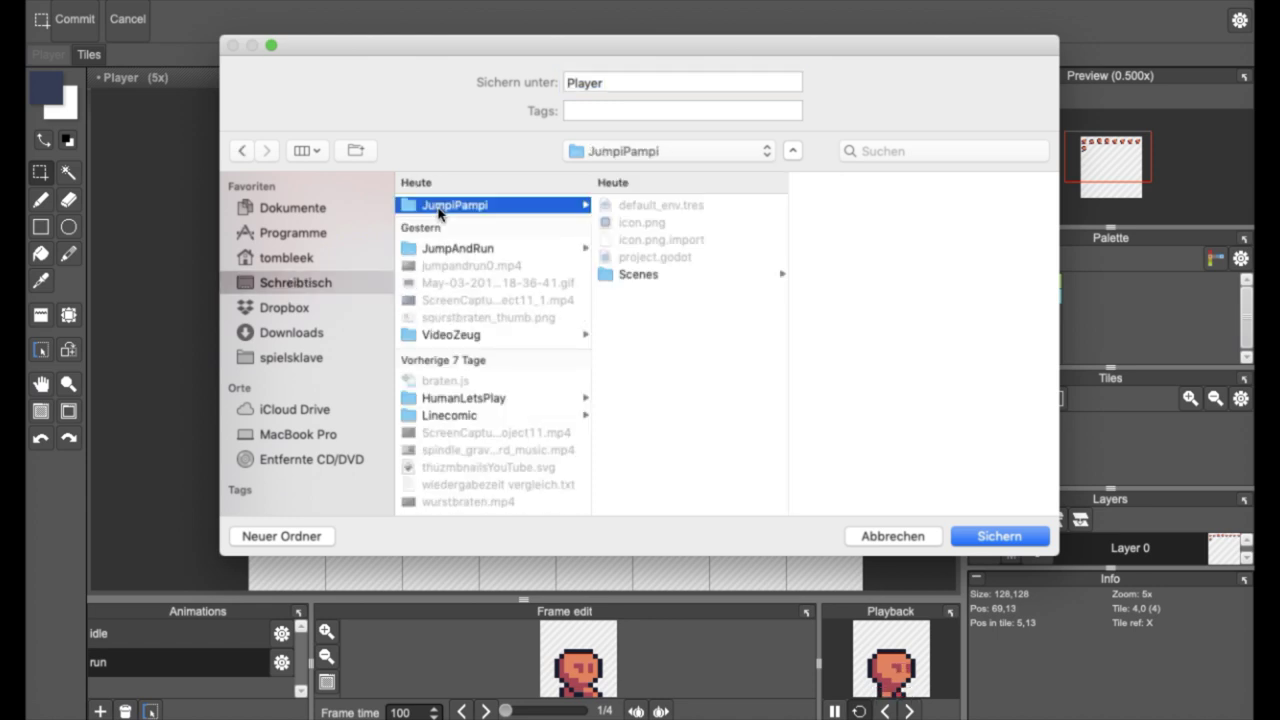
Step: Create an Assets folder there and save the sheet into it as Player.png
left_click(298, 540)
type("A")
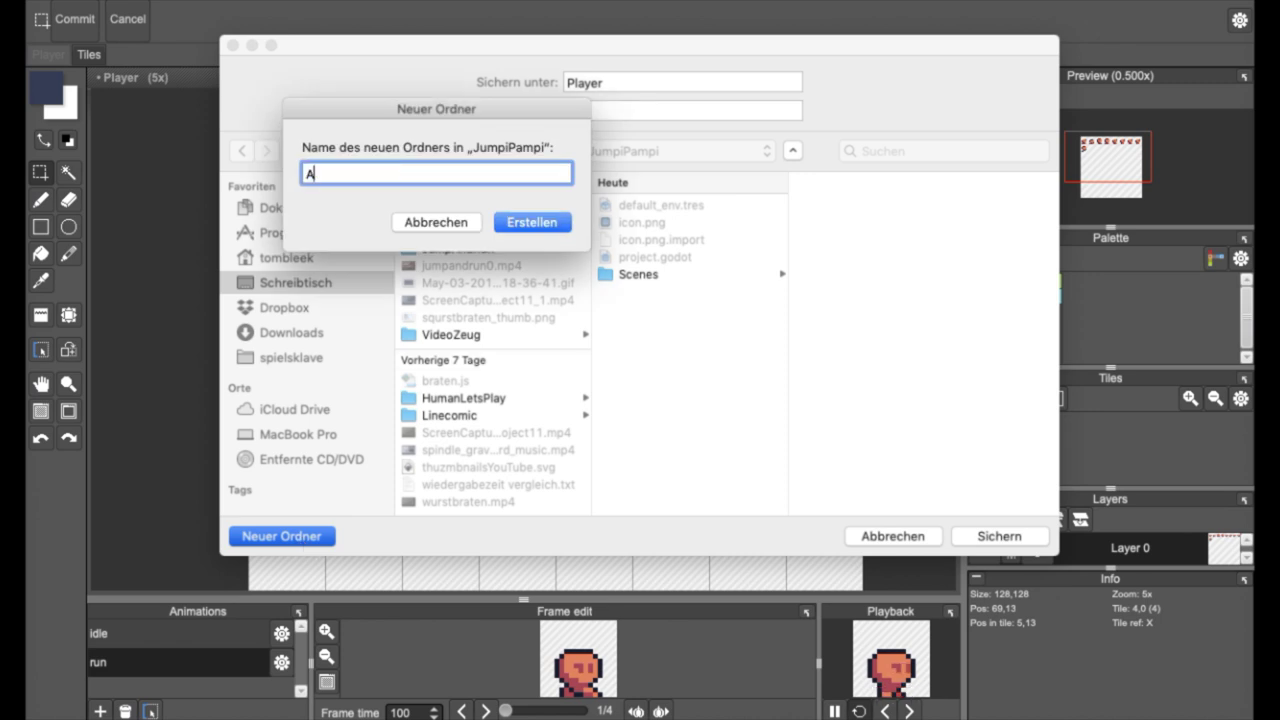
type("ssets")
left_click(537, 230)
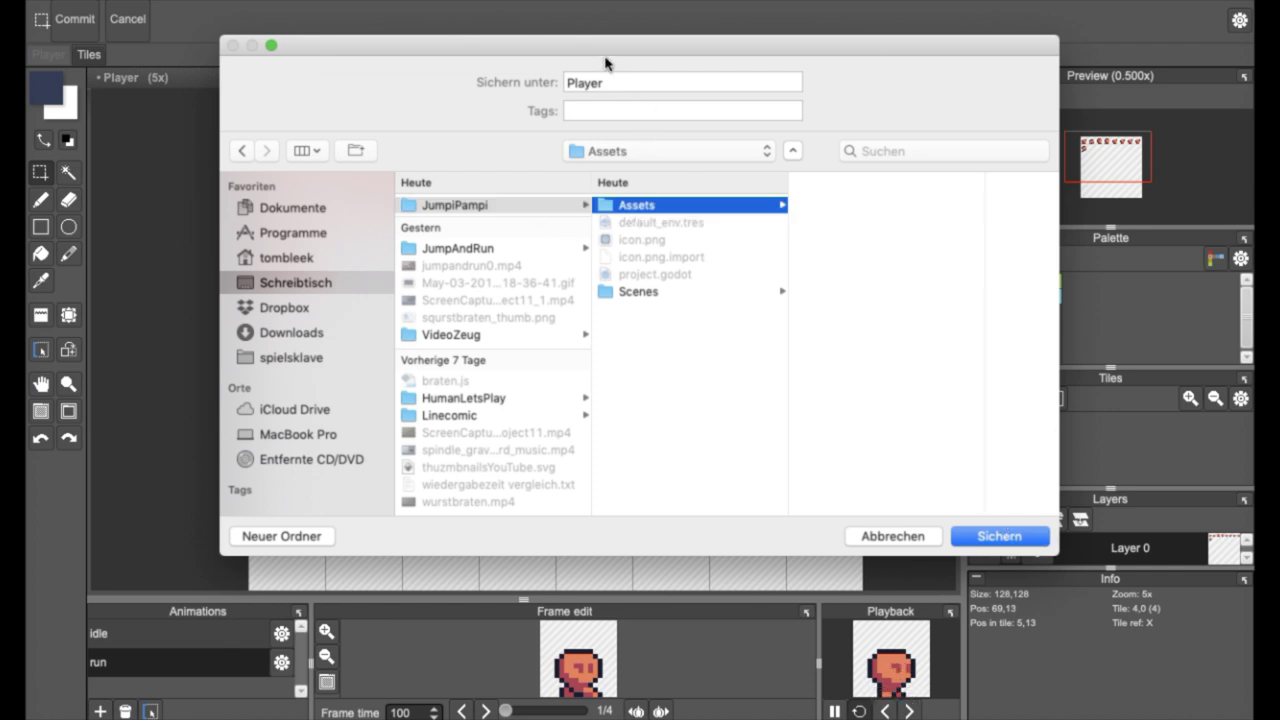
left_click(608, 86)
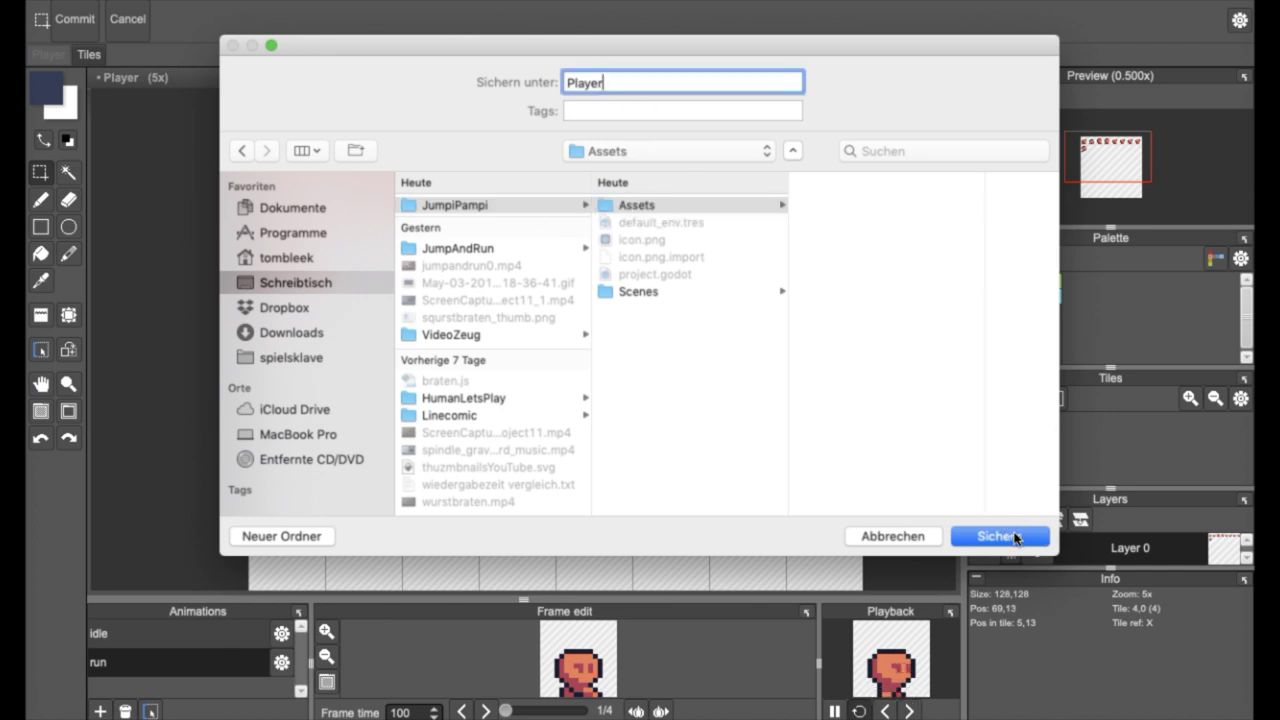
left_click(1015, 538)
left_click(784, 462)
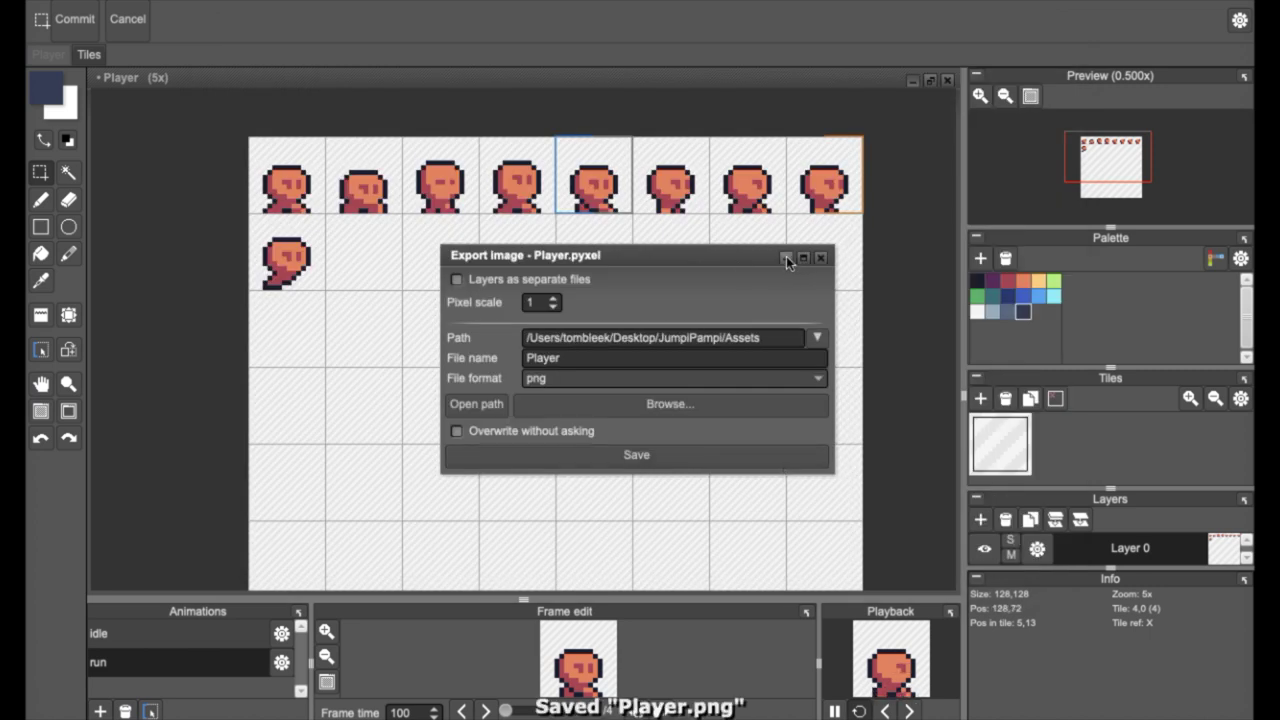
double_click(740, 263)
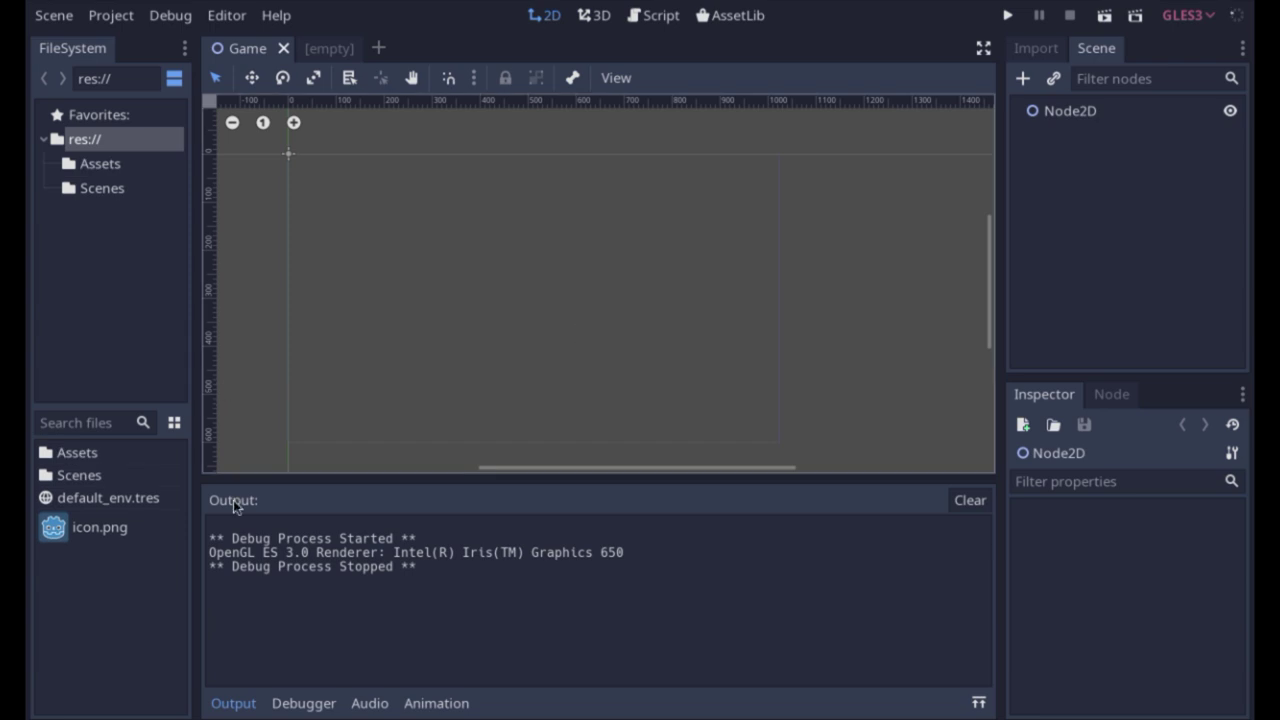
Step: Drag Player.png from the Assets folder into the 2D viewport to create a Player sprite
left_click(74, 166)
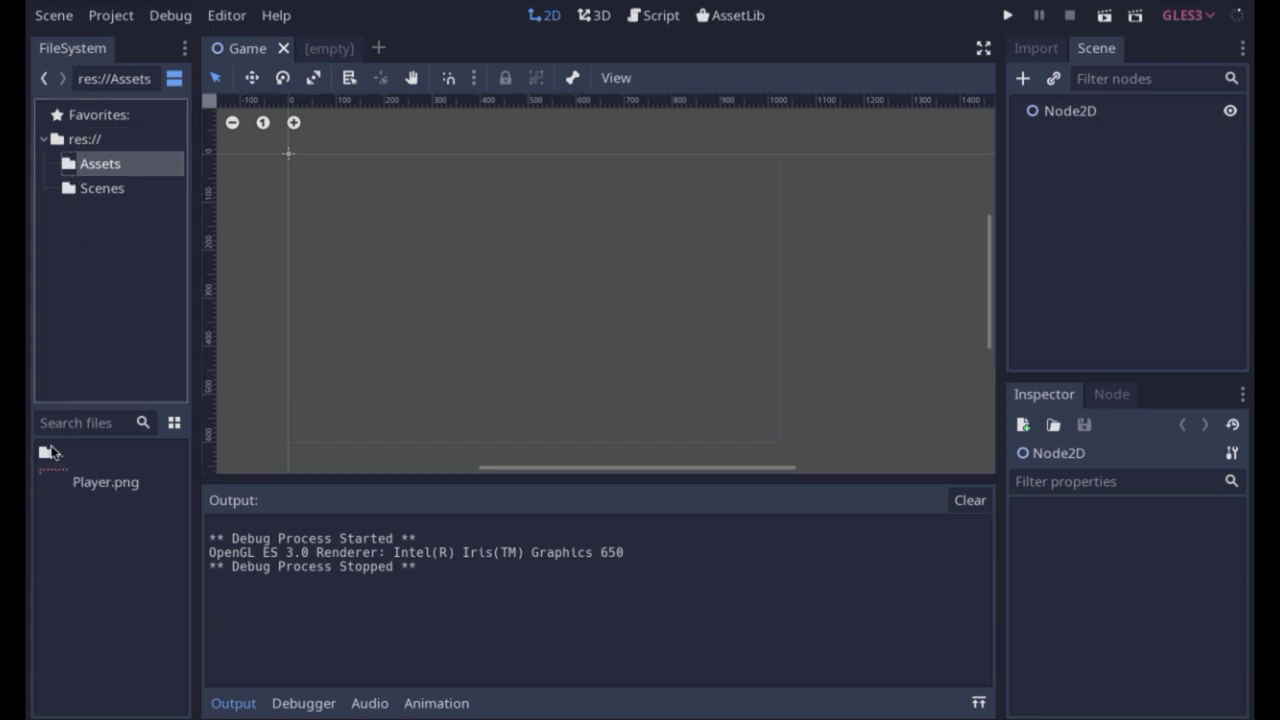
left_click(52, 484)
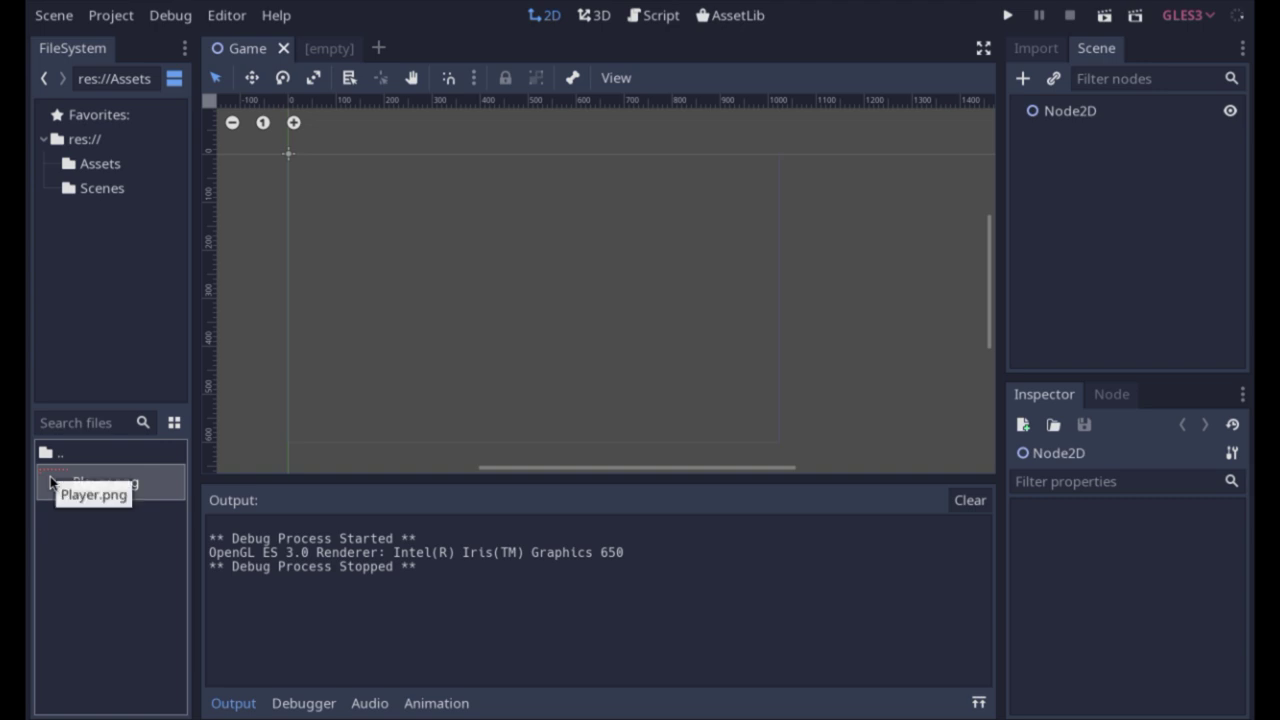
left_click_drag(50, 483, 515, 277)
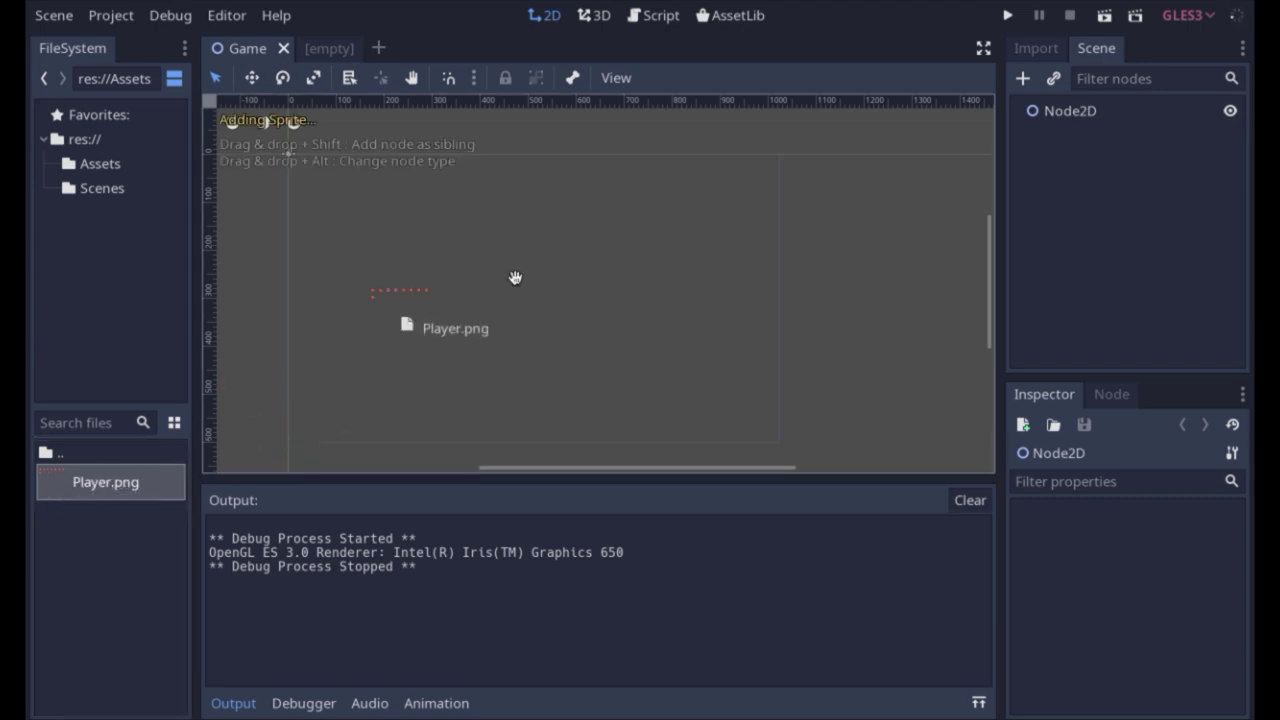
left_click_drag(515, 277, 474, 260)
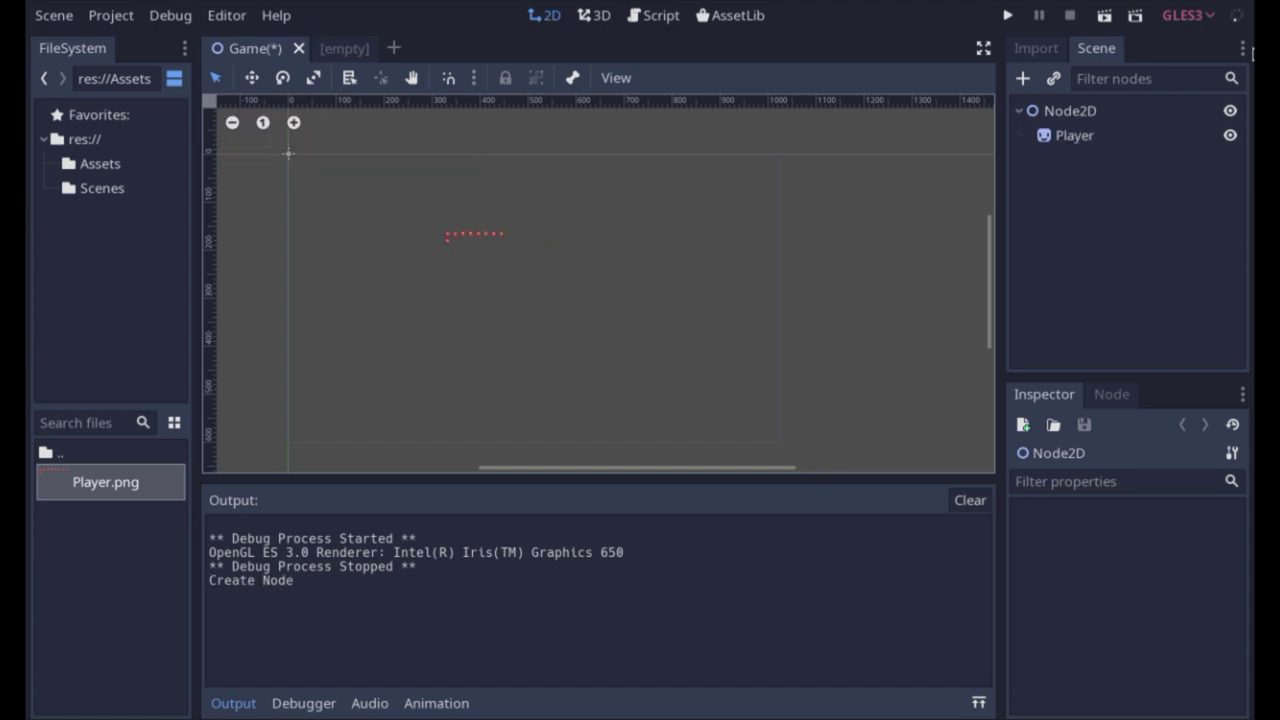
Step: Rename the root Node2D to Game
left_click(1062, 116)
left_click(1062, 116)
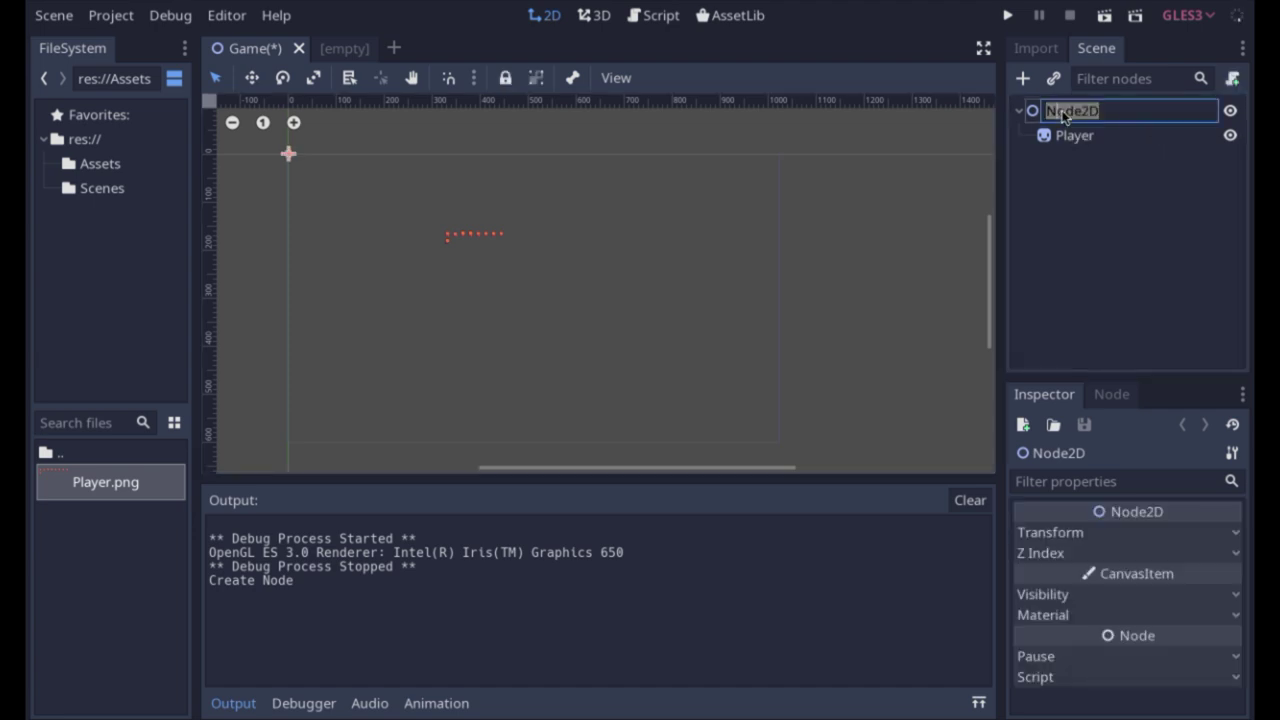
type("Ga")
type("me")
key("Return")
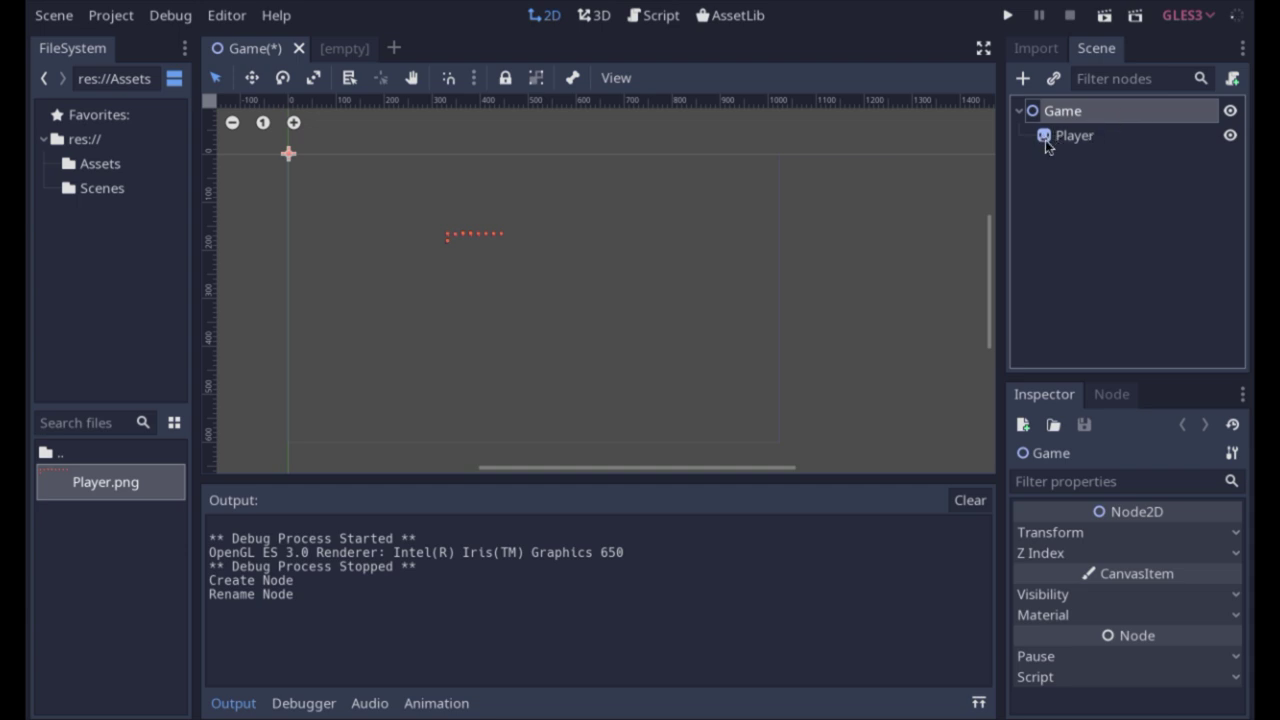
Step: Zoom in on the Player sprite in the viewport, then save and run the Game scene
left_click(1045, 140)
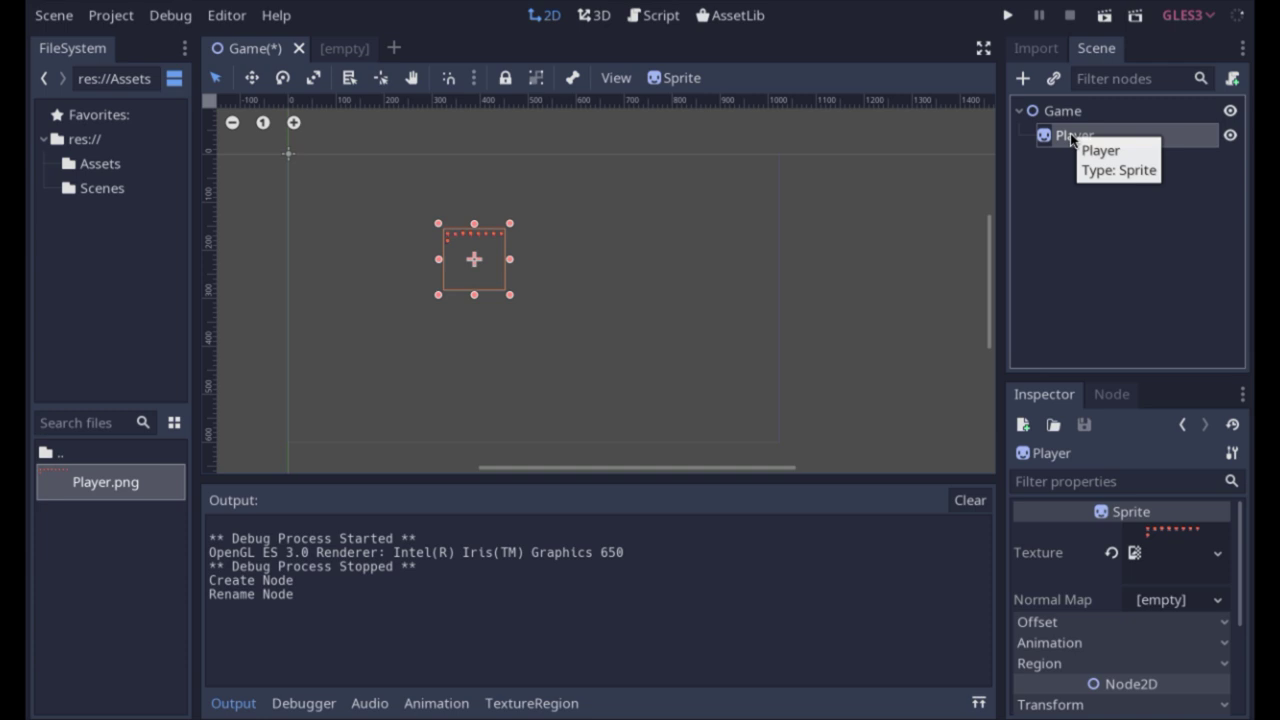
left_click(602, 288)
scroll(479, 247, "up", 3)
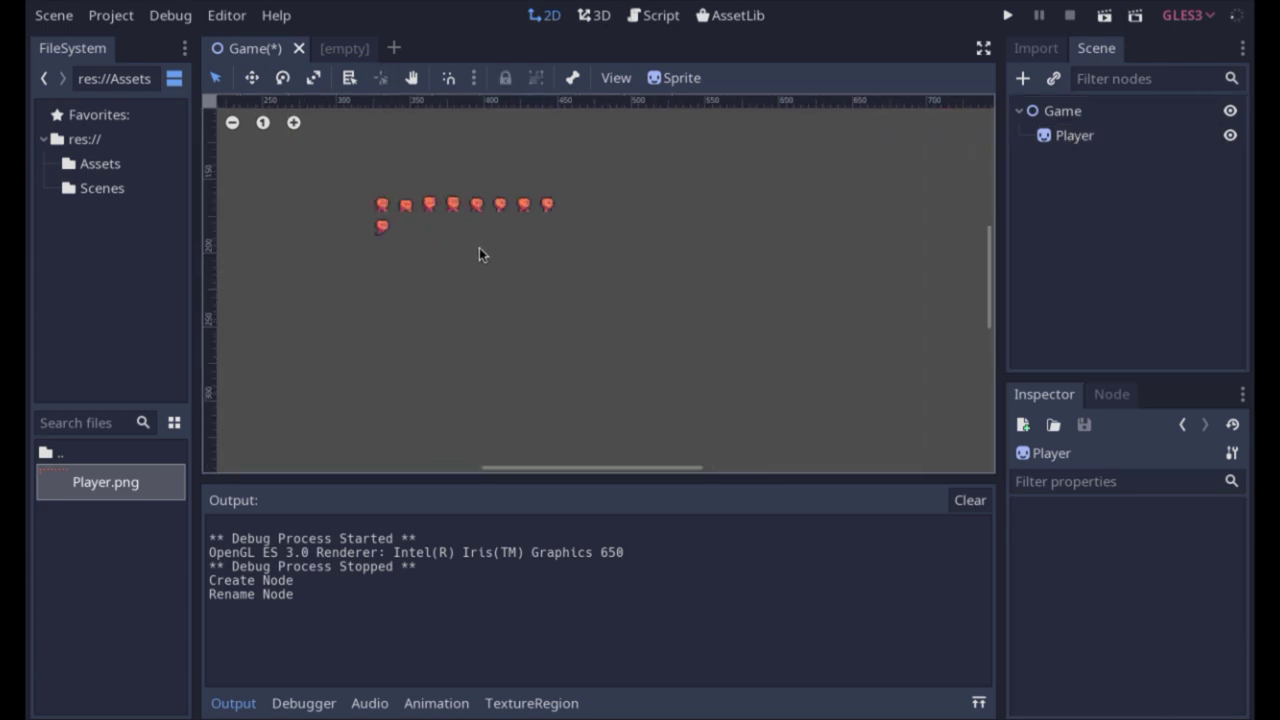
scroll(479, 247, "up", 2)
scroll(481, 245, "up", 3)
scroll(481, 252, "up", 2)
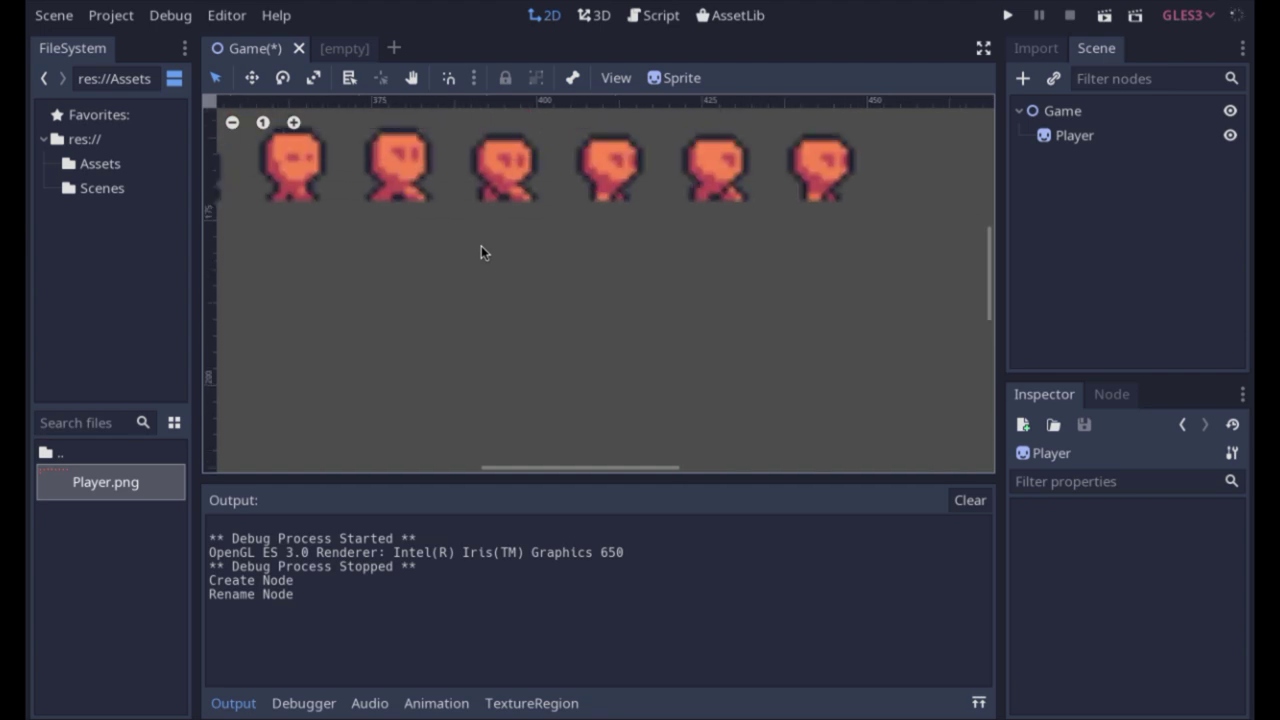
scroll(481, 252, "up", 2)
scroll(481, 252, "up", 1)
scroll(481, 252, "up", 2)
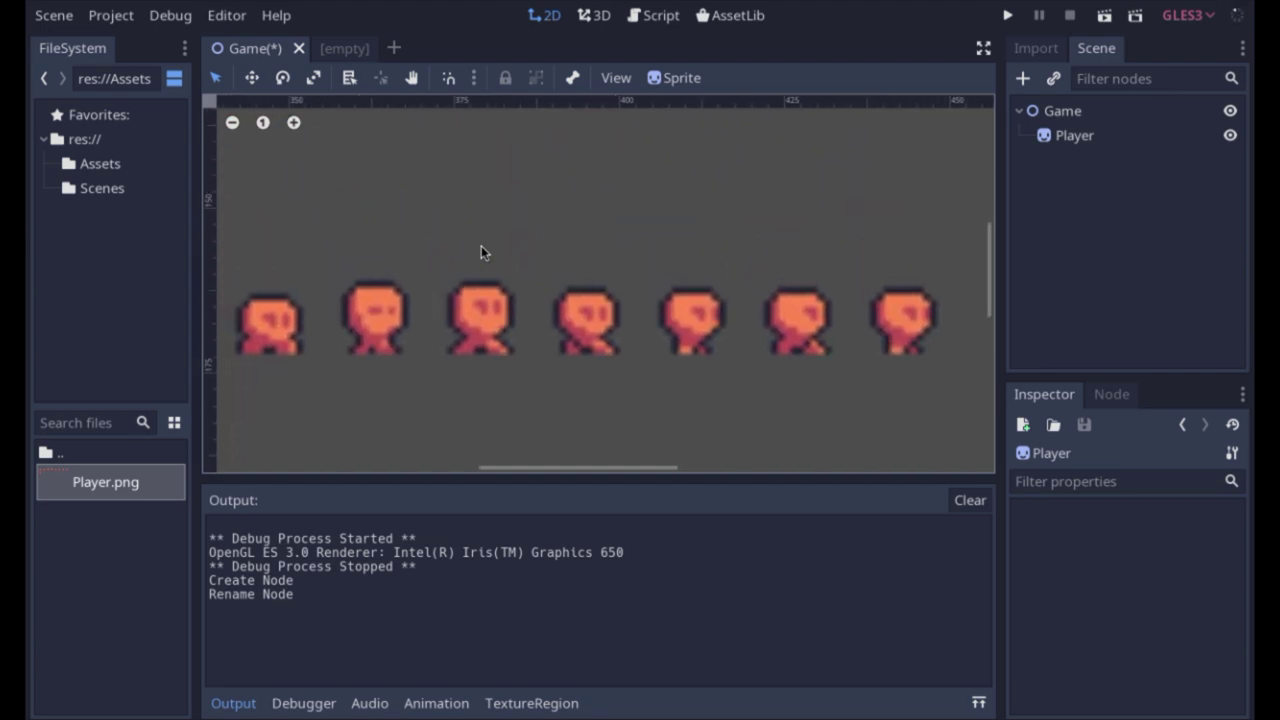
left_click(1008, 15)
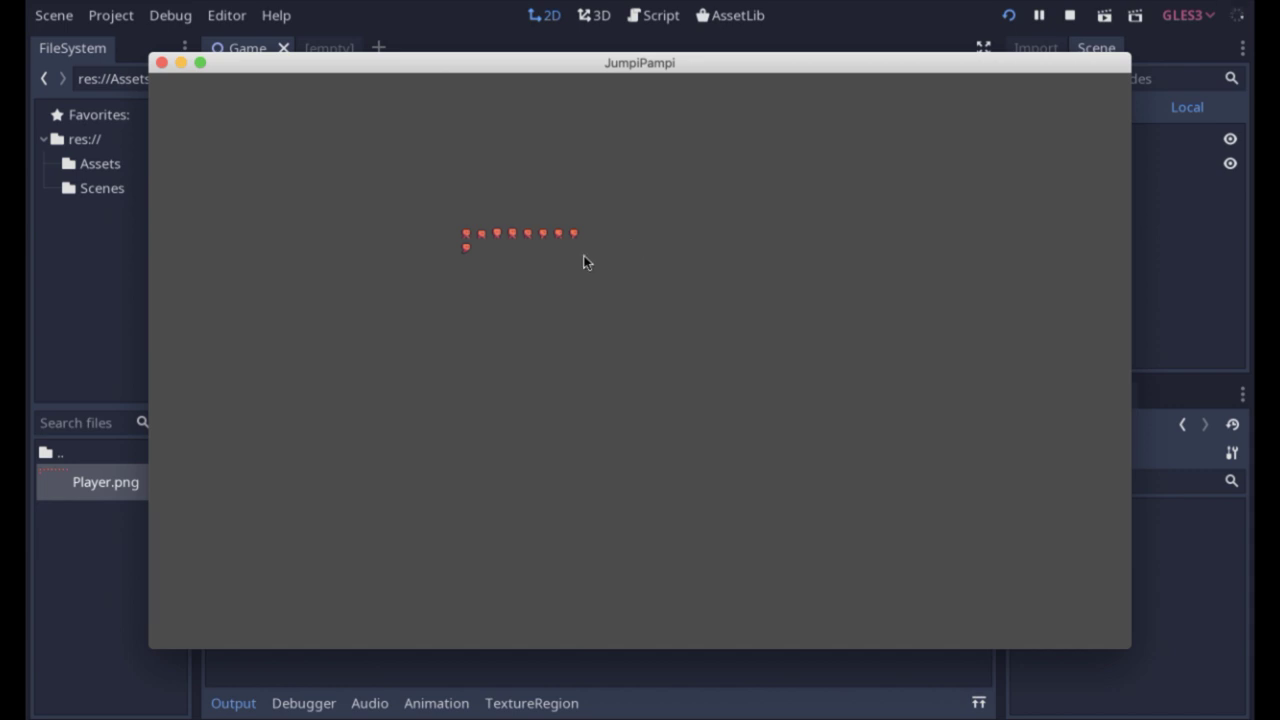
Step: Quit the running JumpiPampi game window with Cmd+Q
key("super+q")
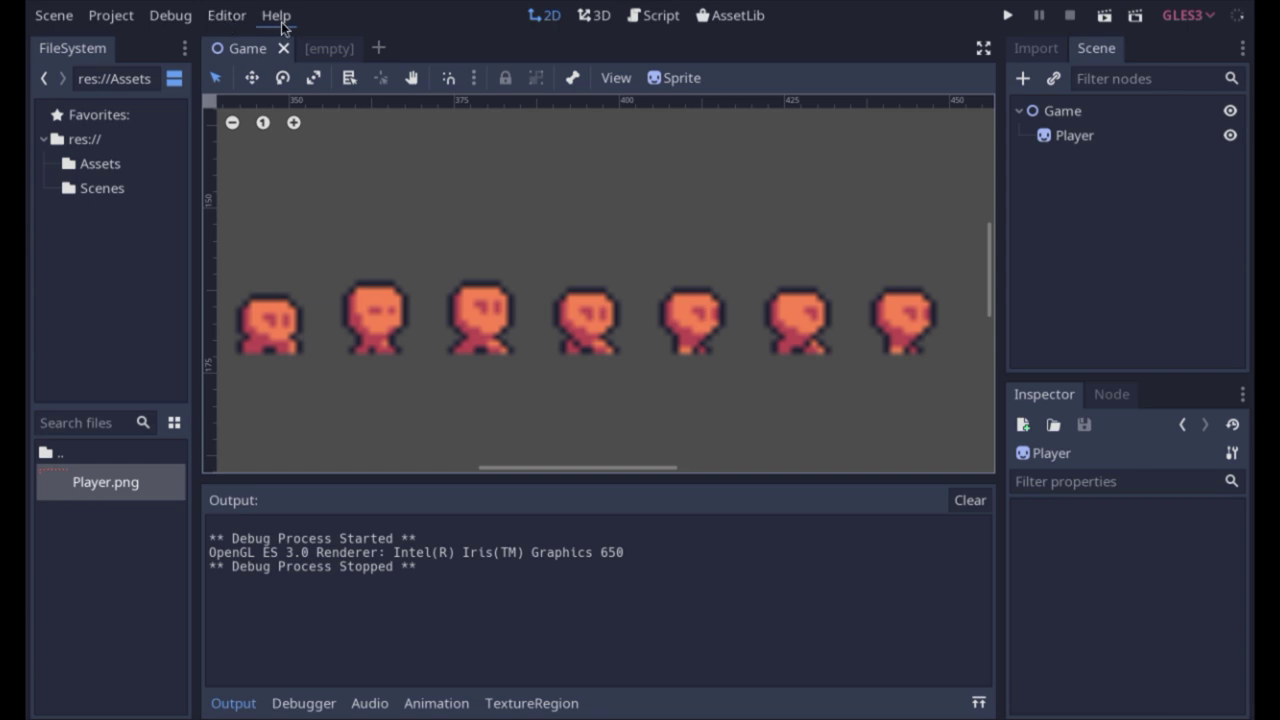
Step: Open Project Settings and go to the Display > Window section
left_click(122, 18)
left_click(158, 44)
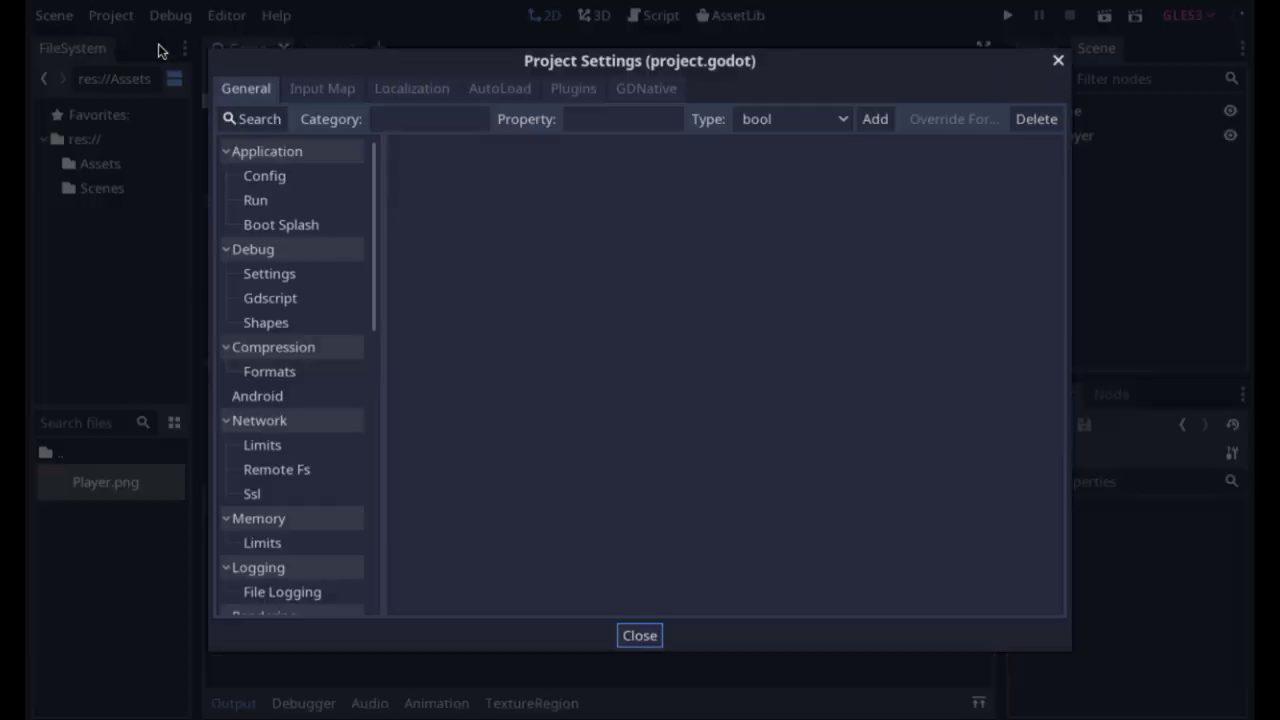
scroll(303, 353, "down", 10)
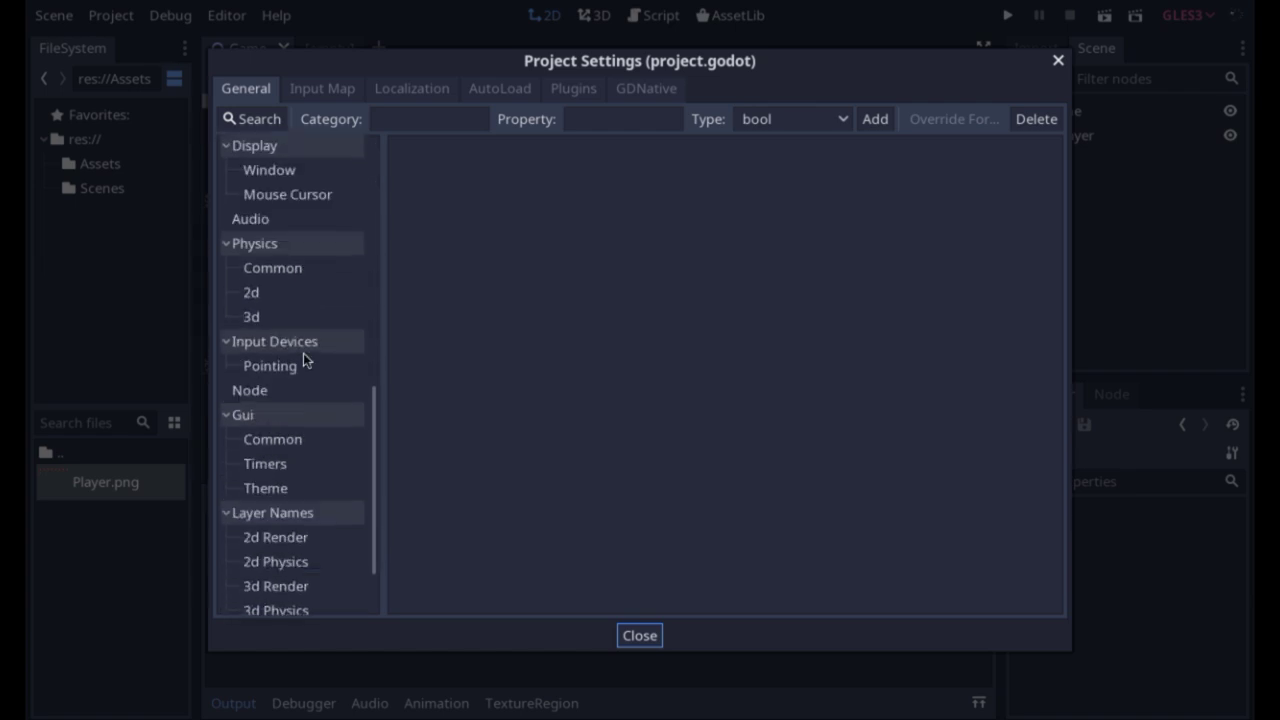
scroll(303, 353, "up", 10)
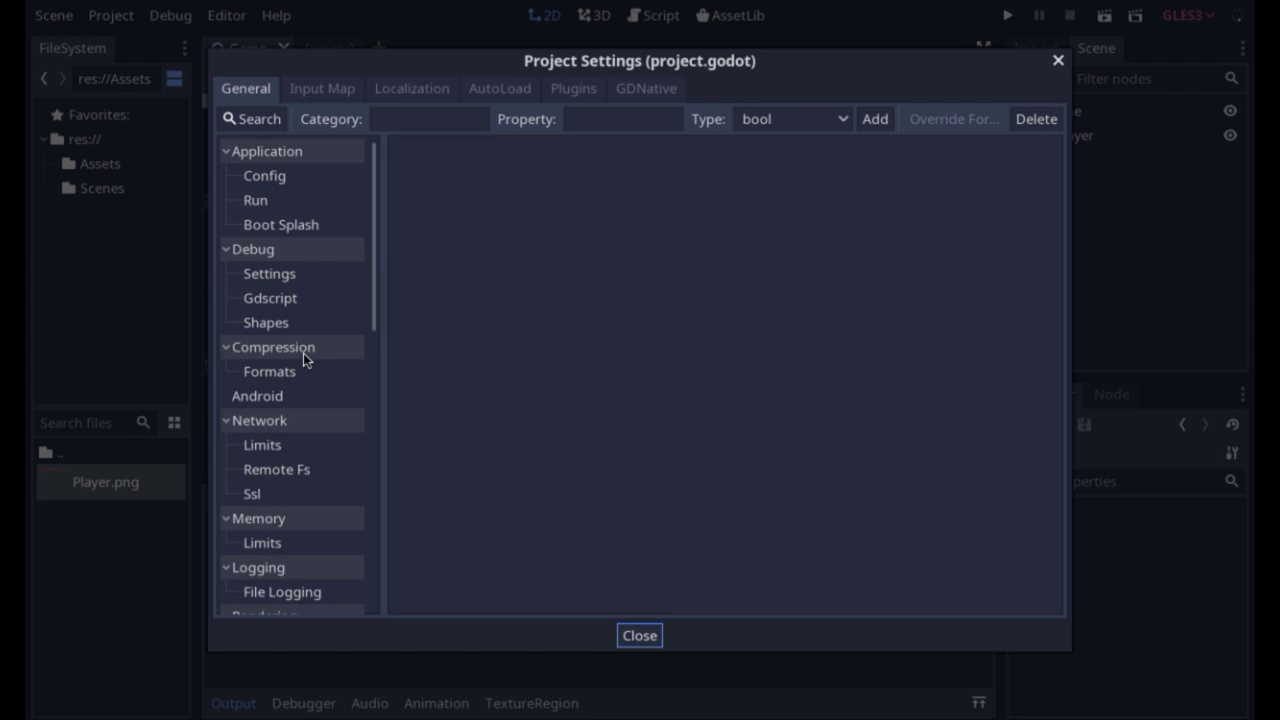
scroll(305, 358, "down", 1)
scroll(305, 358, "down", 3)
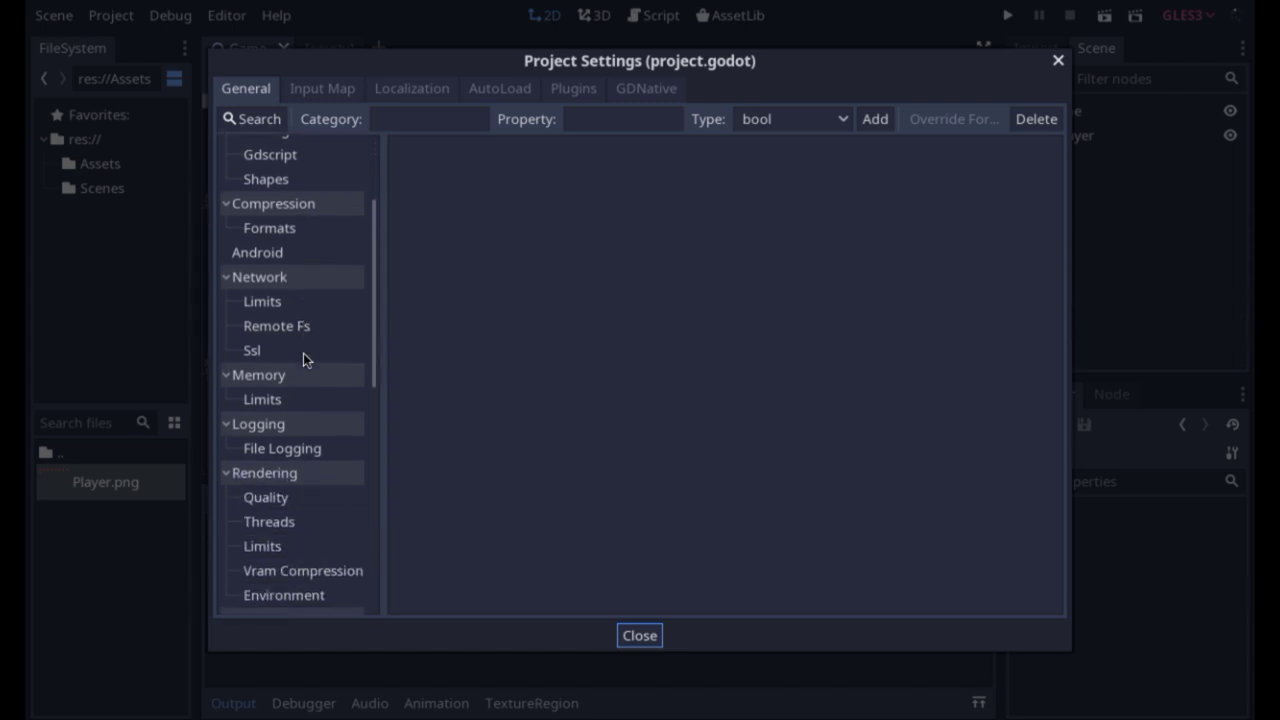
scroll(305, 358, "down", 3)
scroll(305, 358, "down", 3)
scroll(303, 353, "down", 1)
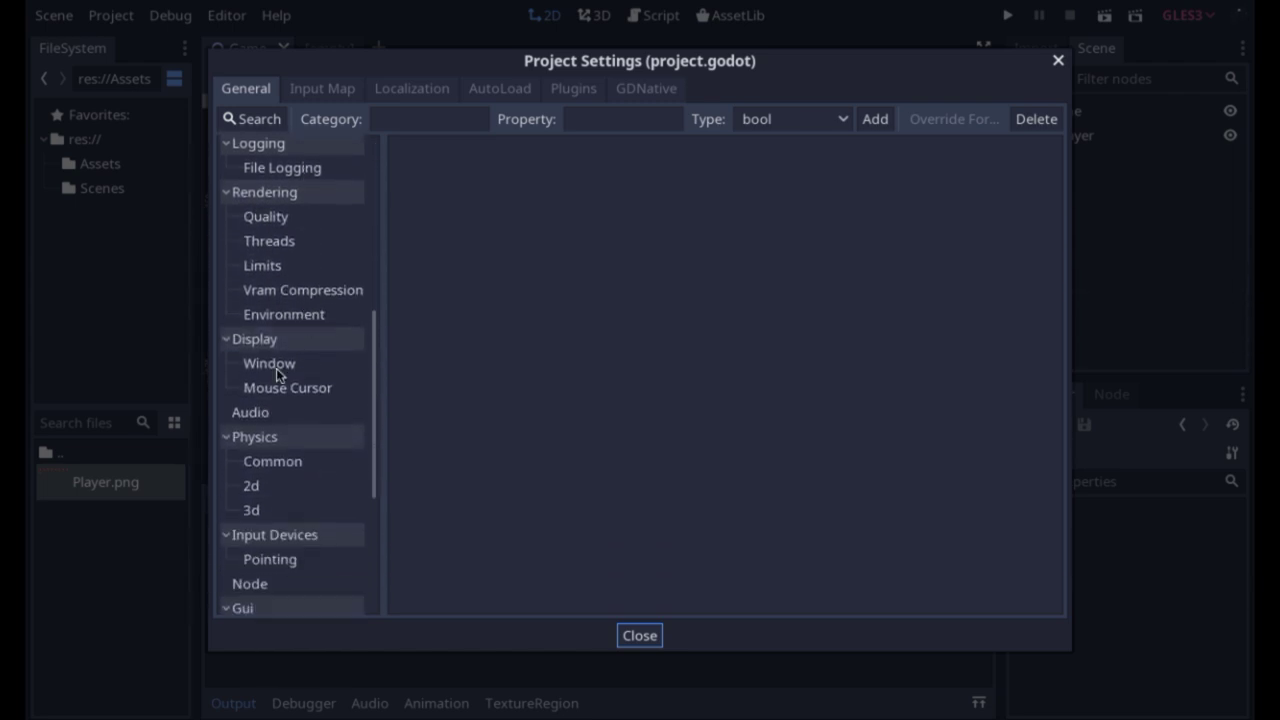
left_click(276, 368)
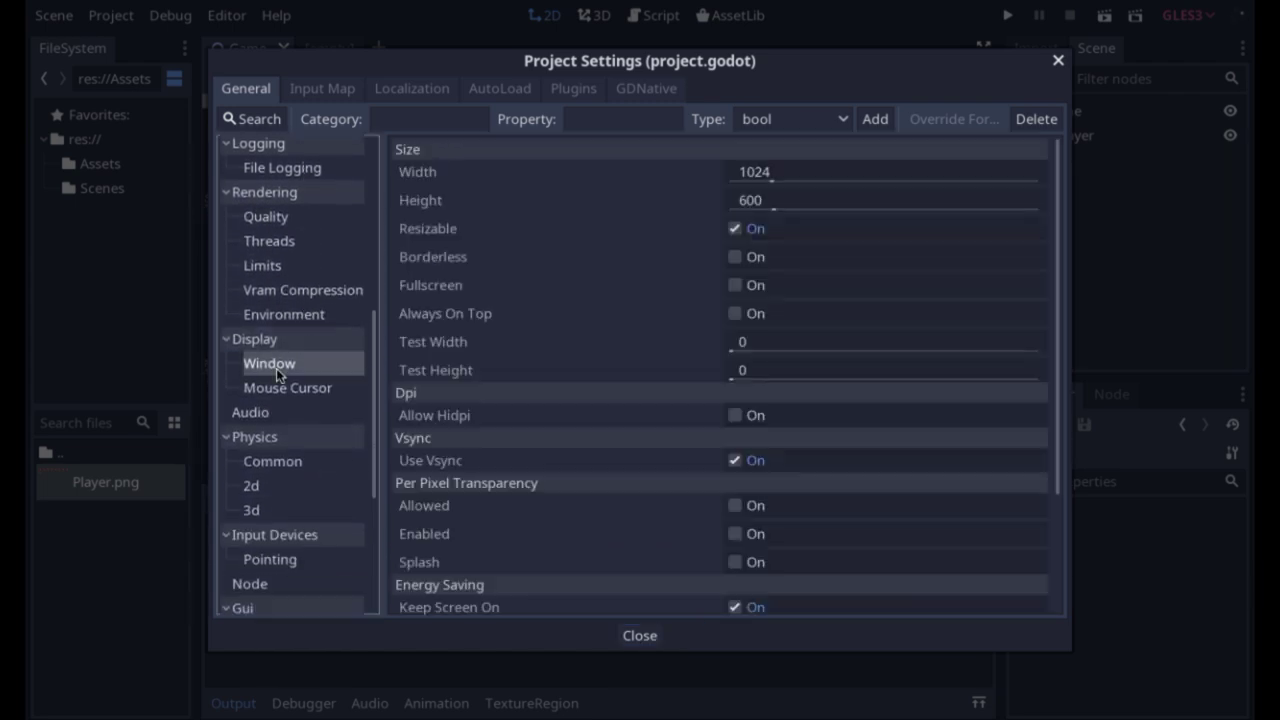
Step: Set window Width to 160 and Height to 90, then close Project Settings
left_click(753, 180)
type("160")
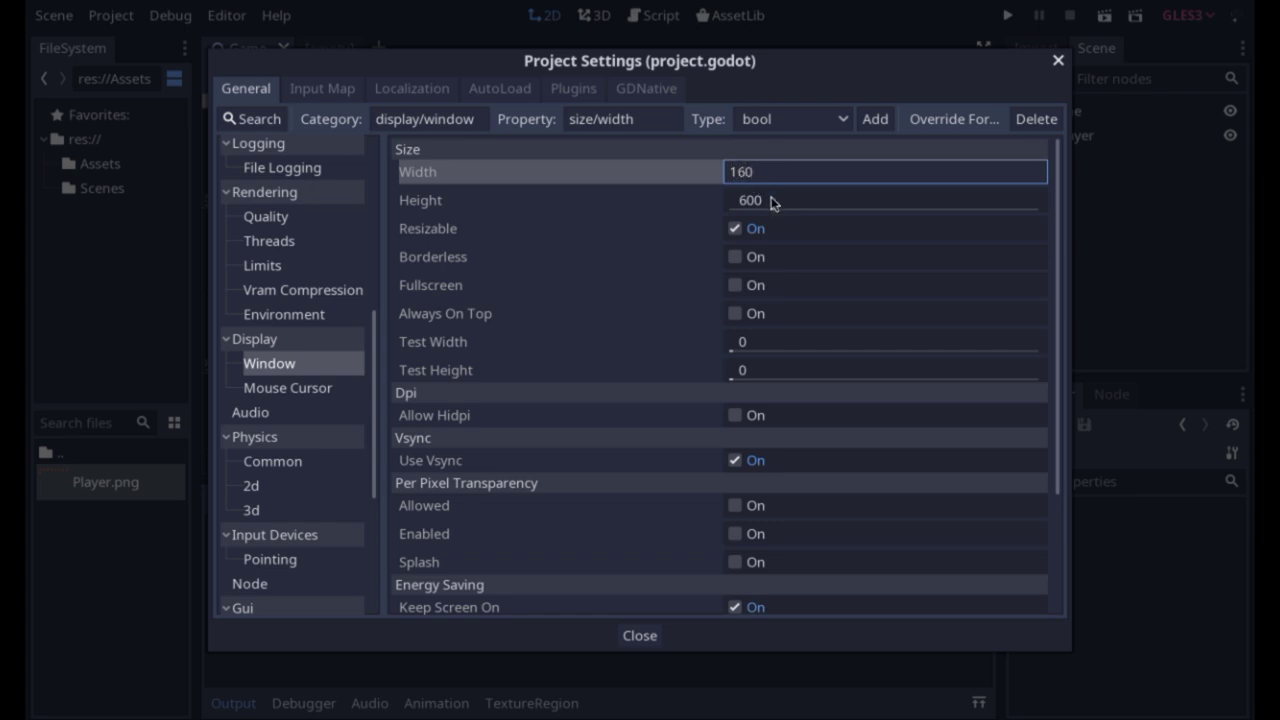
left_click(771, 202)
type("90")
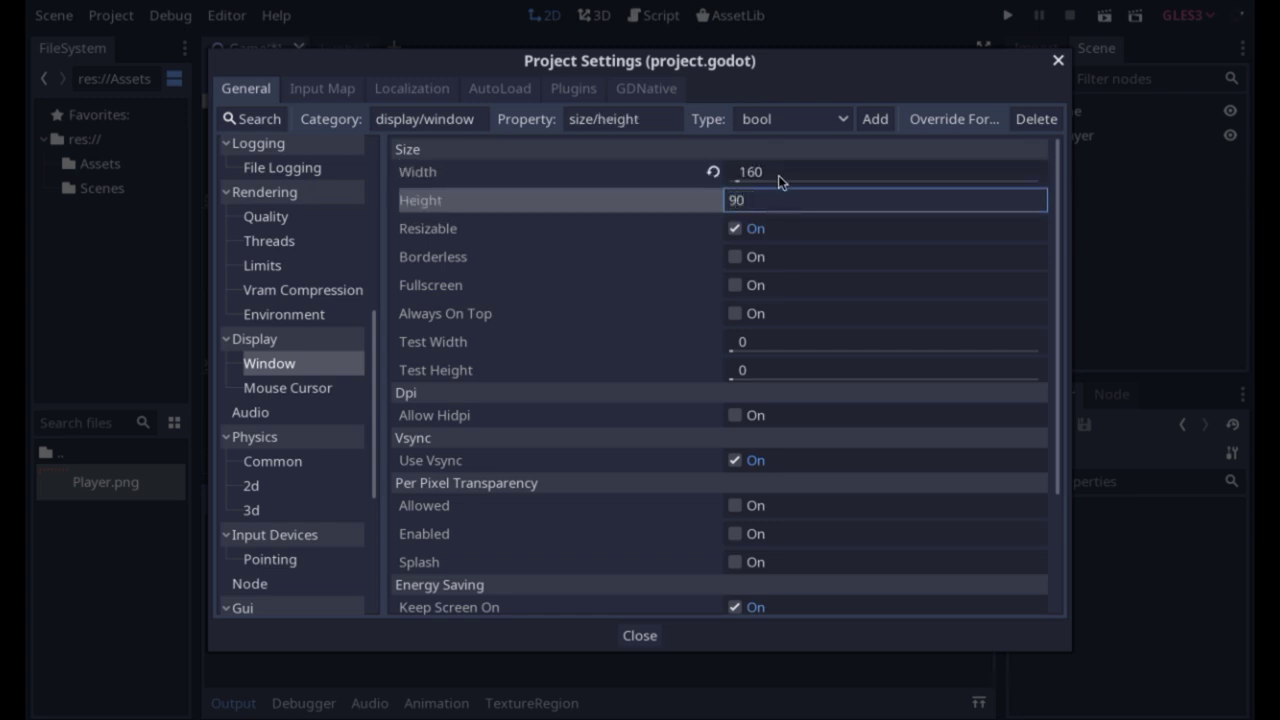
left_click(779, 172)
left_click(779, 198)
left_click(779, 171)
left_click(779, 197)
left_click(780, 172)
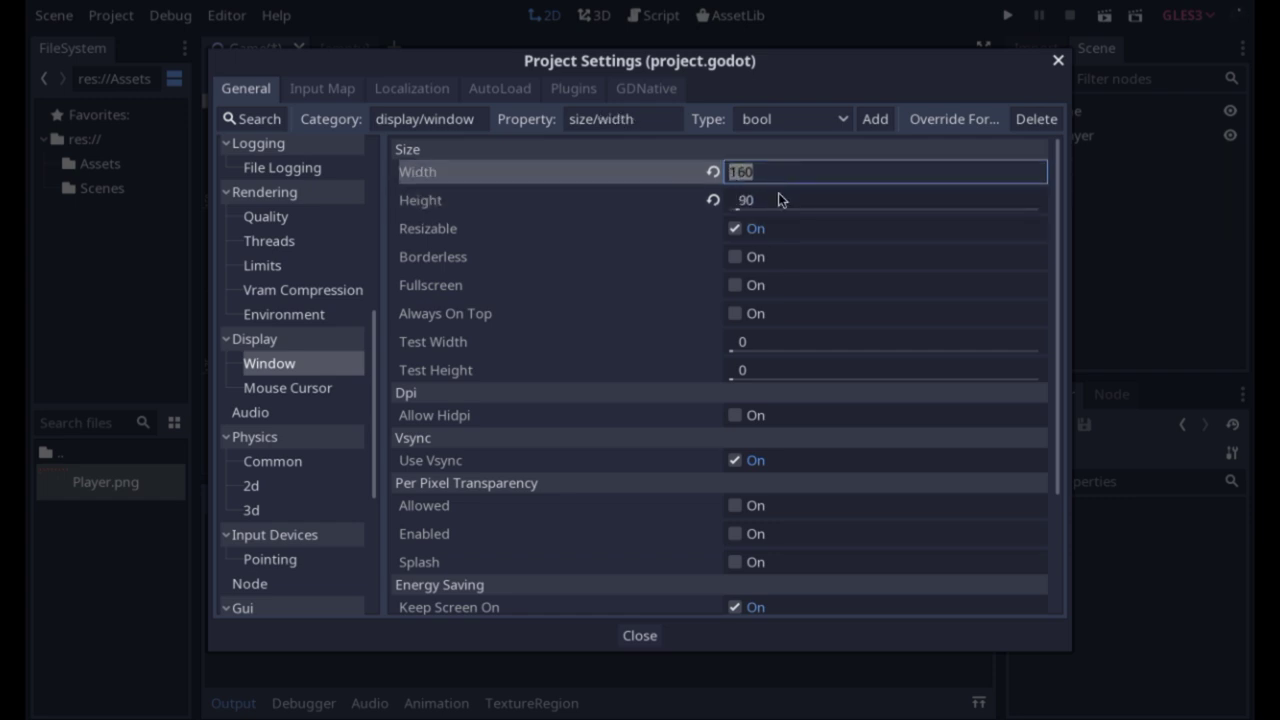
left_click(641, 630)
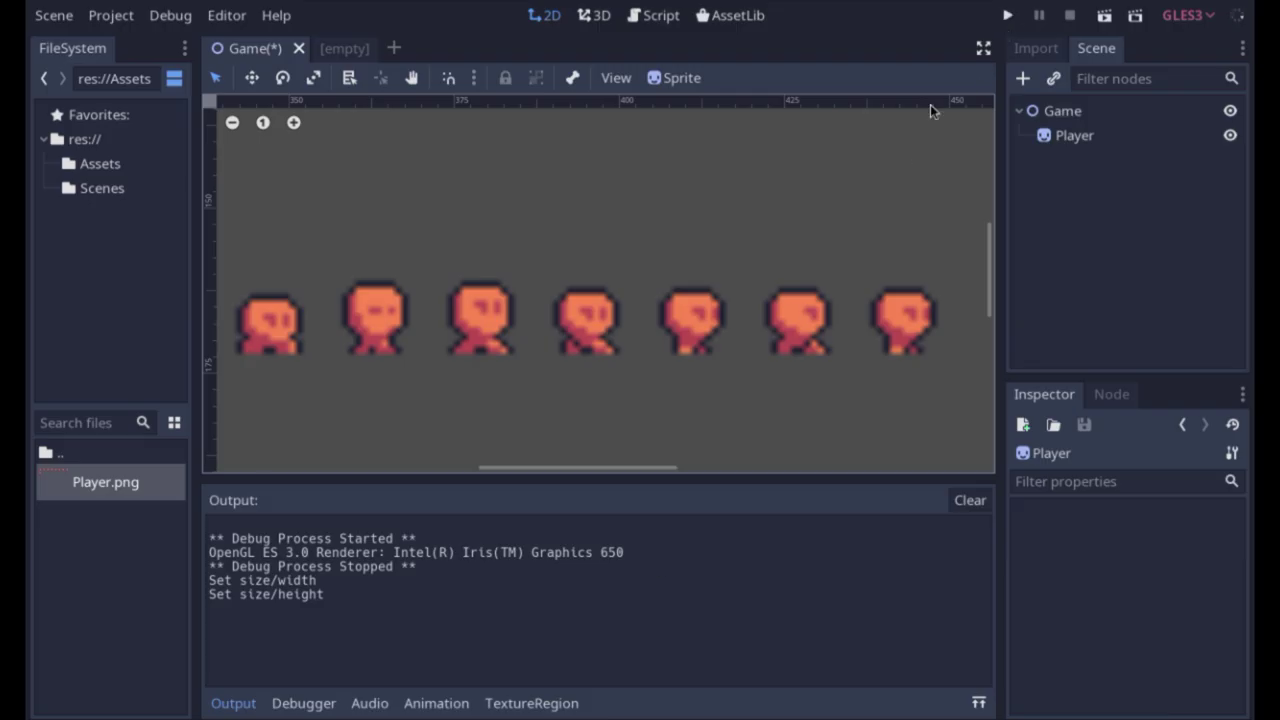
Step: Drag the Player sprite into the 160×90 game area near the origin, then save and run the game
scroll(816, 176, "down", 7)
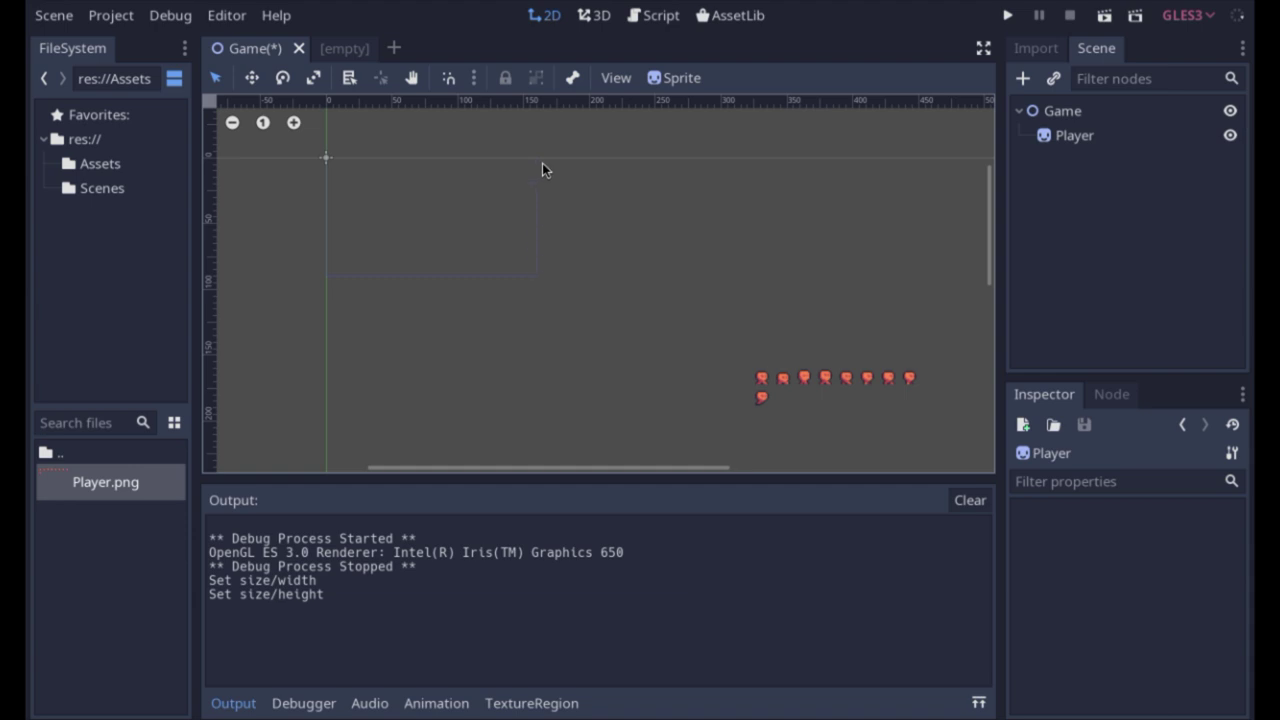
left_click(806, 376)
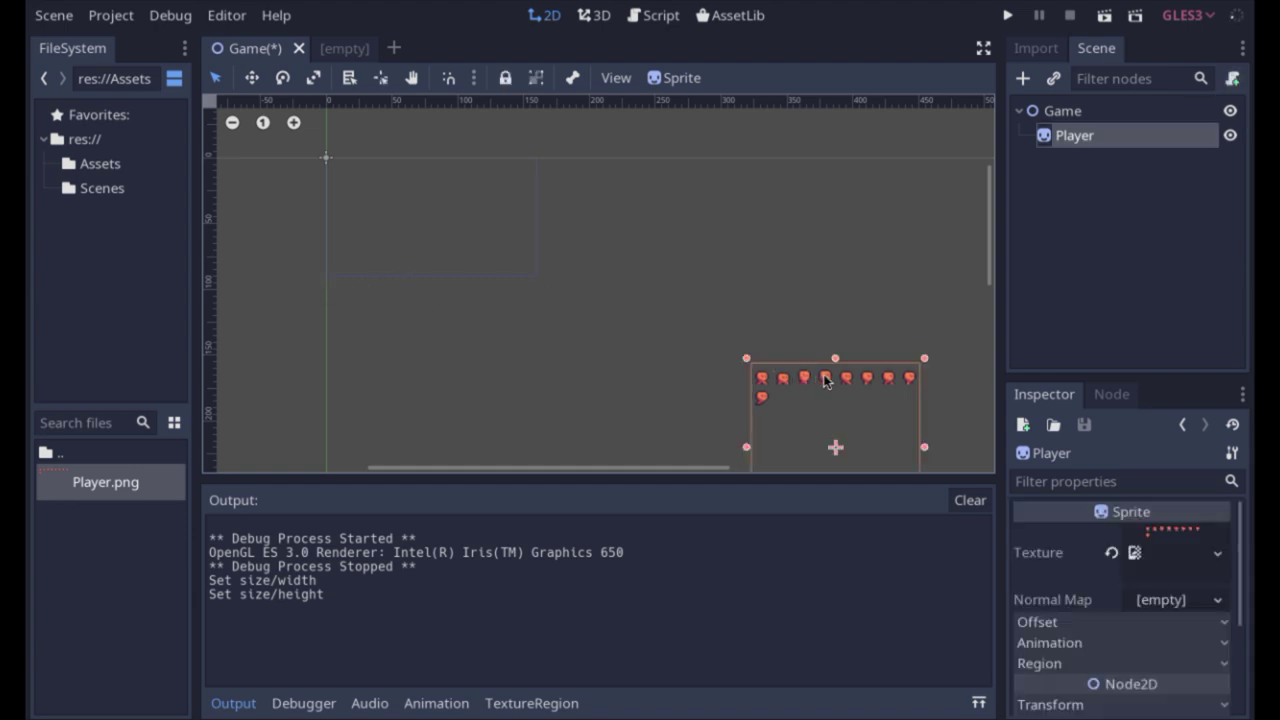
left_click(798, 342)
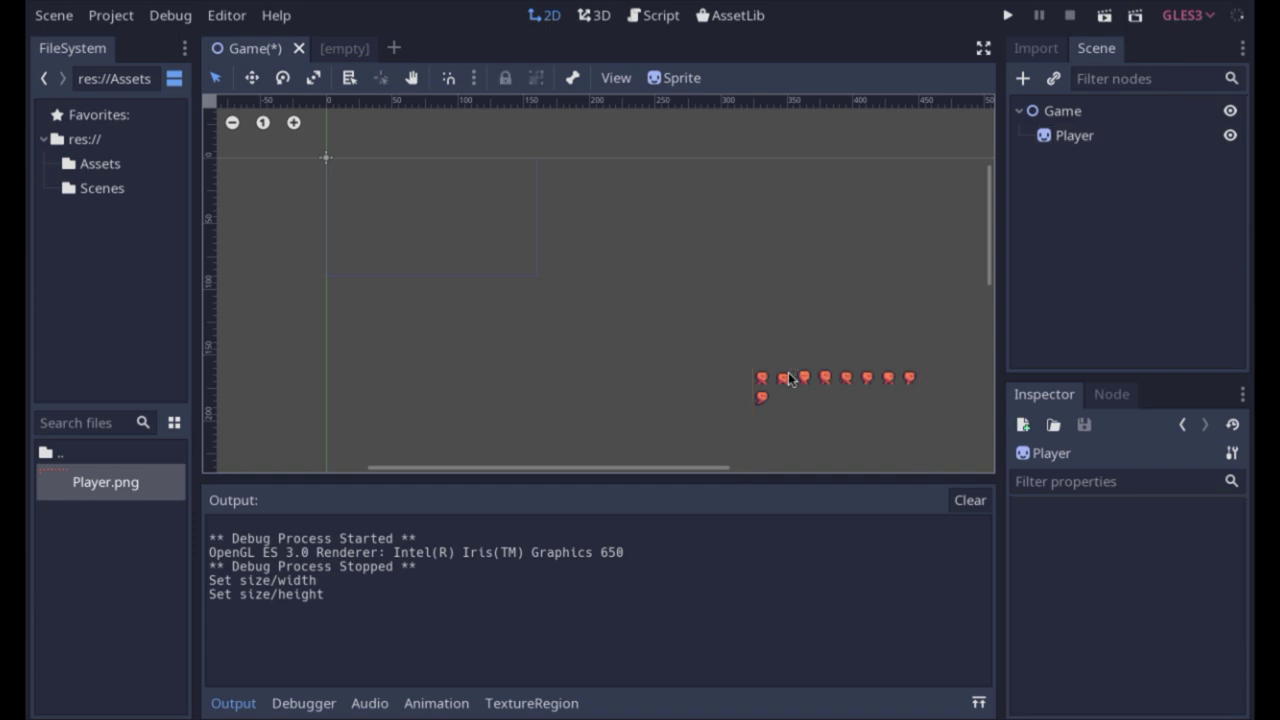
left_click(780, 379)
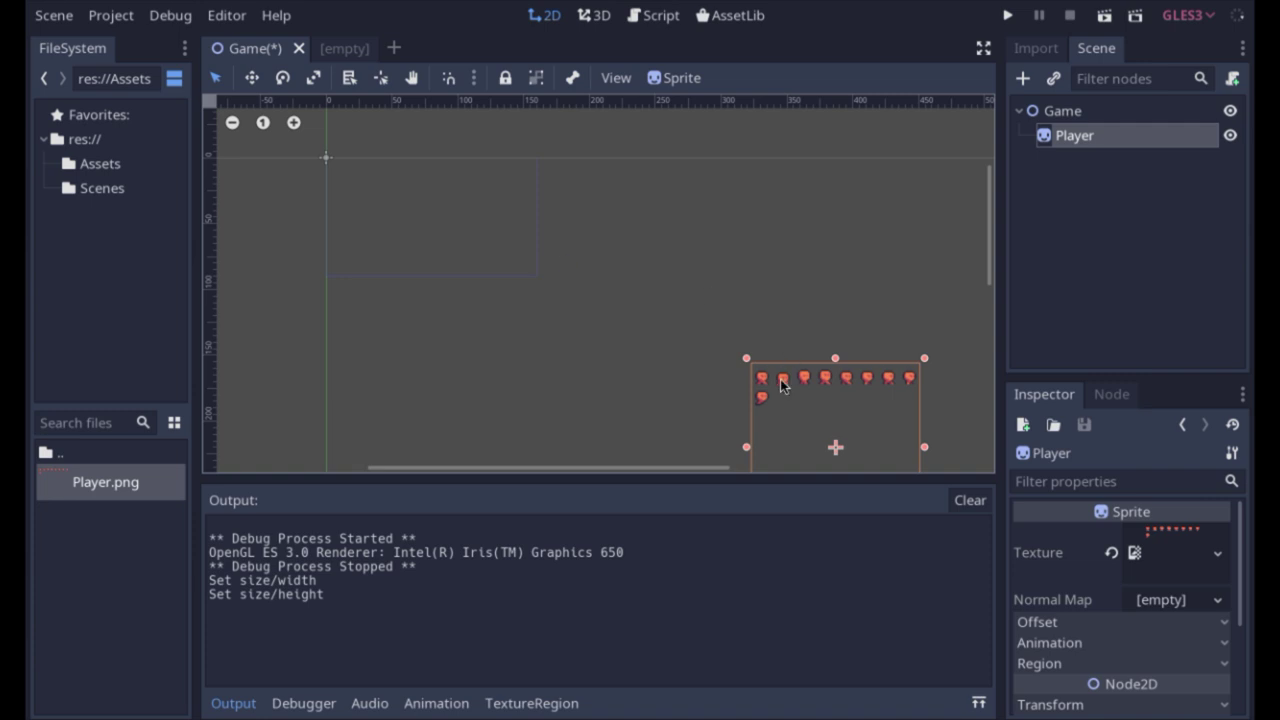
left_click_drag(781, 386, 378, 204)
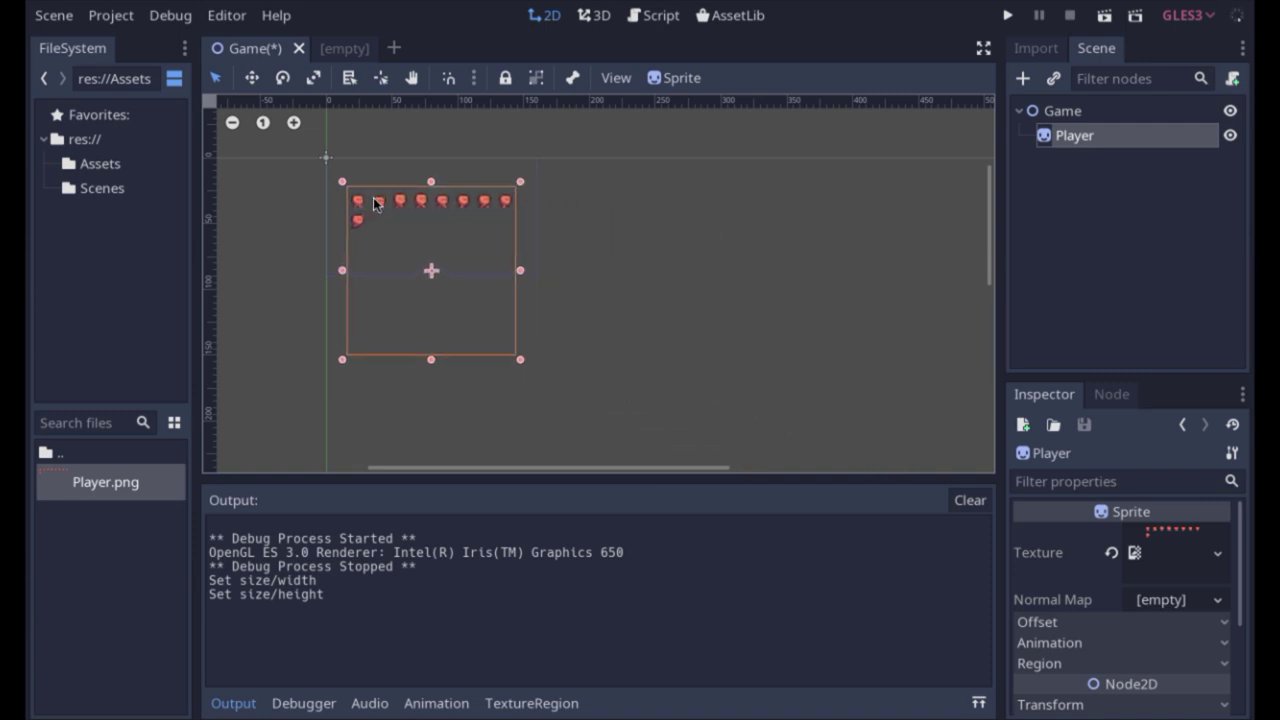
left_click(1007, 15)
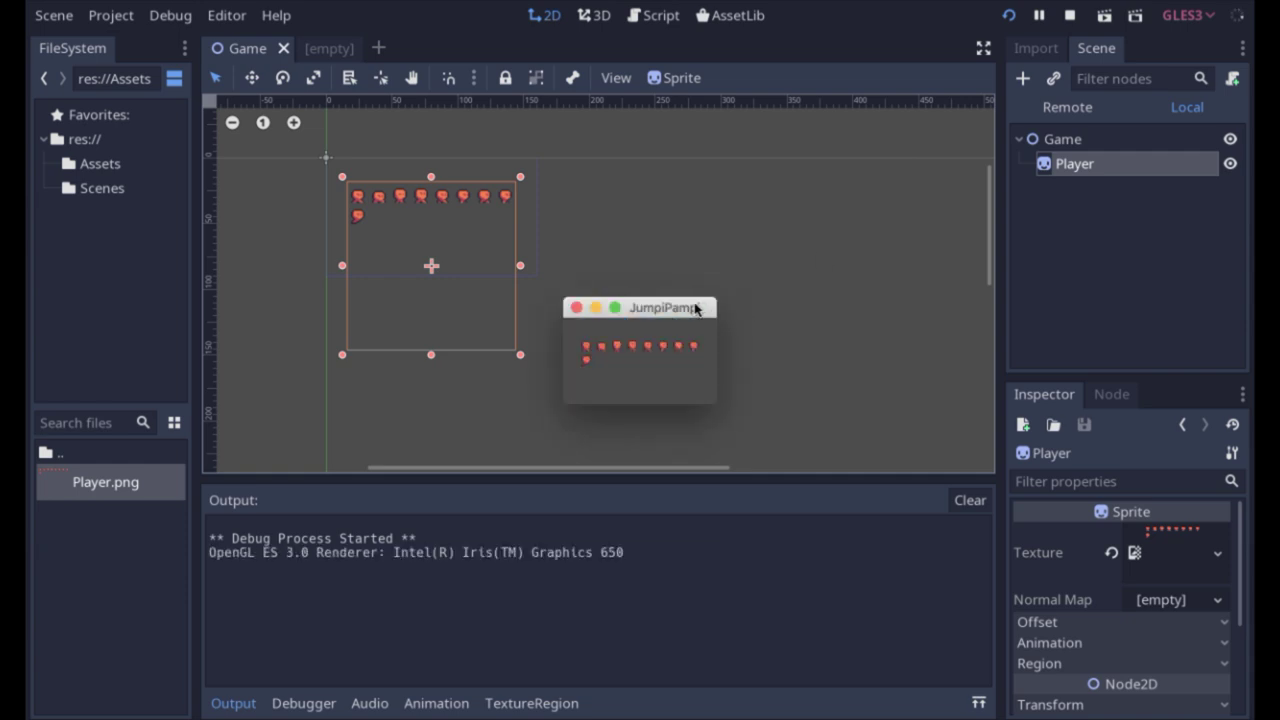
Step: Move the small 160×90 JumpiPampi game window higher up on the screen
mouse_move(694, 306)
left_mouse_down()
mouse_move(682, 227)
mouse_move(725, 225)
left_mouse_up()
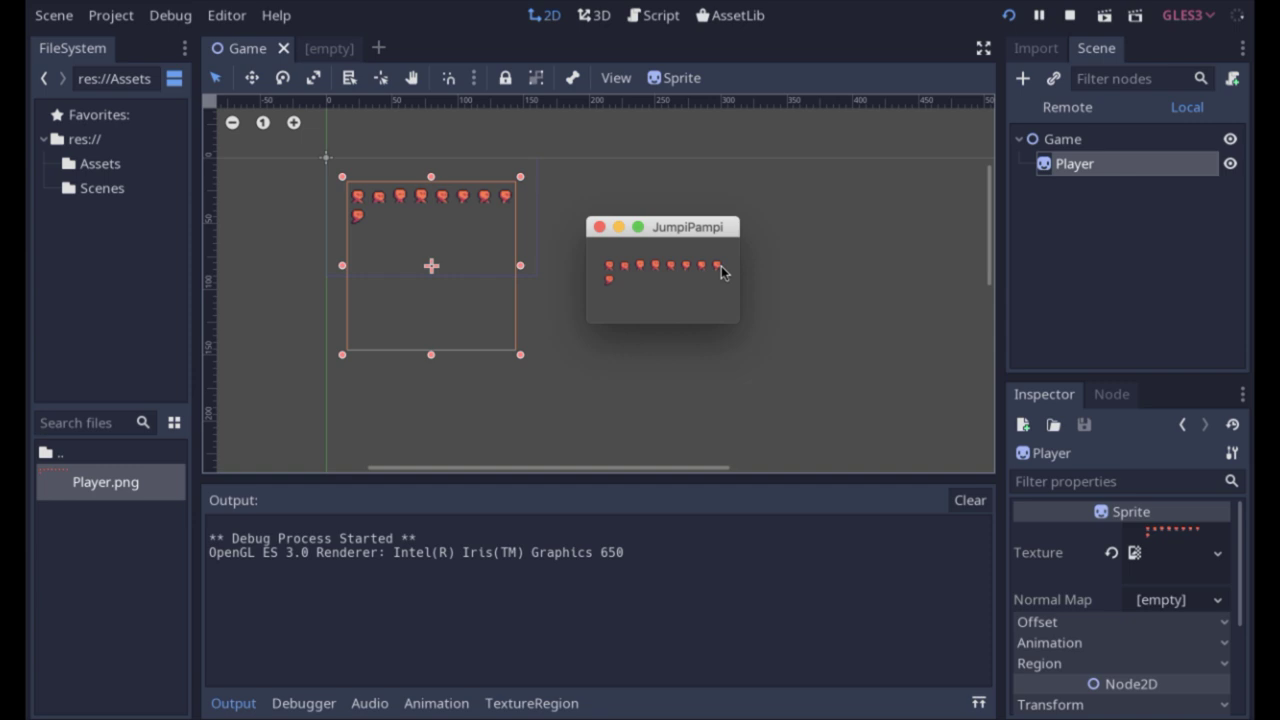
Step: Set Test Width to 160*3 and Test Height to 90*3 (480×270), then test-run and stop the game
left_click(599, 227)
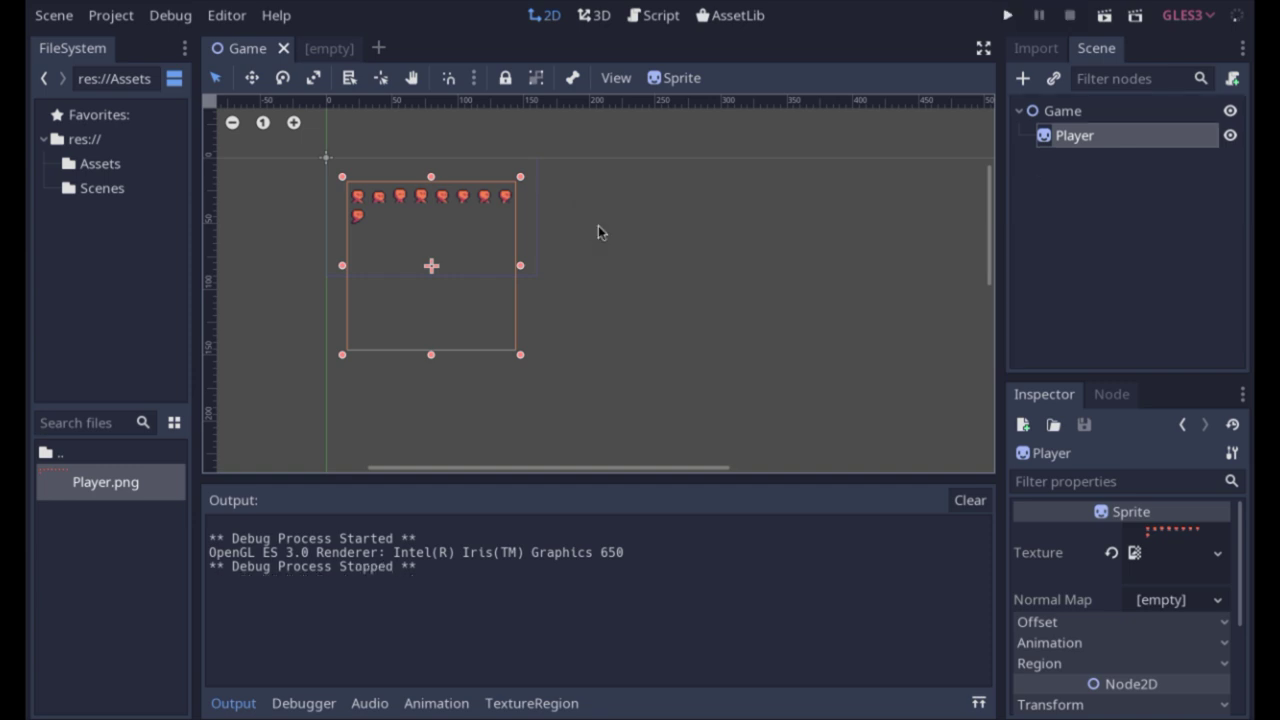
left_click(120, 15)
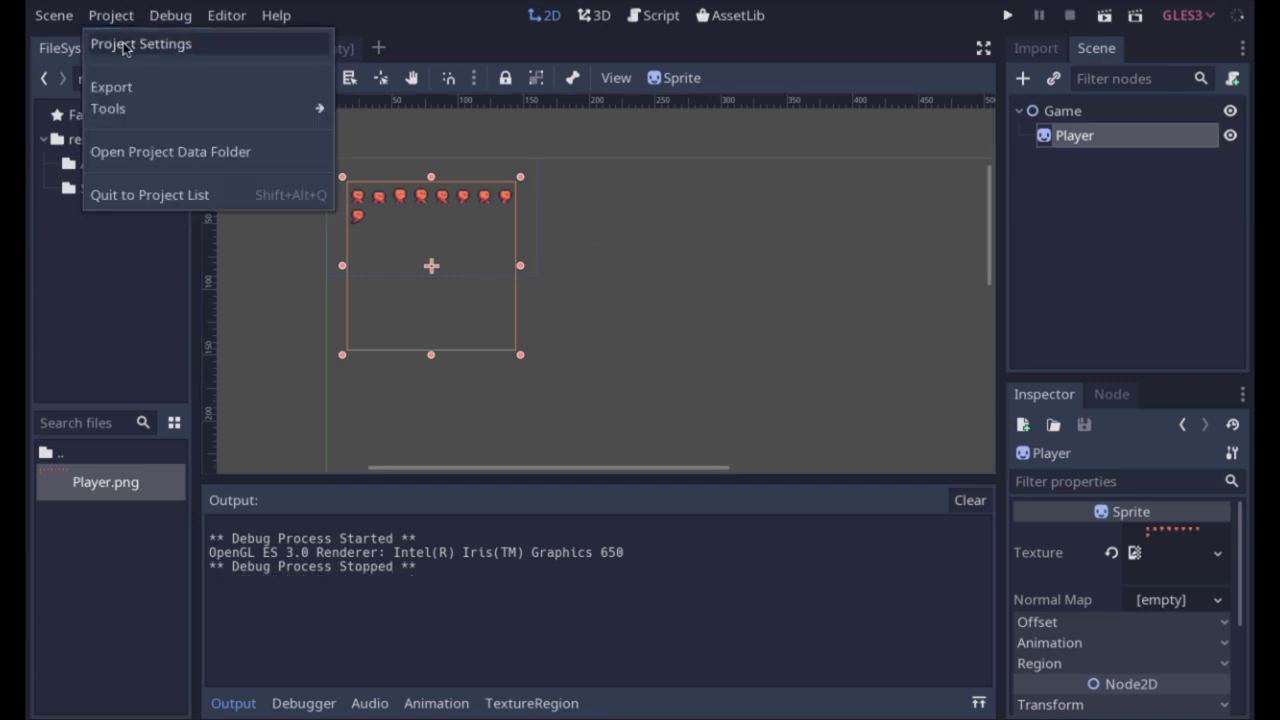
left_click(122, 43)
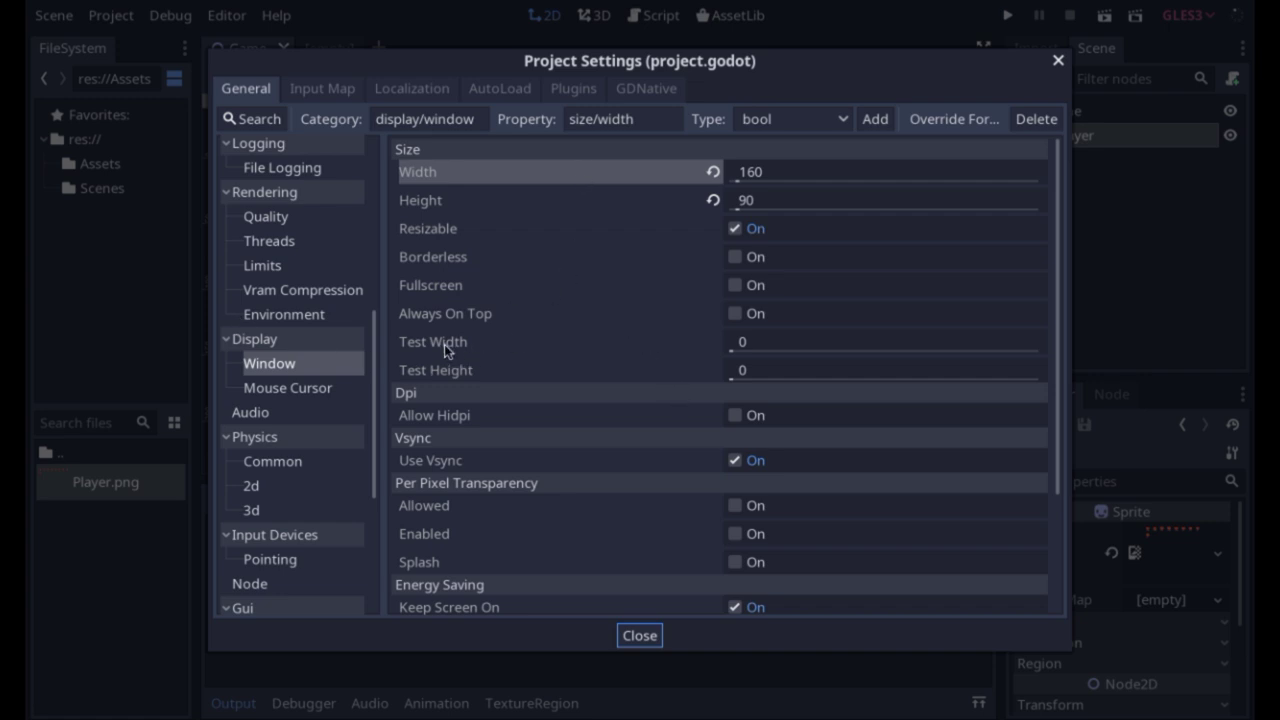
left_click(748, 346)
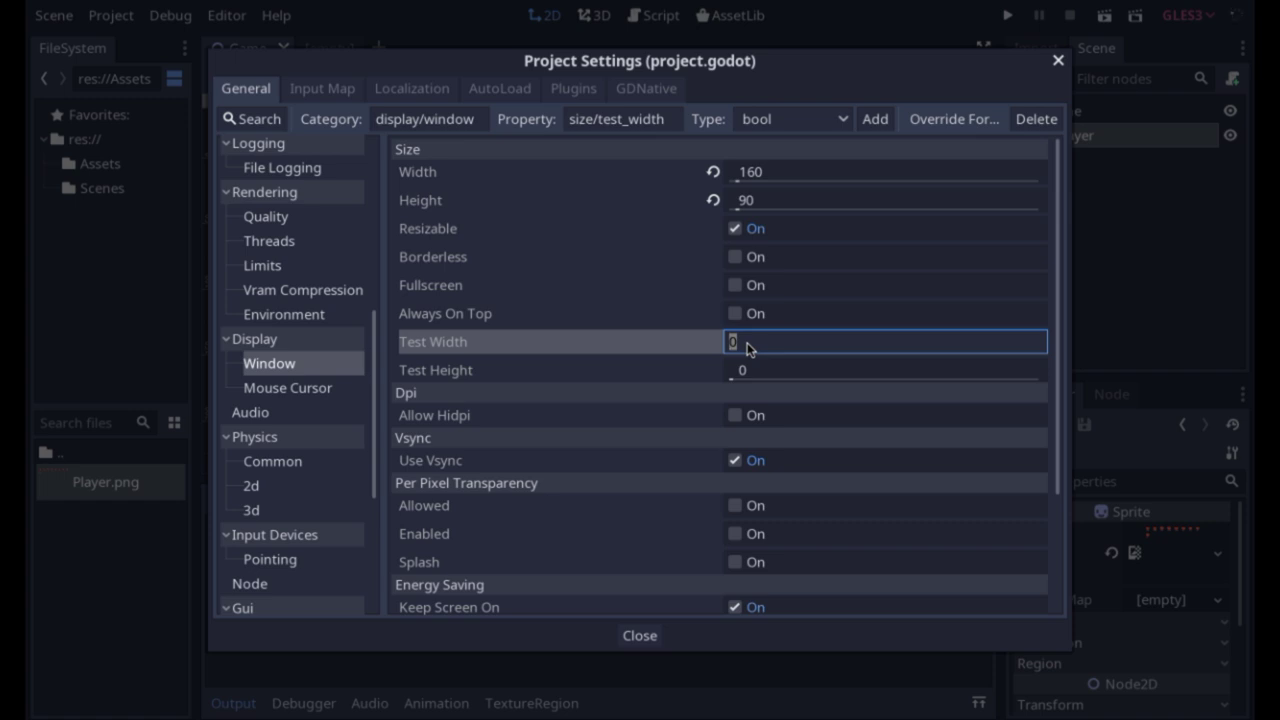
type("160*")
type("3")
left_click(766, 374)
type("90*")
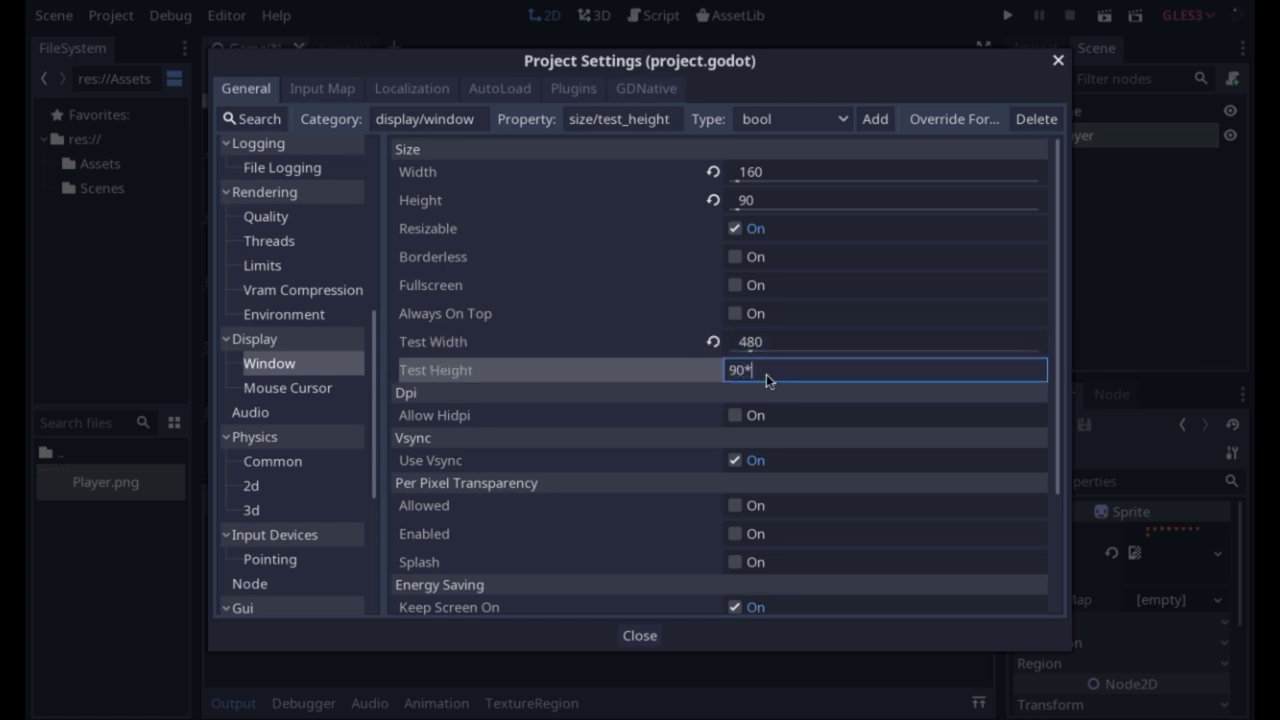
type("3")
key("Return")
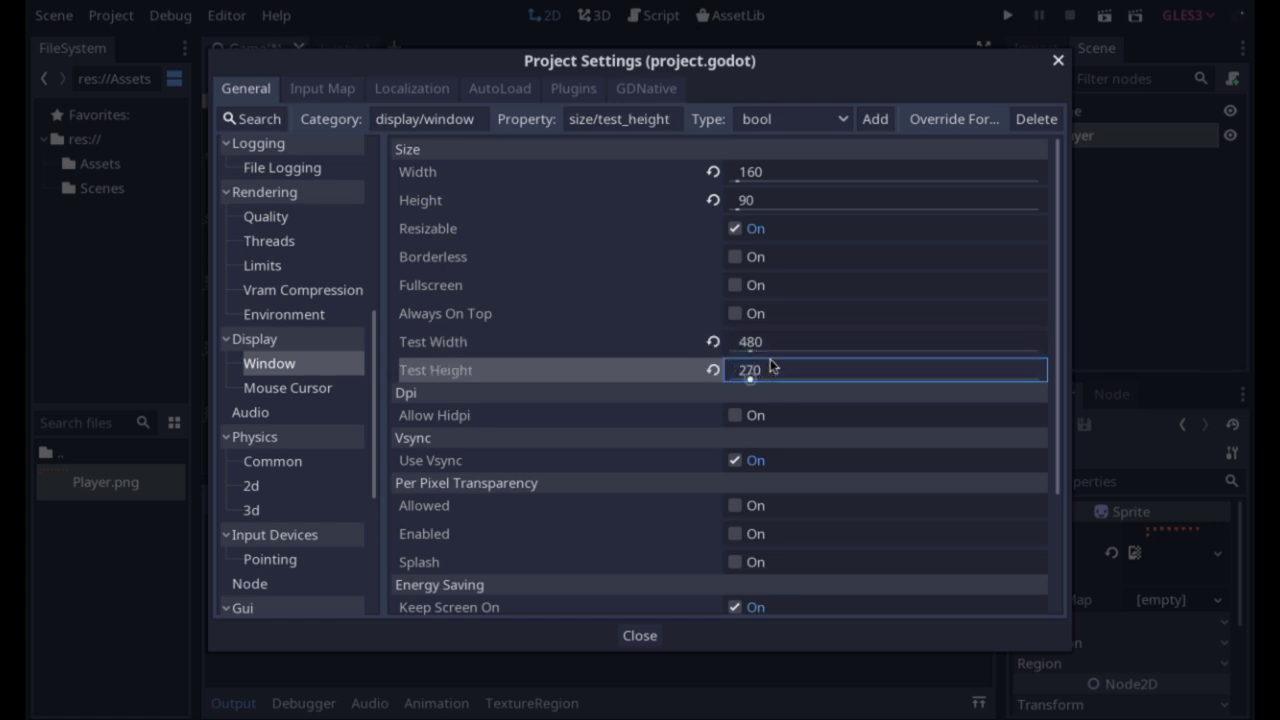
left_click(640, 636)
left_click(1007, 15)
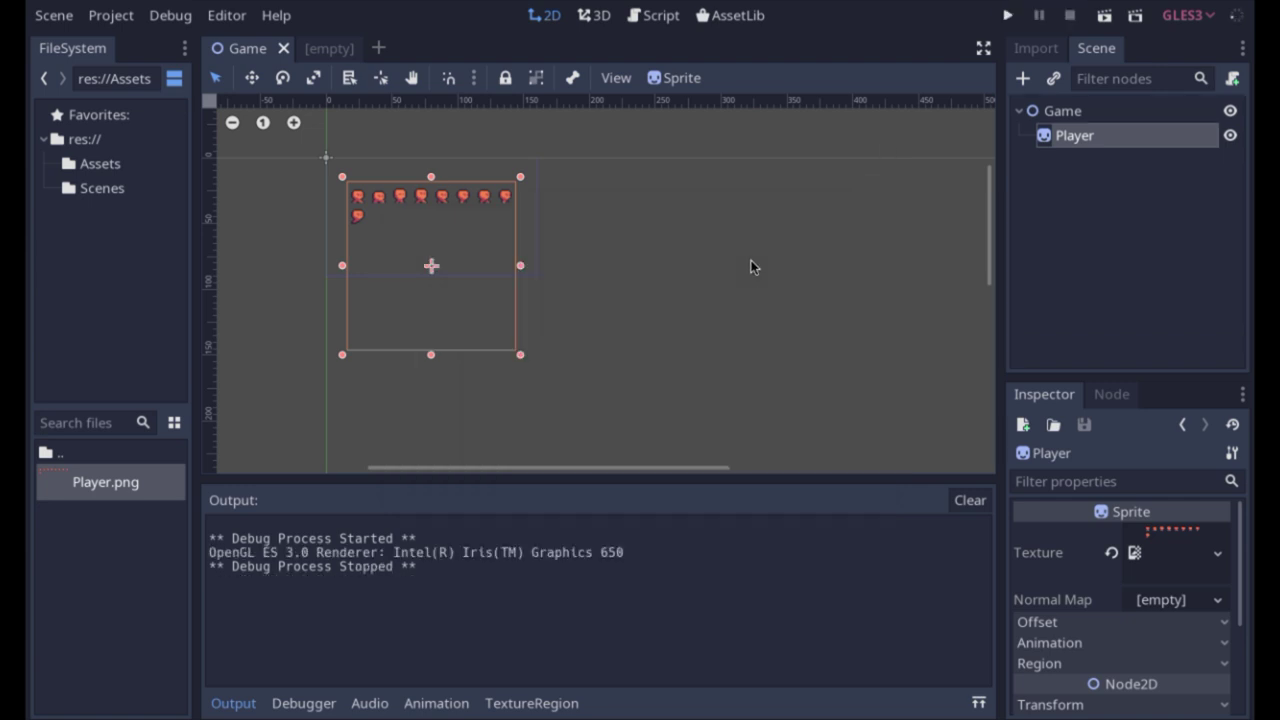
key("super+q")
Step: In Project Settings' Window section, set Stretch Mode to 2d and Stretch Aspect to keep
left_click(110, 16)
left_click(105, 44)
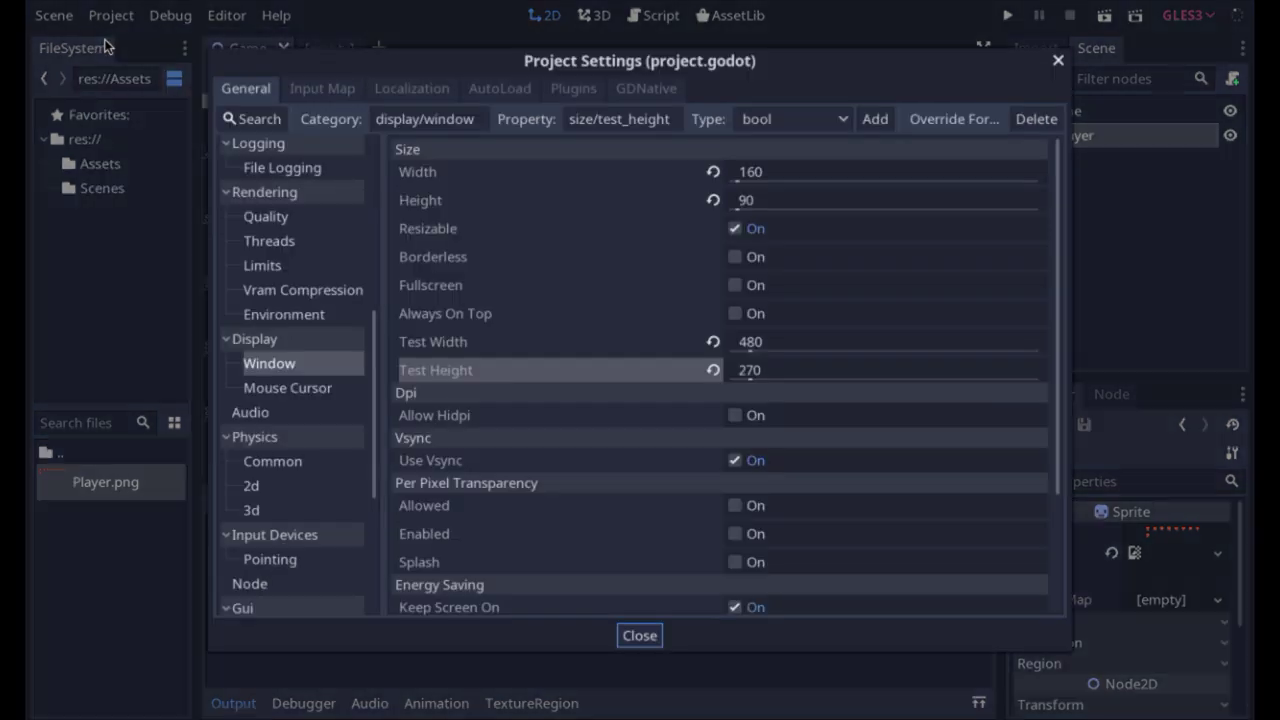
scroll(518, 429, "down", 3)
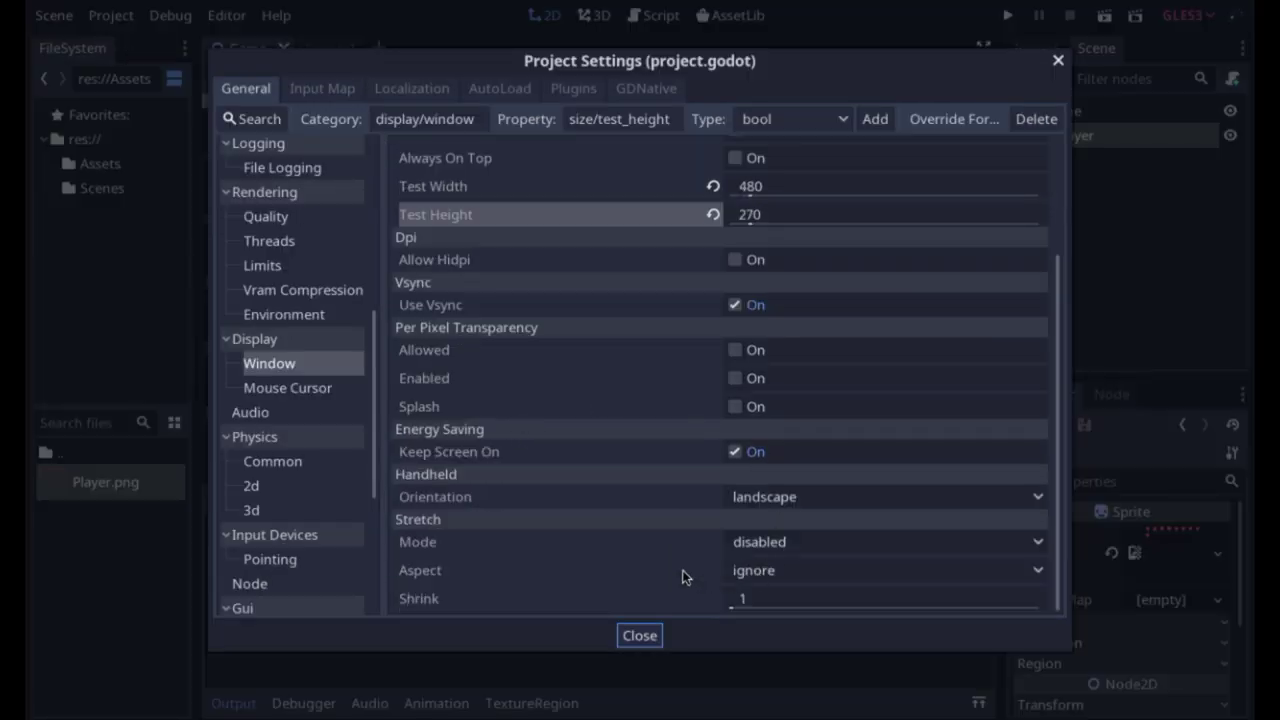
left_click(797, 542)
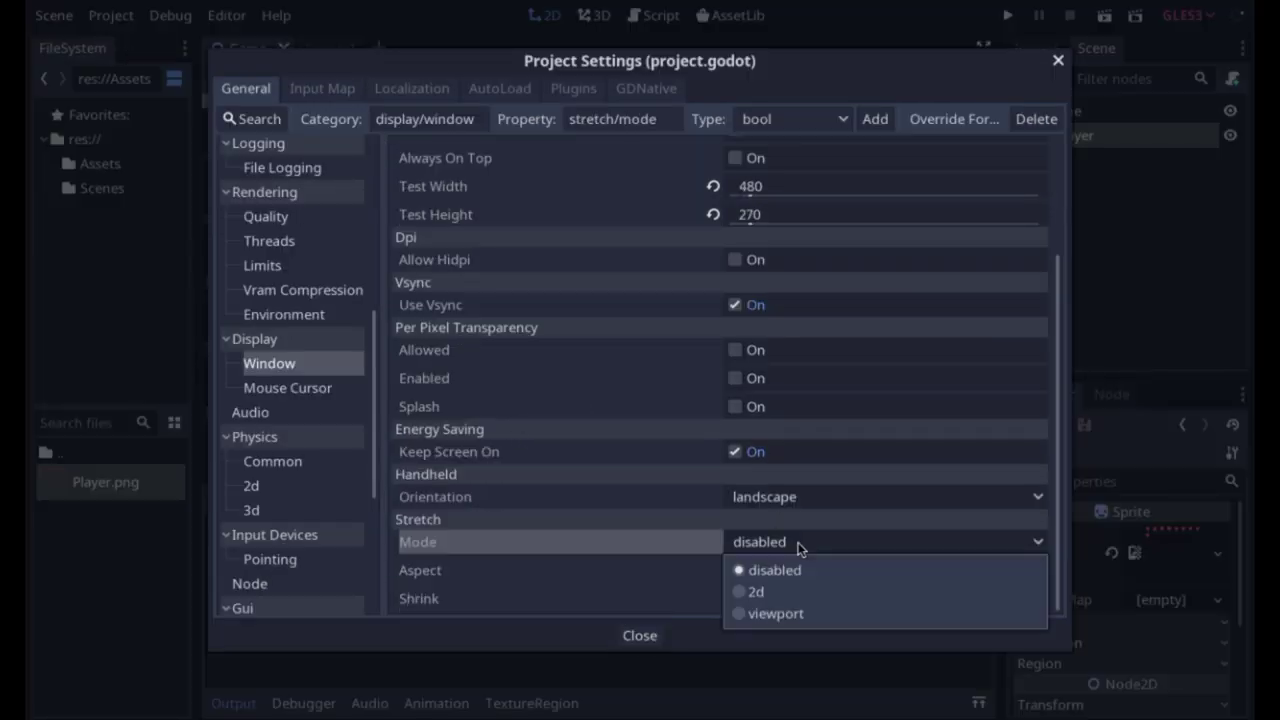
left_click(738, 592)
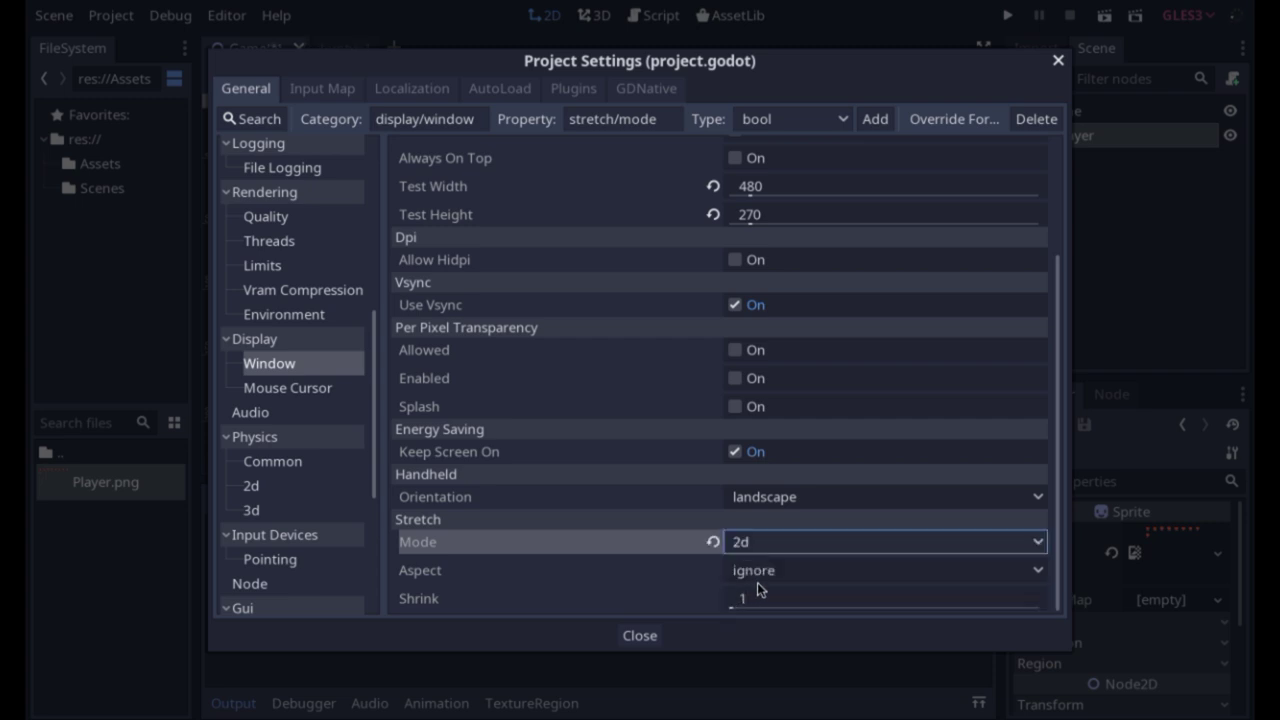
left_click(773, 574)
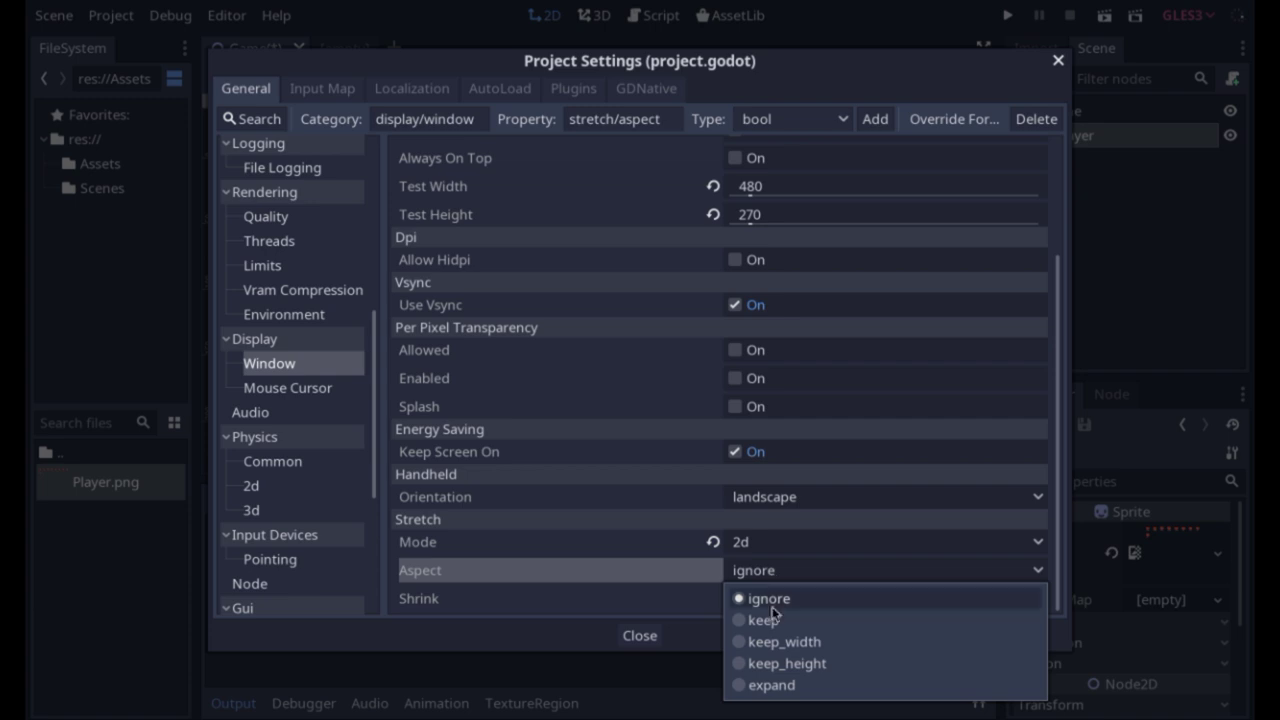
left_click(765, 619)
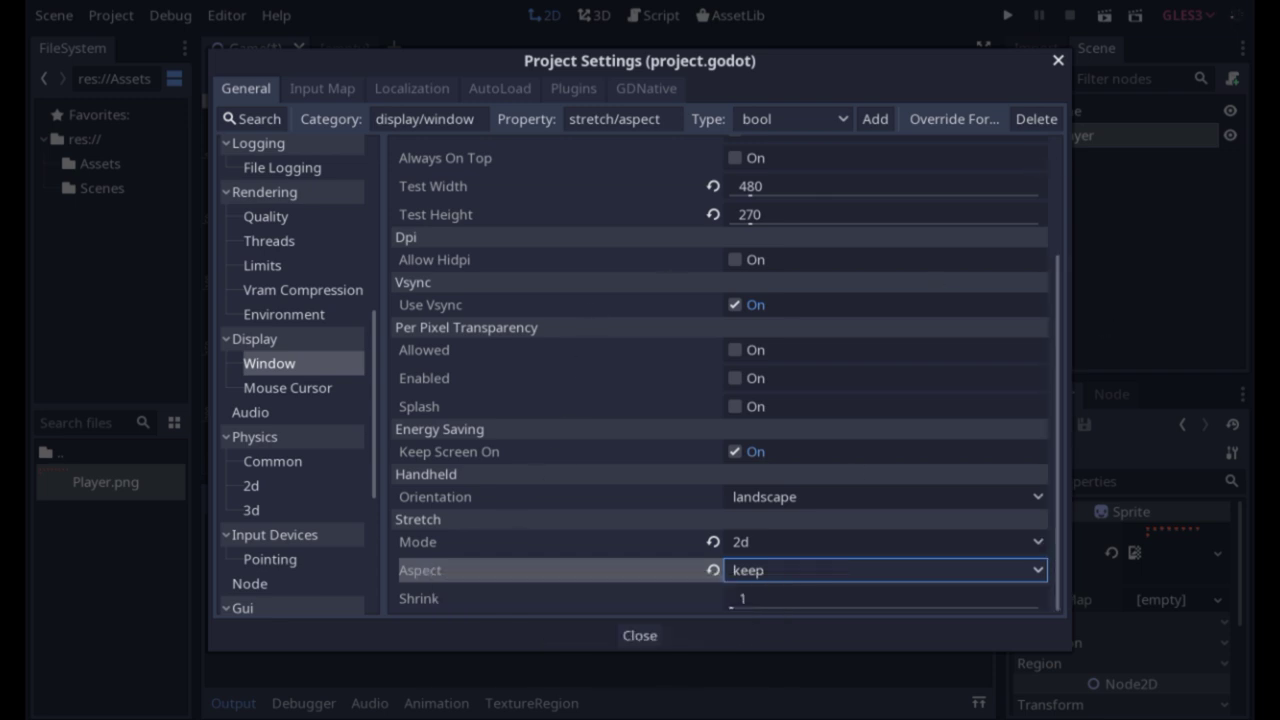
left_click(638, 636)
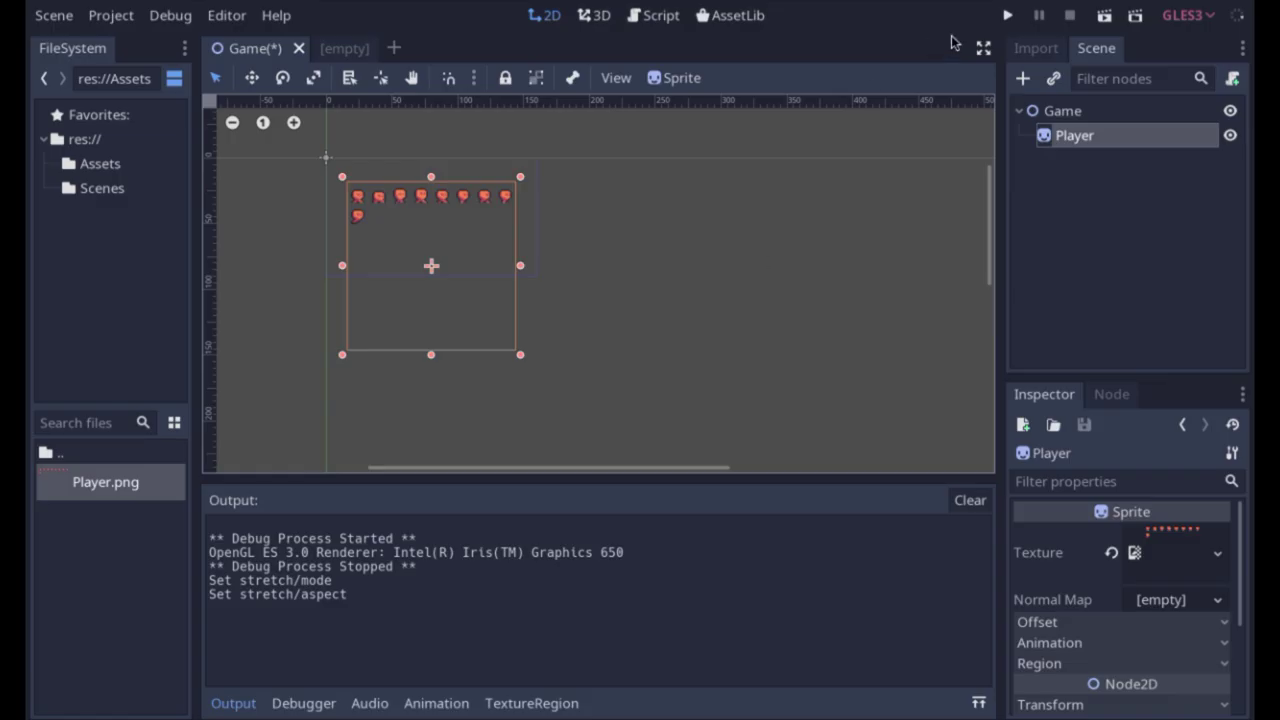
left_click(1008, 16)
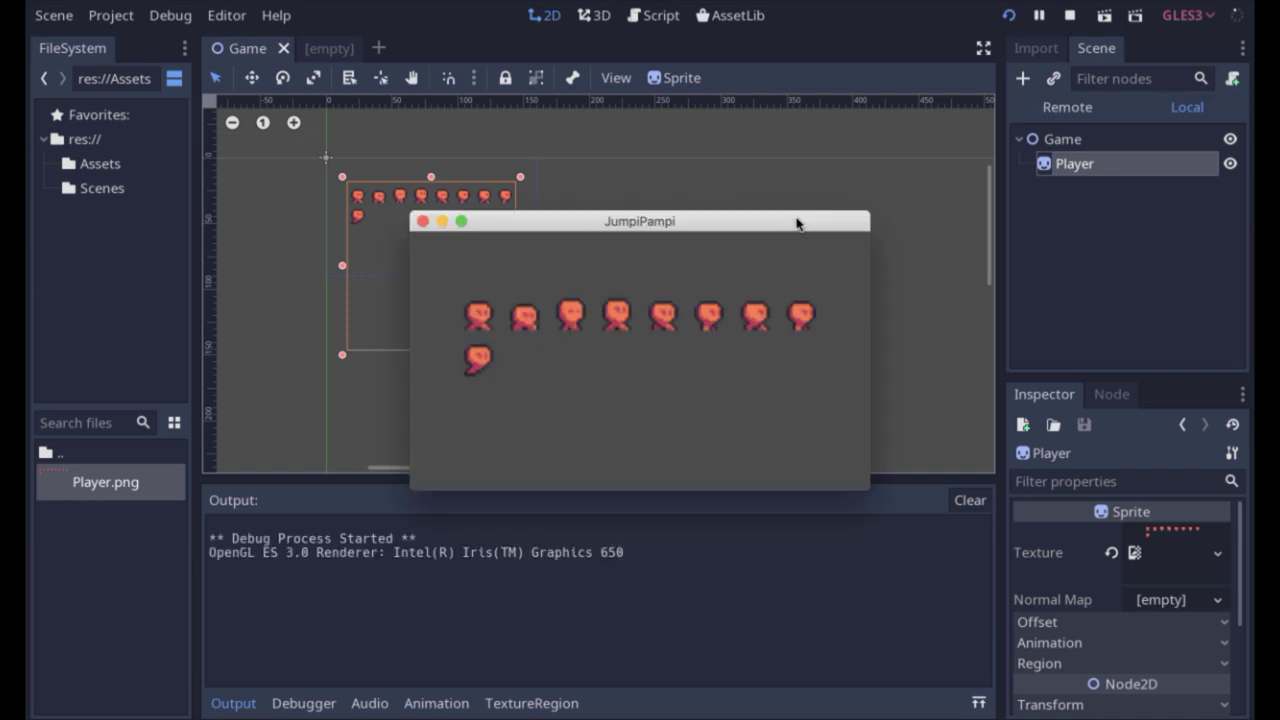
left_click_drag(797, 222, 792, 221)
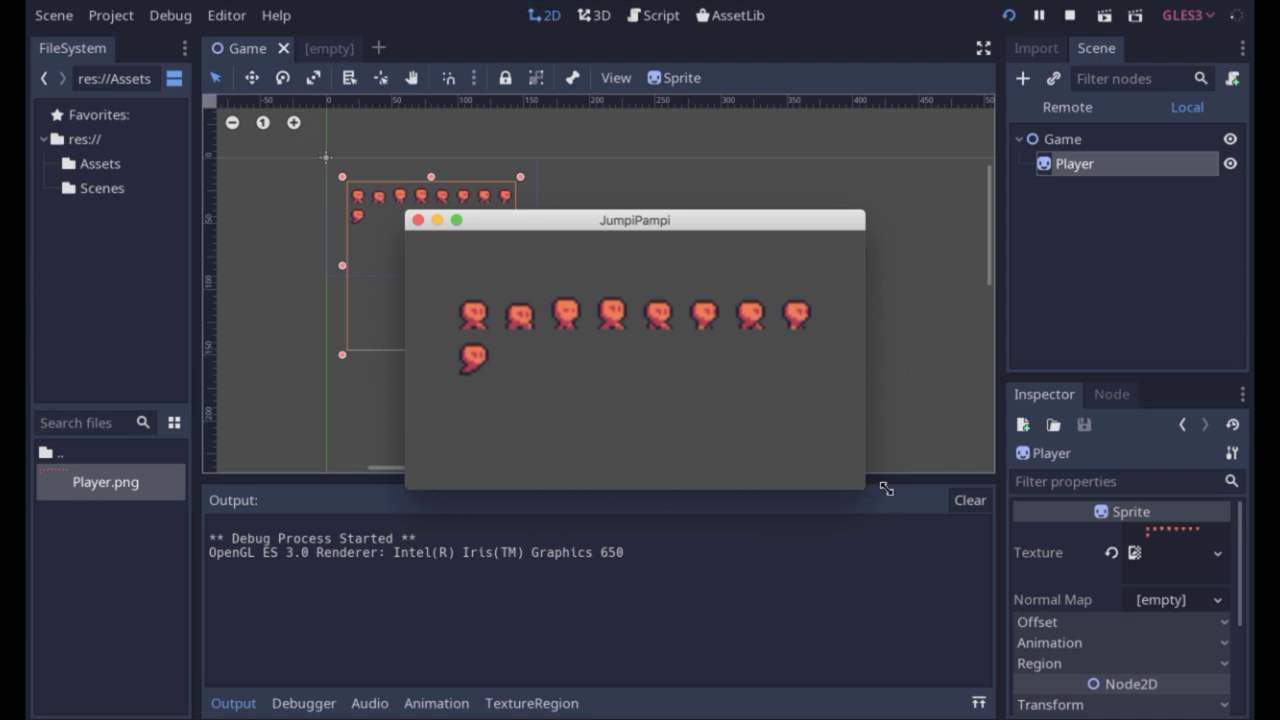
mouse_move(865, 490)
left_mouse_down()
mouse_move(1066, 560)
mouse_move(793, 459)
mouse_move(773, 369)
mouse_move(800, 593)
mouse_move(824, 467)
mouse_move(793, 614)
mouse_move(733, 479)
mouse_move(805, 536)
left_mouse_up()
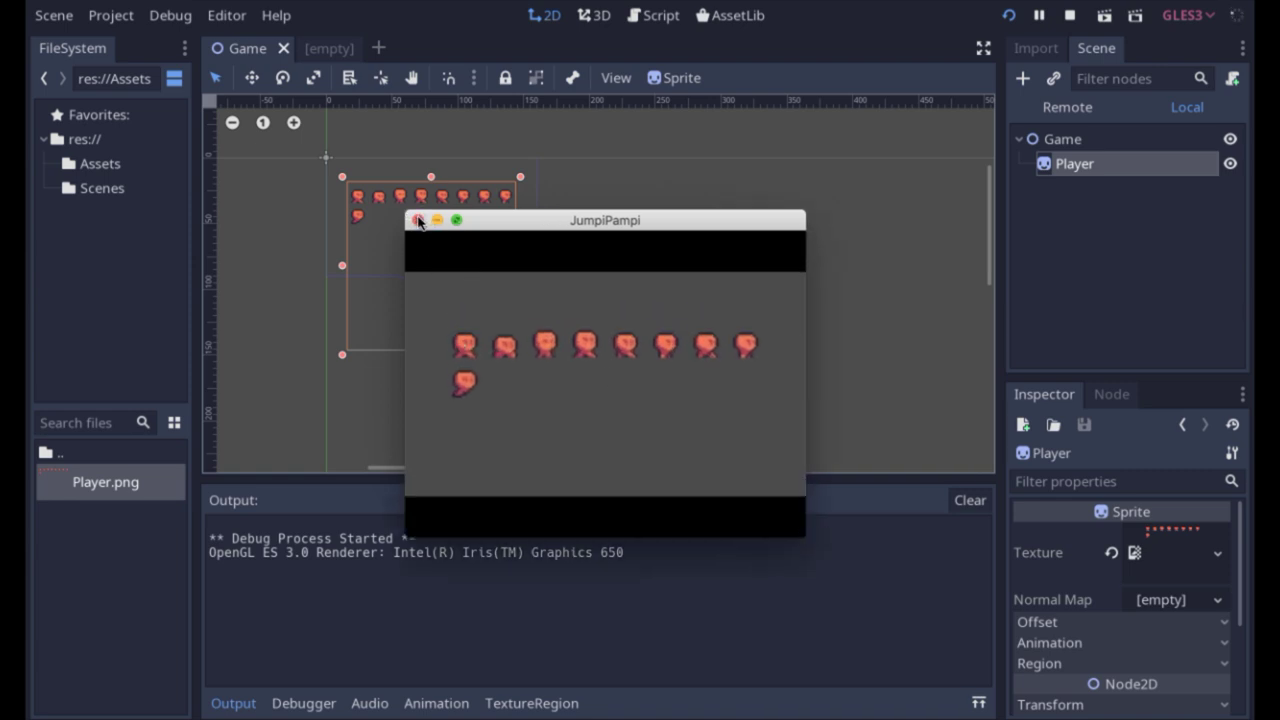
Step: Zoom in on the Player sprite's blurry edges, deselect it, and select Player.png in FileSystem
left_click(418, 222)
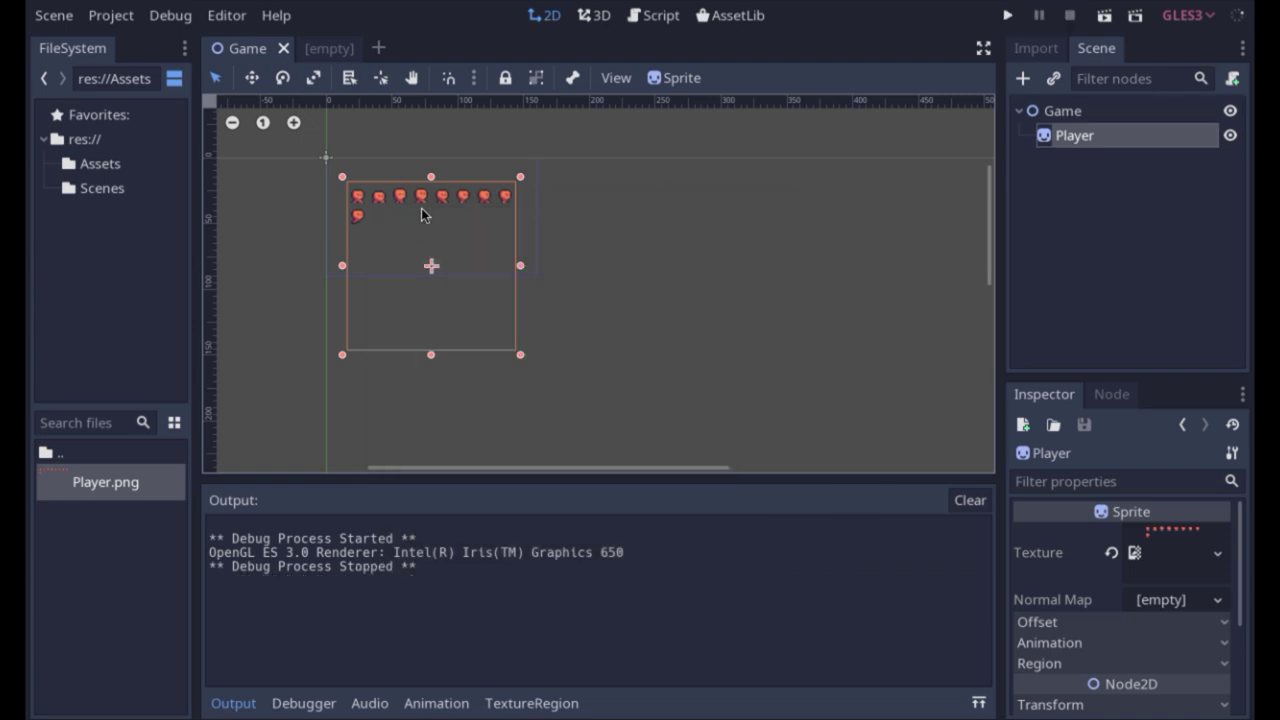
scroll(421, 208, "up", 5)
scroll(421, 208, "up", 1)
scroll(421, 208, "up", 6)
scroll(421, 208, "up", 3)
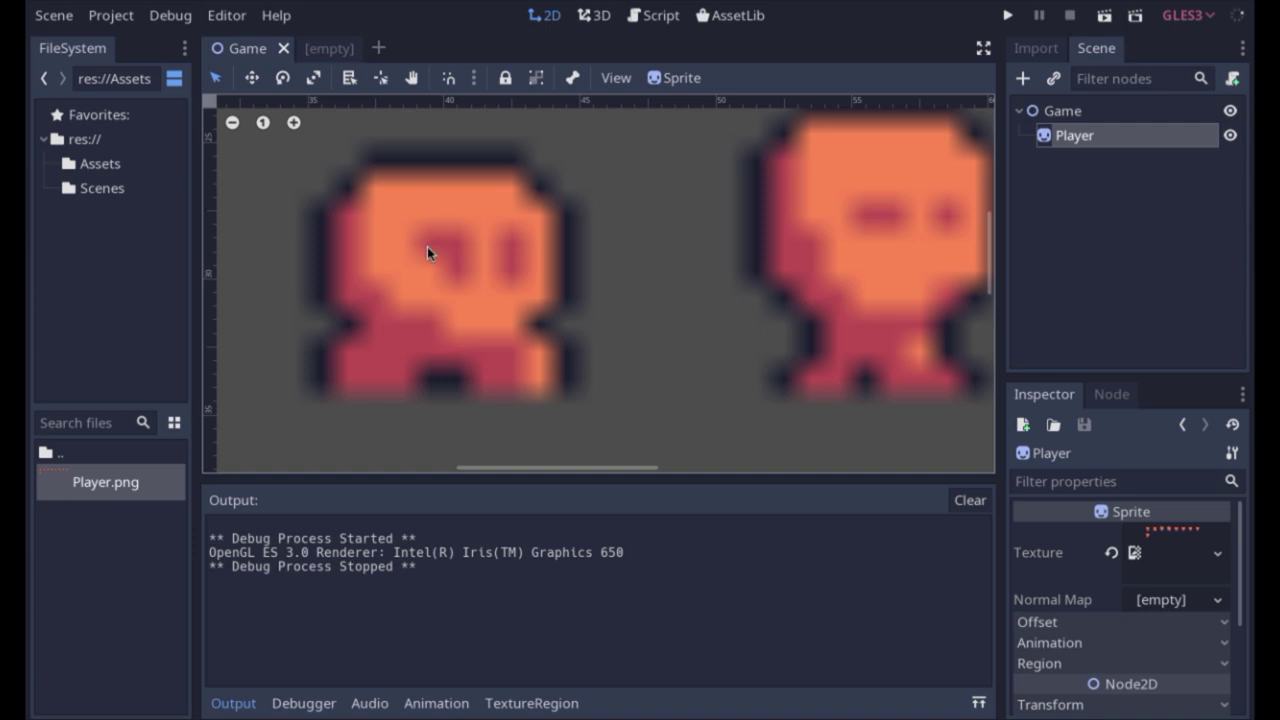
scroll(427, 246, "down", 6)
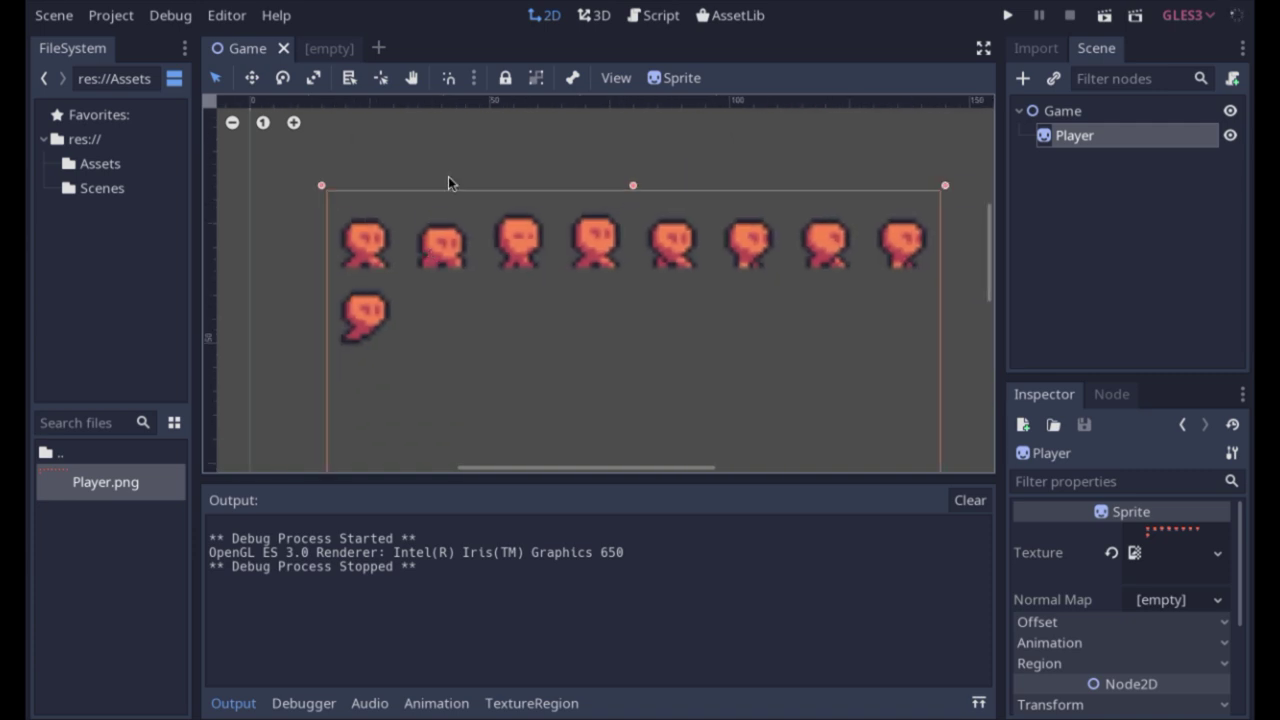
scroll(449, 240, "up", 10)
scroll(449, 240, "up", 5)
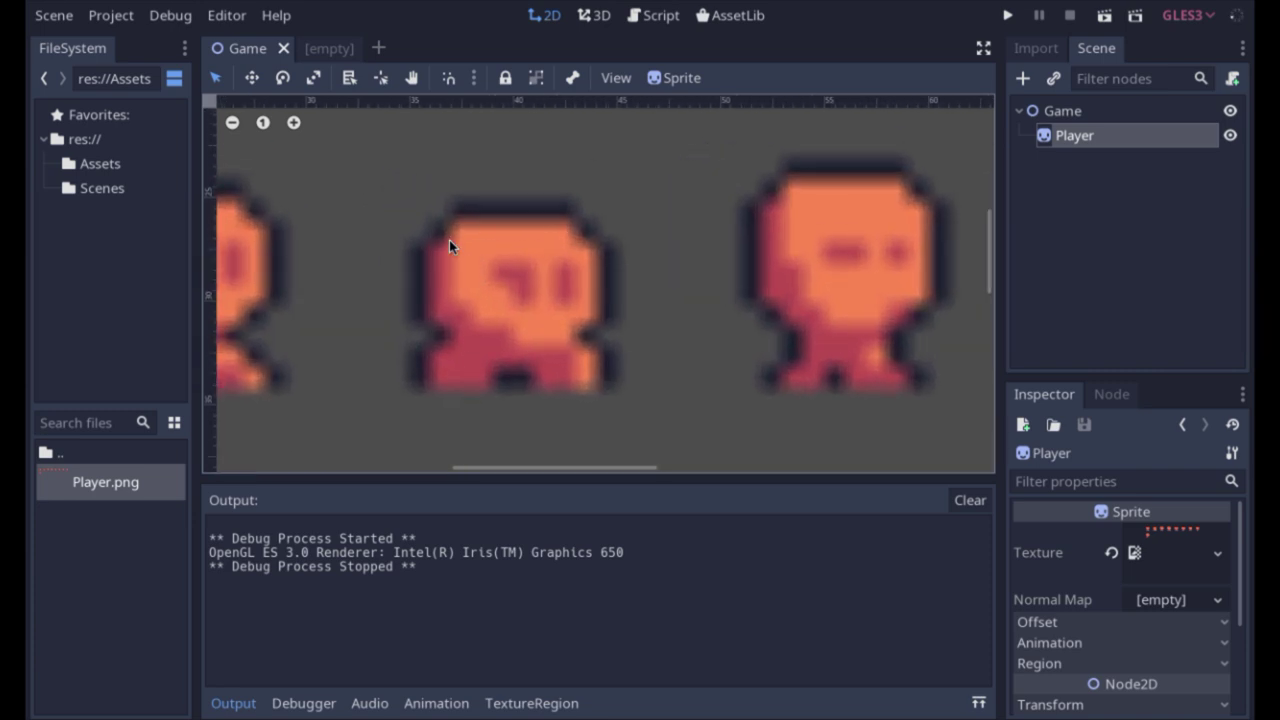
scroll(449, 240, "up", 1)
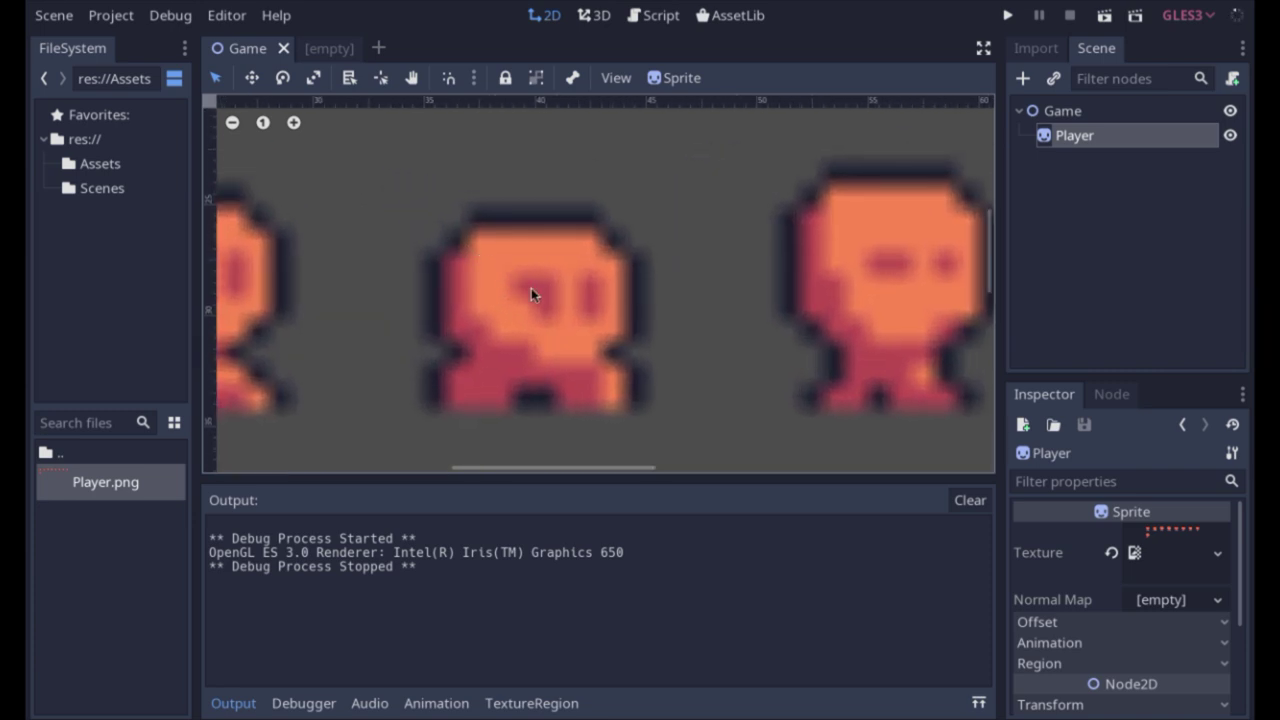
scroll(531, 288, "down", 5)
scroll(531, 288, "down", 3)
left_click(541, 225)
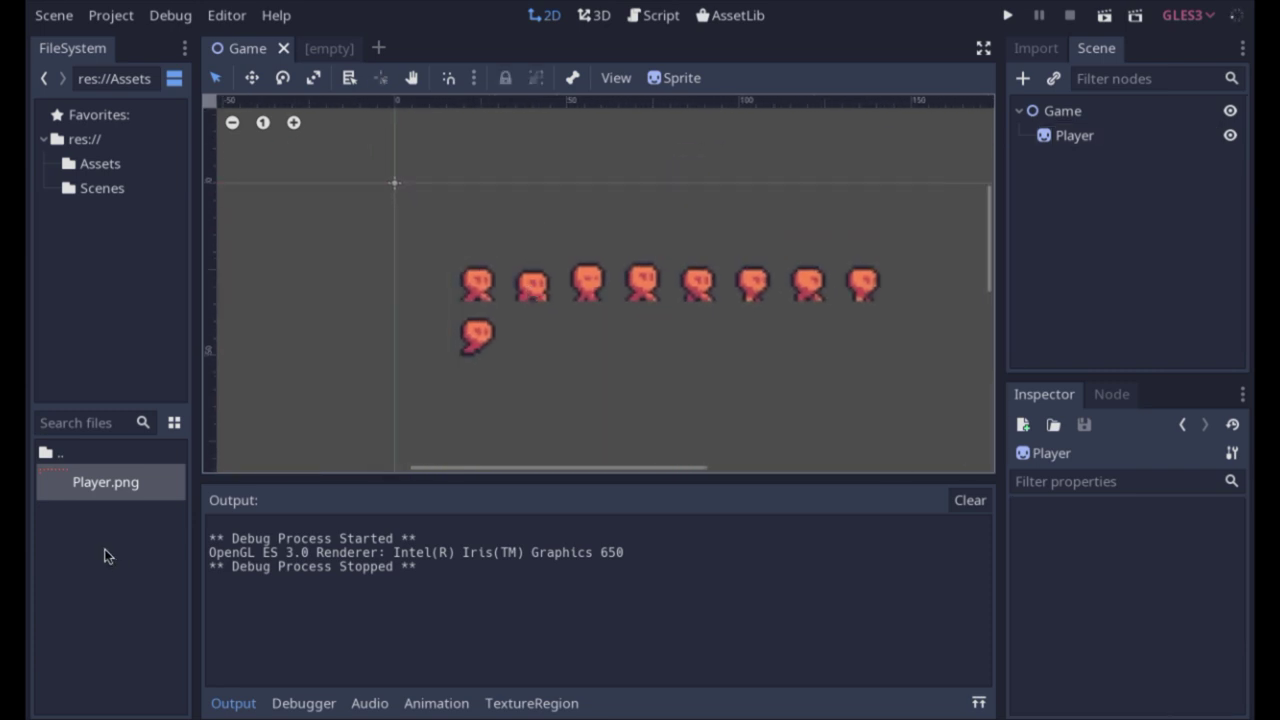
left_click(85, 484)
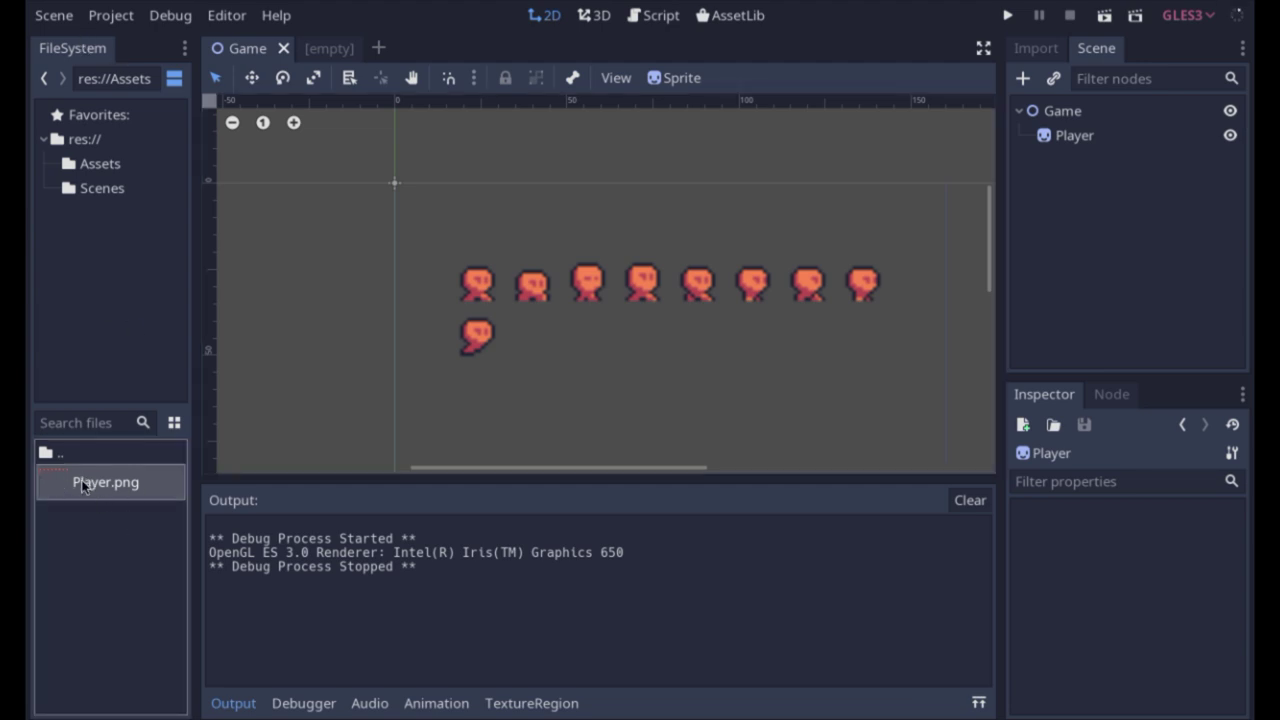
Step: Reimport Player.png as a Texture using the 2D Pixel import preset
left_click(1038, 48)
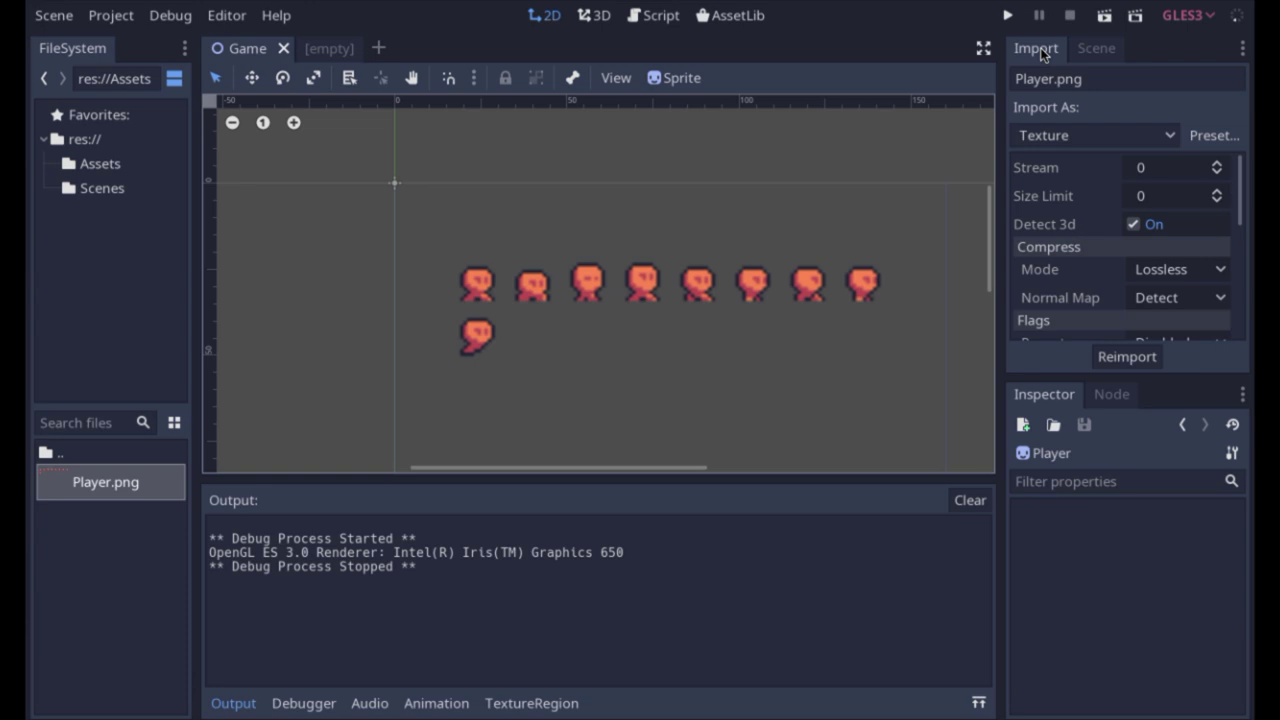
left_click(1168, 136)
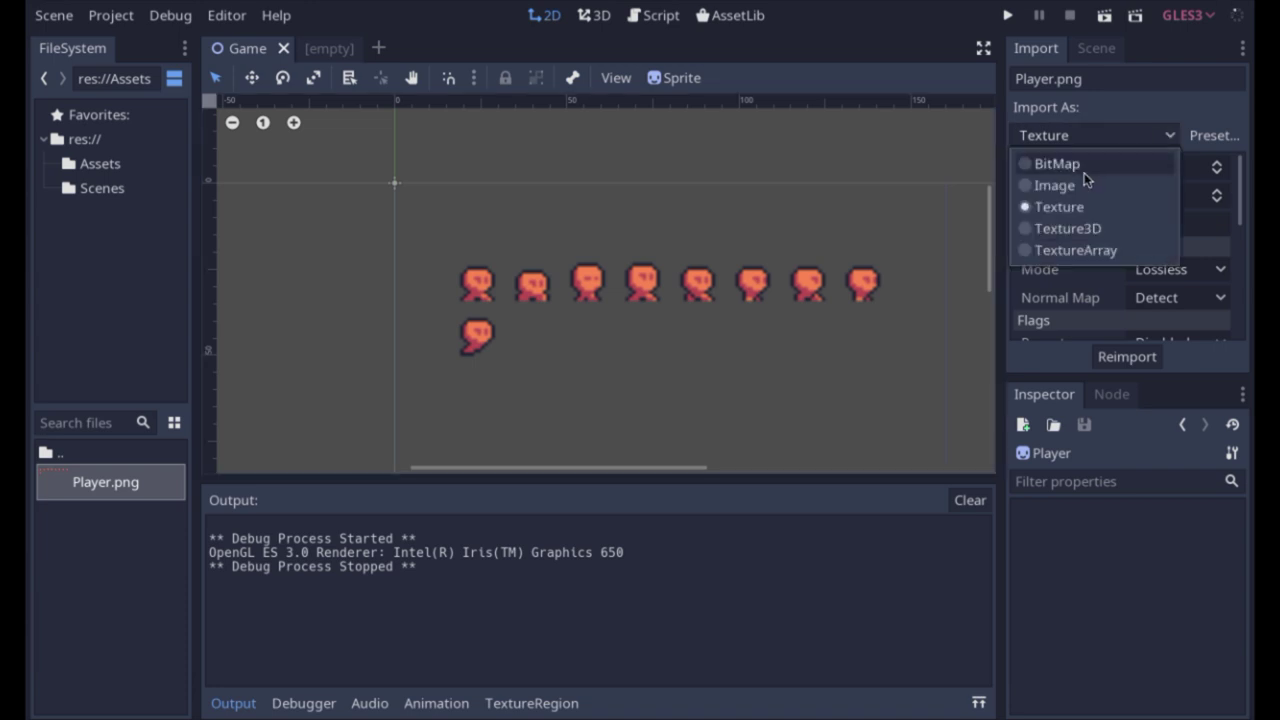
left_click(1174, 139)
left_click(1174, 139)
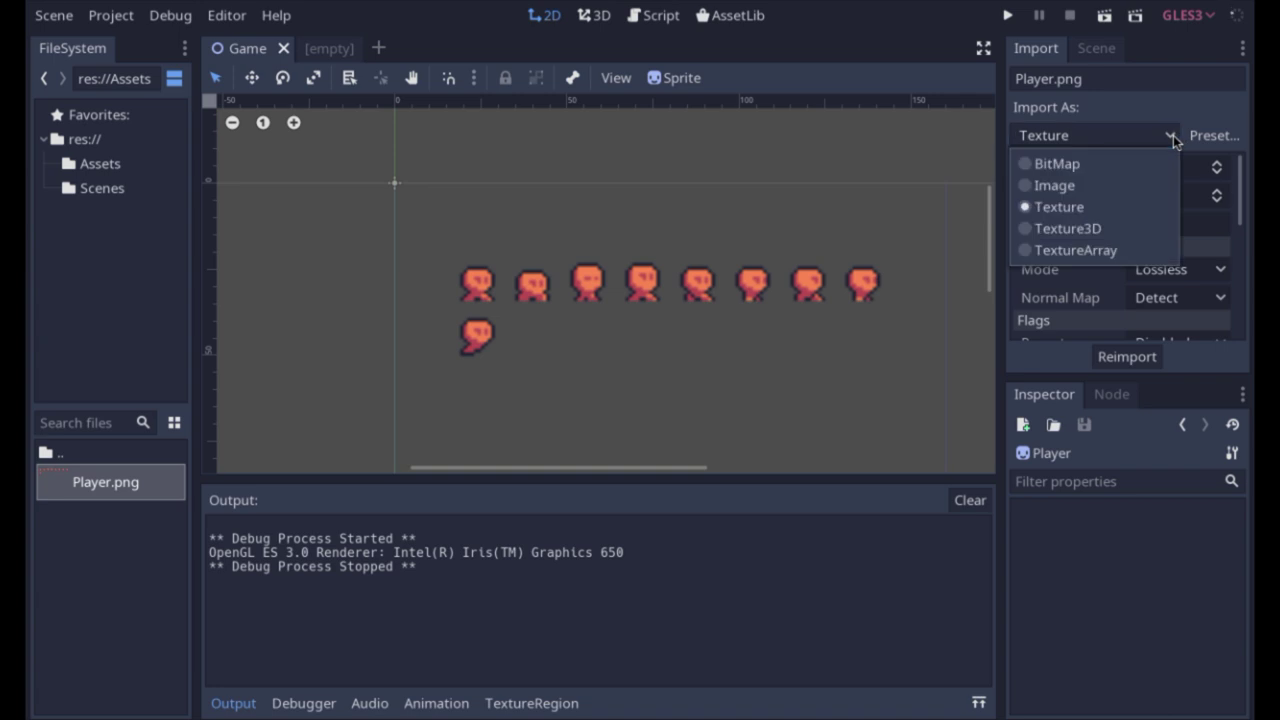
left_click(1174, 139)
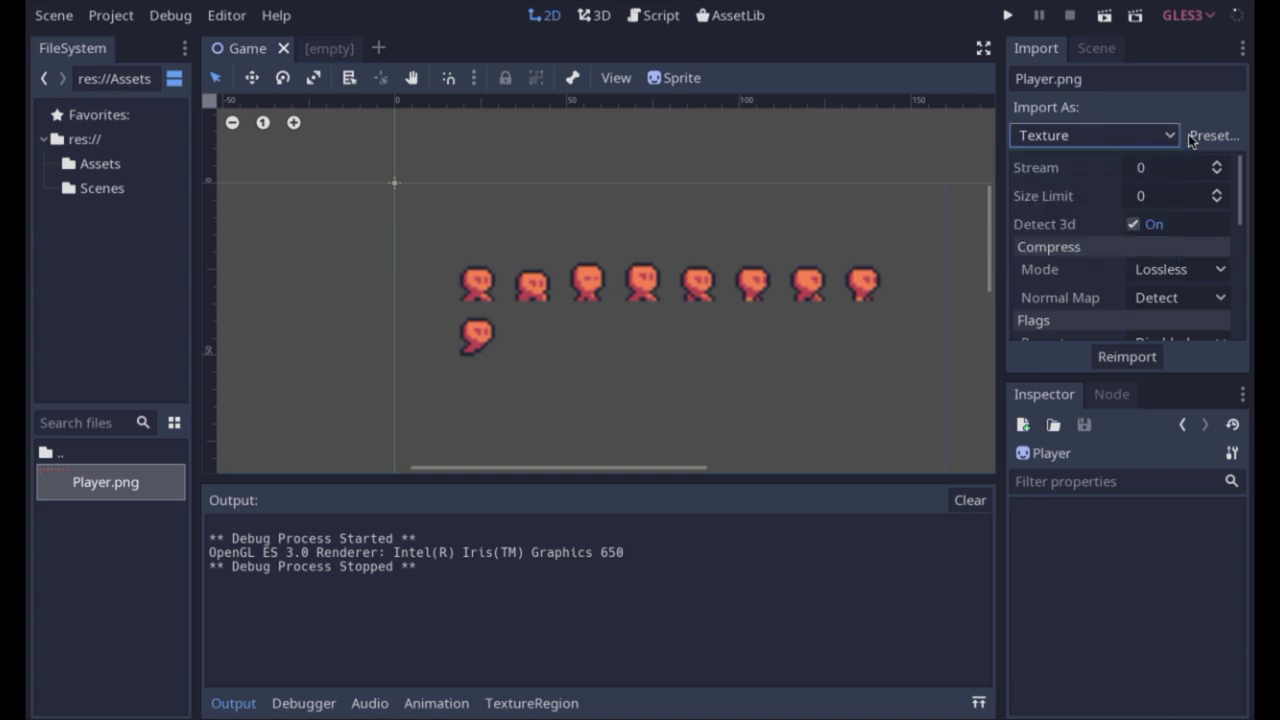
left_click(1212, 139)
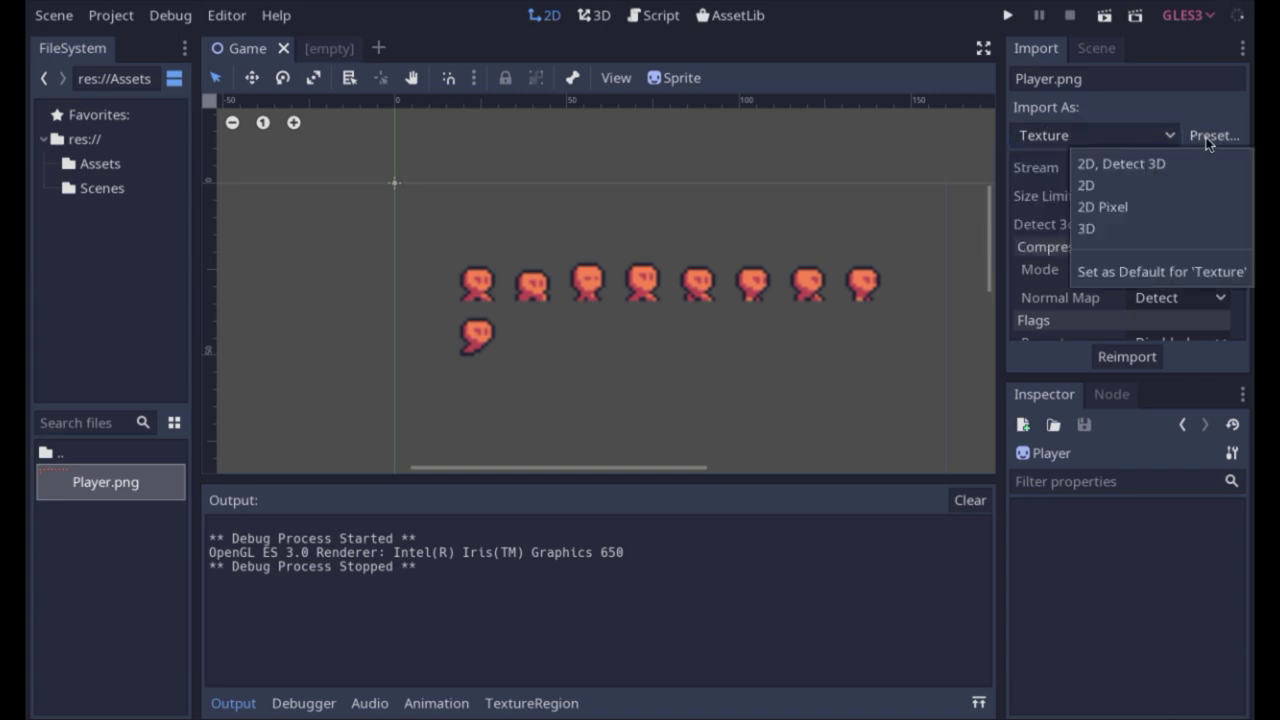
left_click(1124, 211)
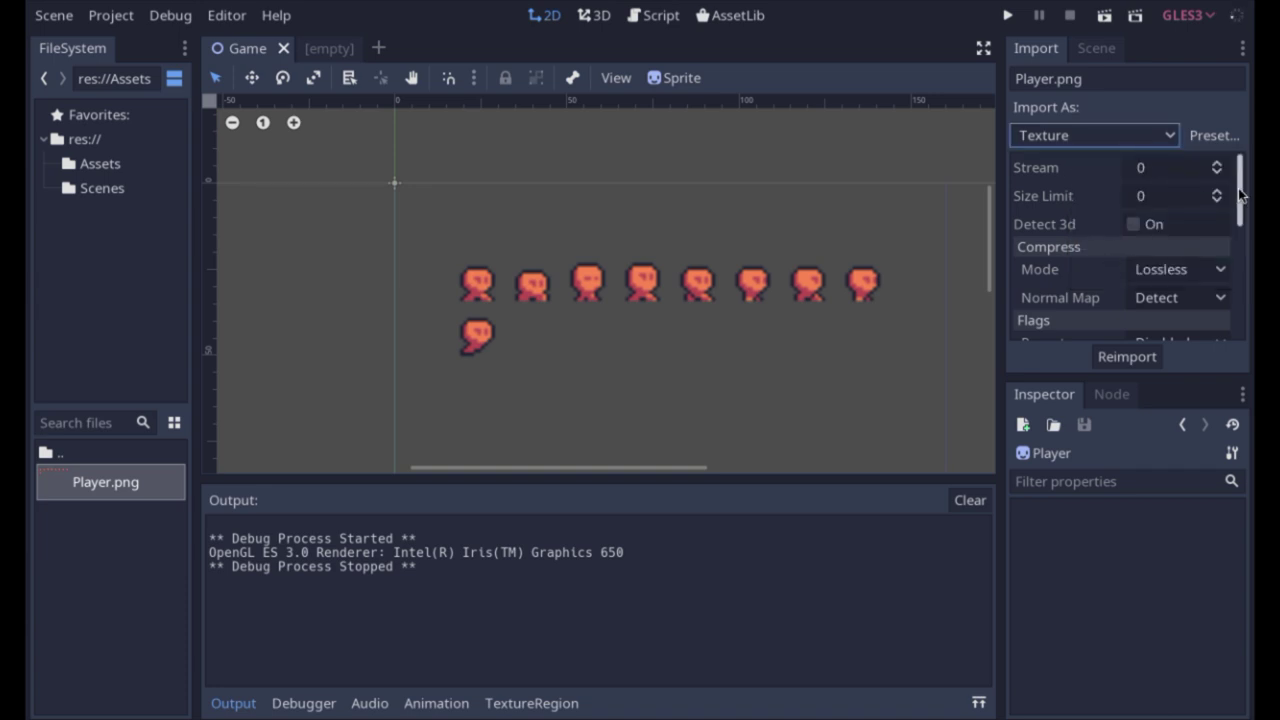
left_click_drag(1240, 193, 1240, 320)
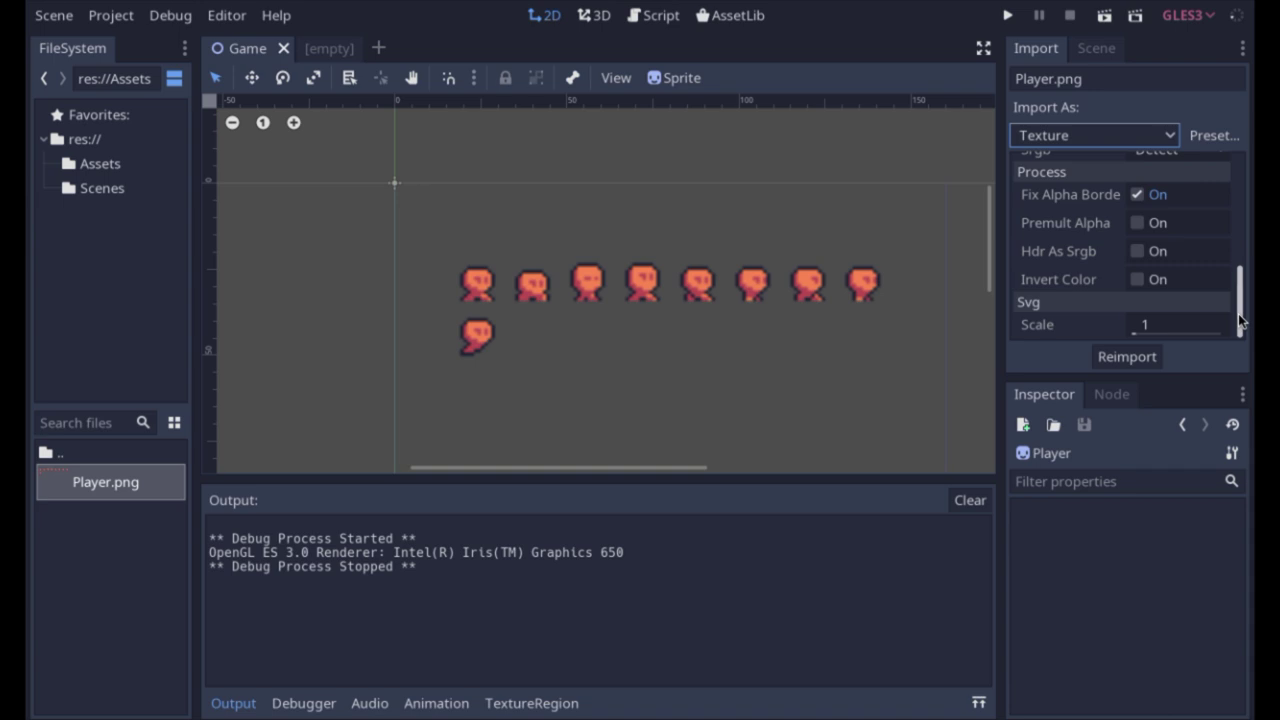
left_click(1131, 366)
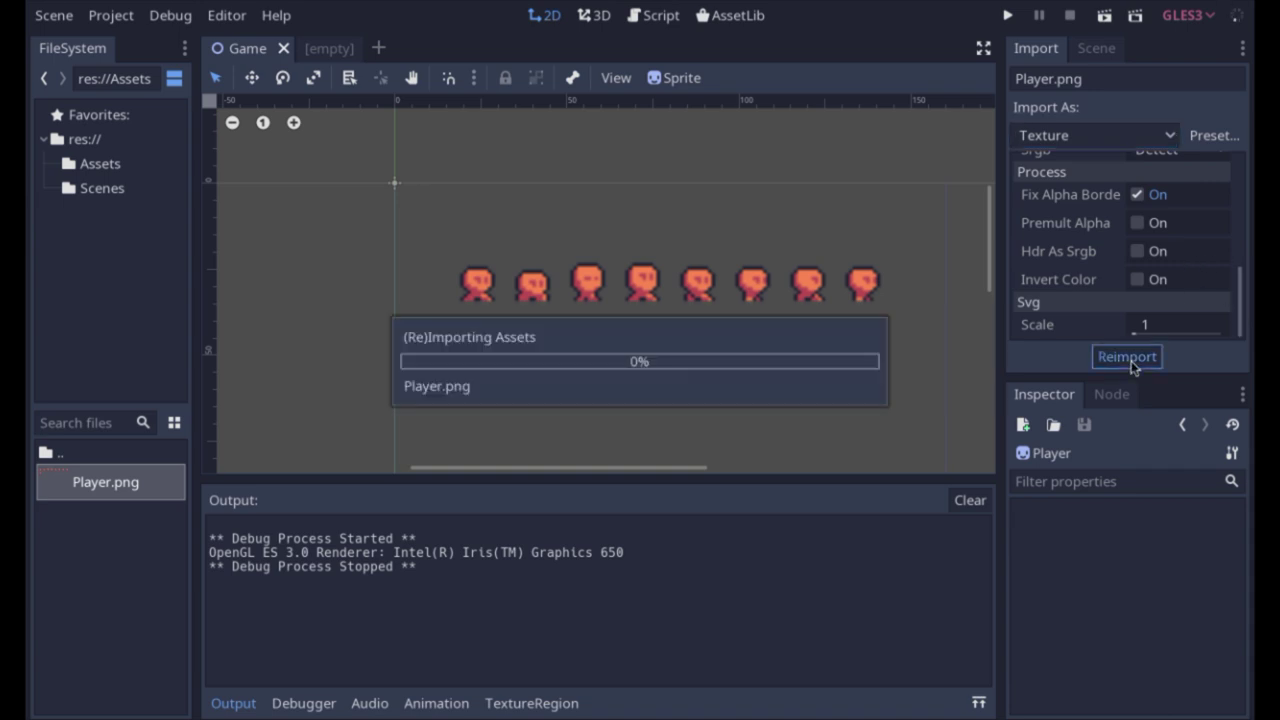
Step: Zoom into the now-crisp sprites, test-run the game, and close its window
scroll(597, 288, "up", 5)
scroll(597, 288, "up", 3)
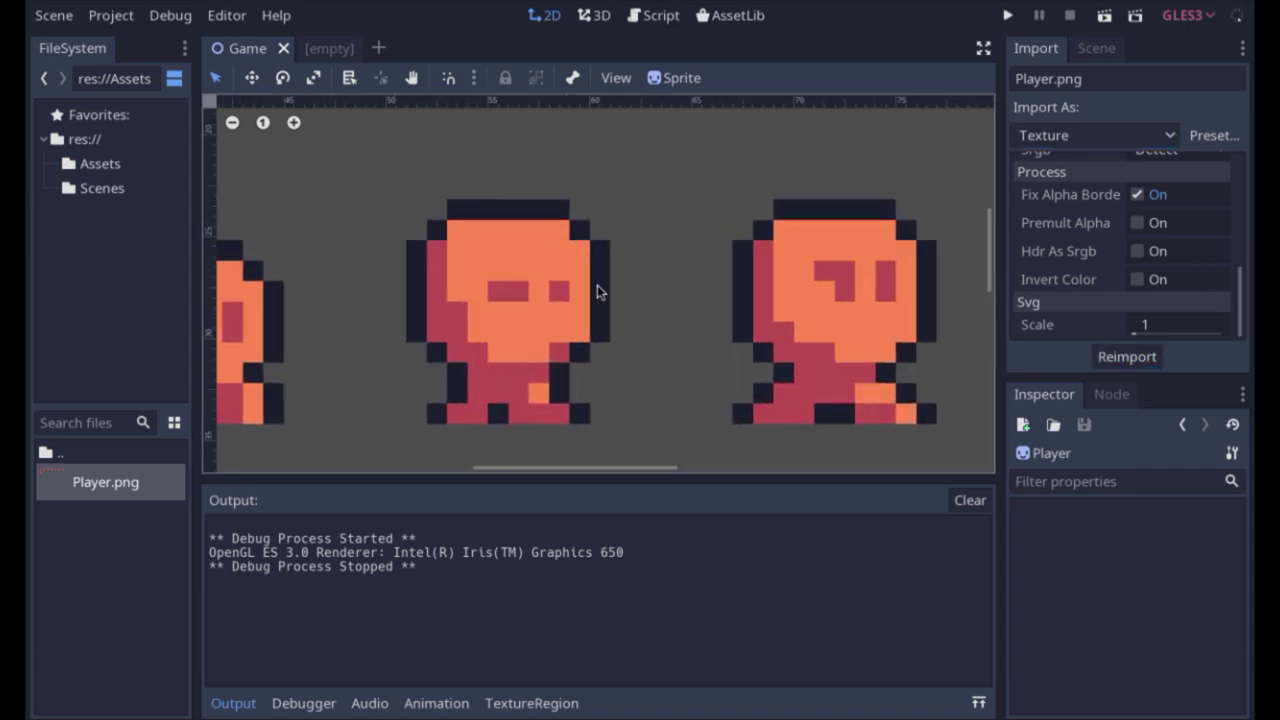
scroll(597, 291, "up", 4)
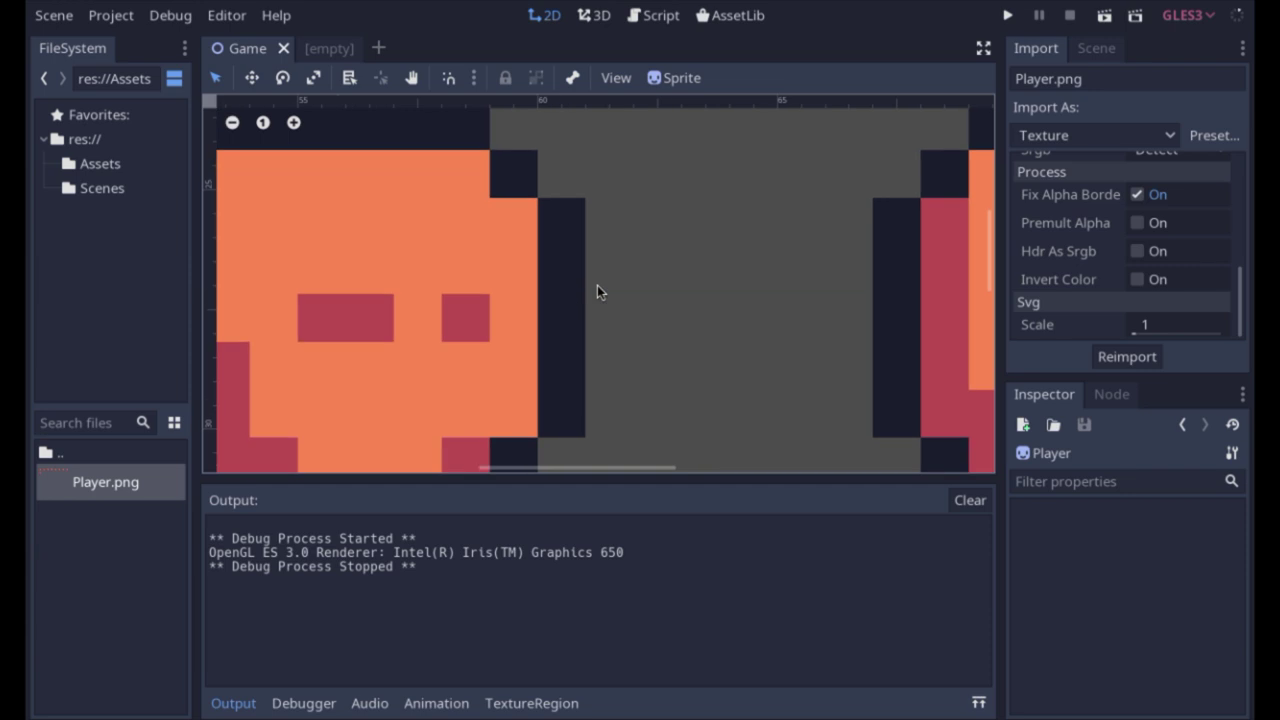
scroll(596, 288, "down", 10)
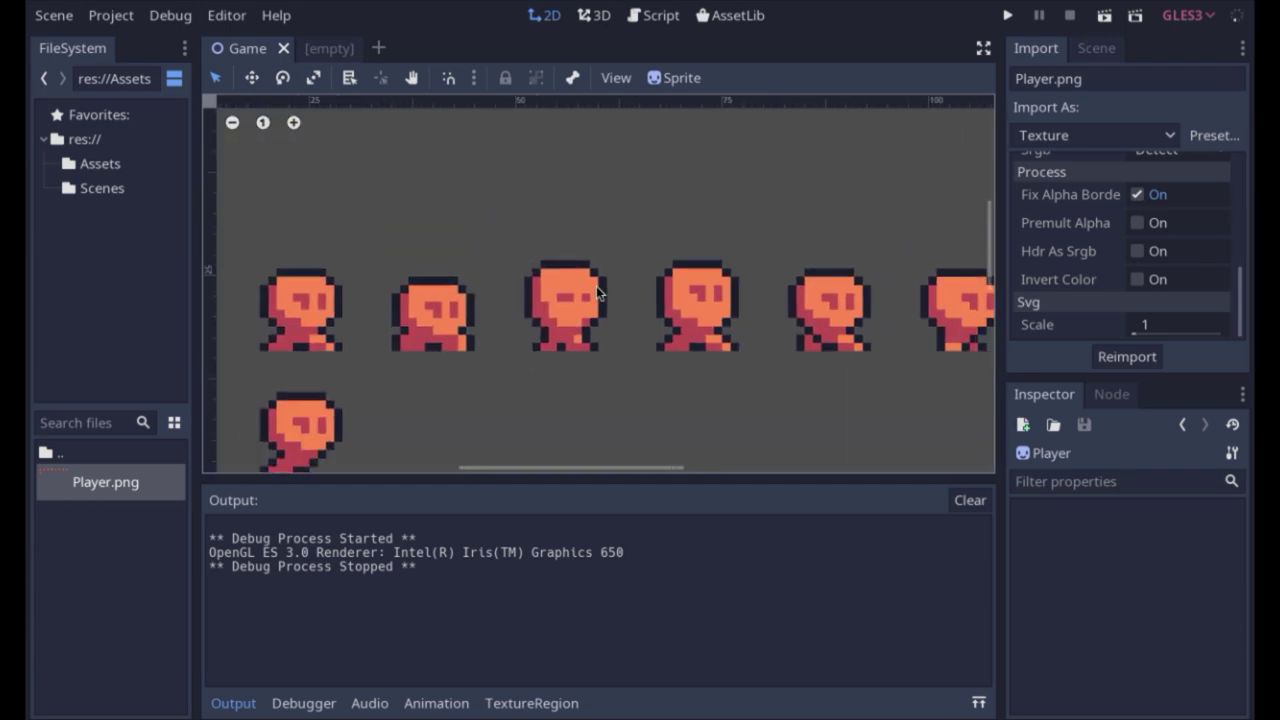
scroll(596, 288, "down", 4)
scroll(596, 286, "up", 1)
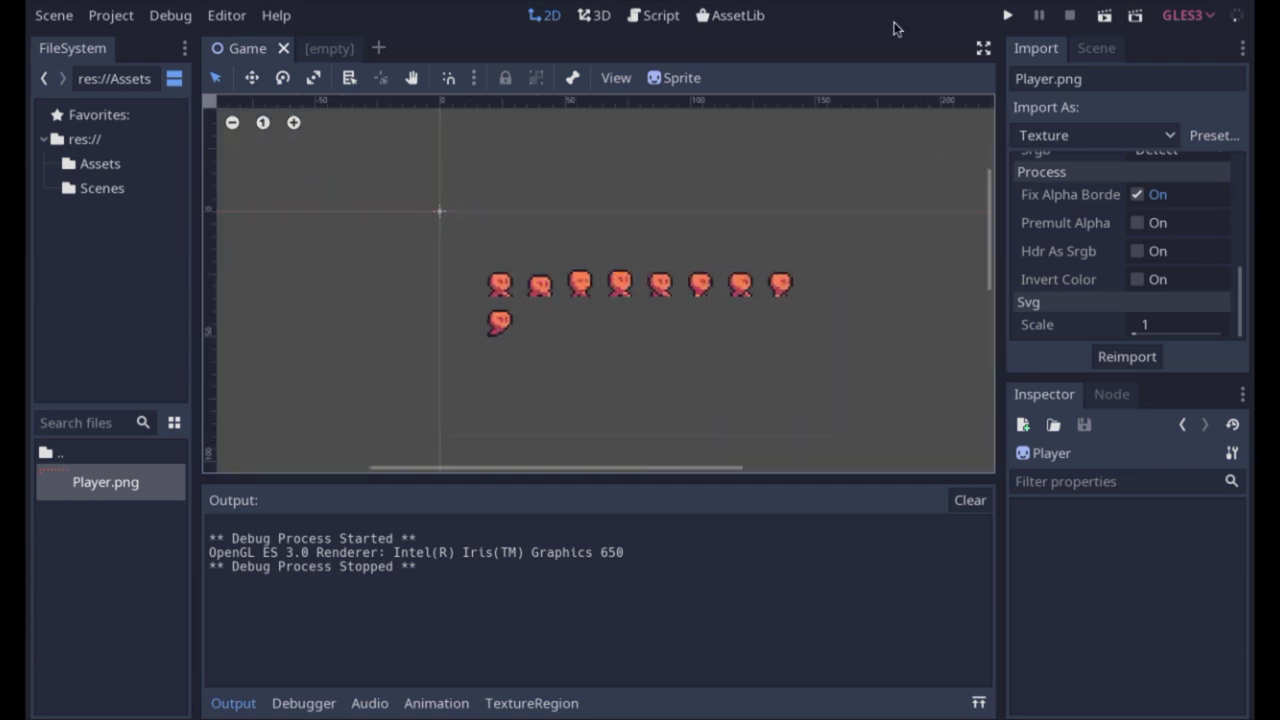
left_click(1007, 15)
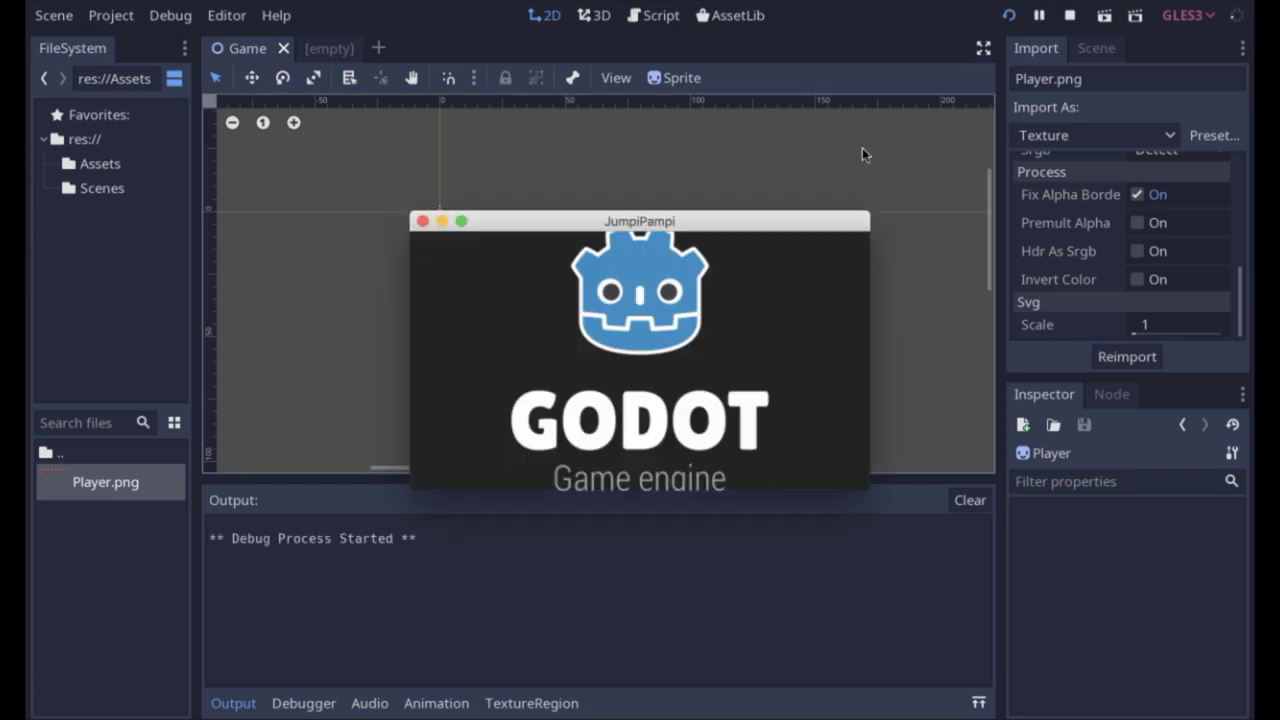
left_click(423, 221)
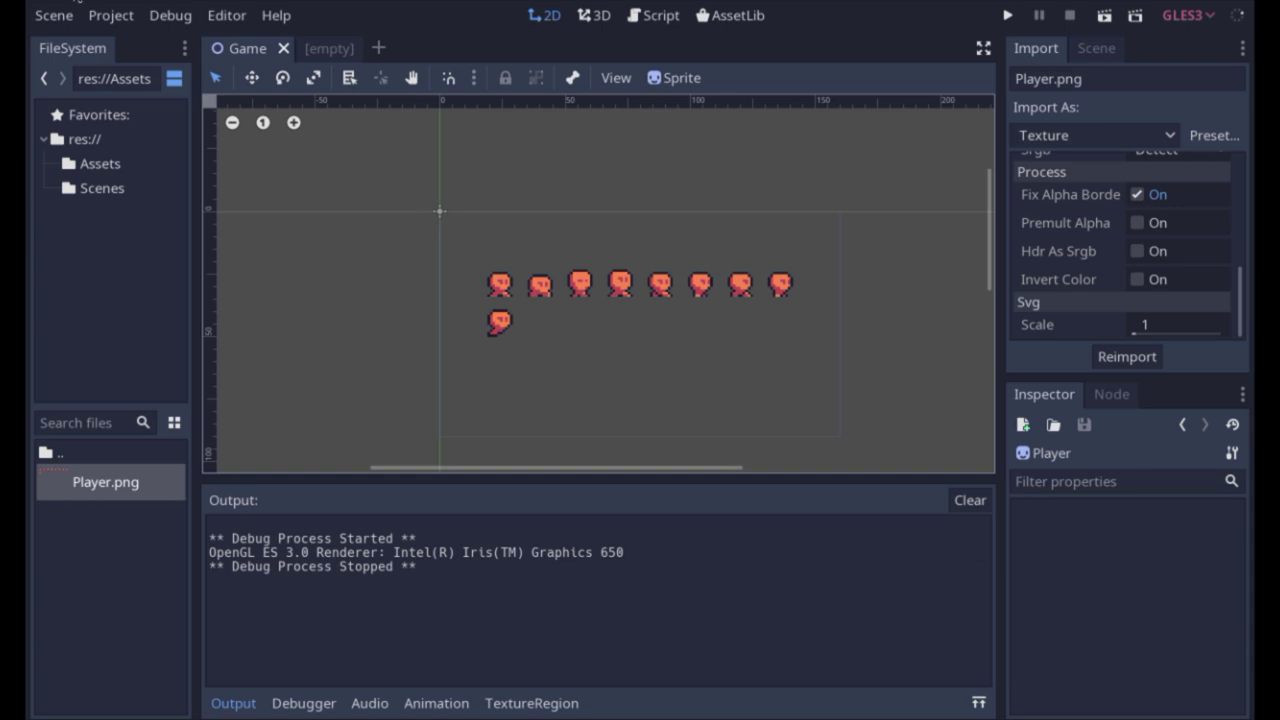
left_click(120, 18)
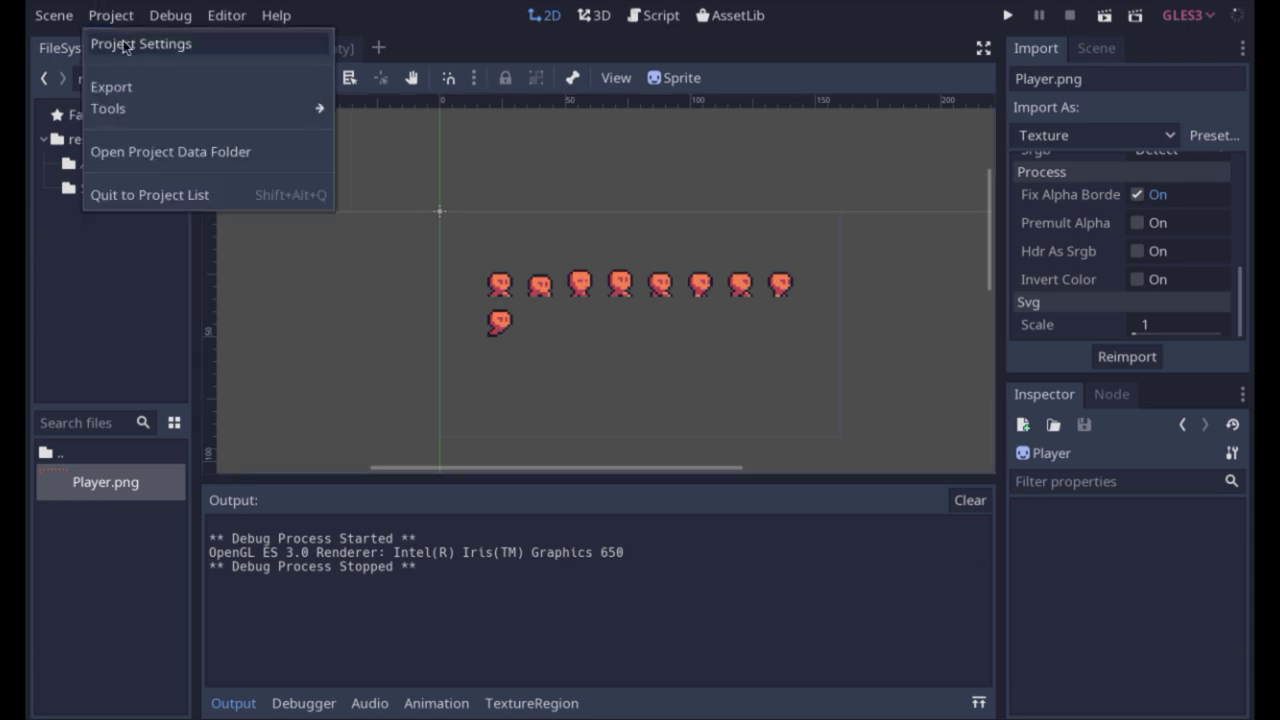
Step: Set the test window size to 960 by 540 and run the game at that size
left_click(126, 43)
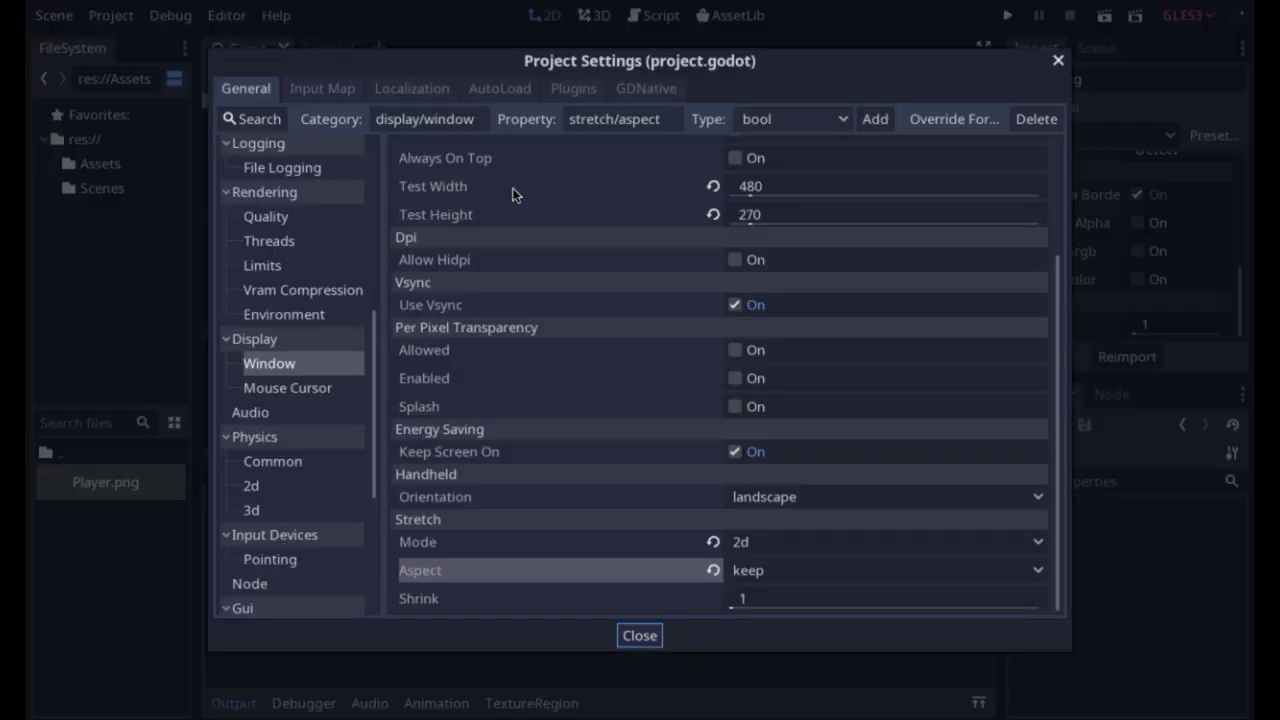
left_click(784, 191)
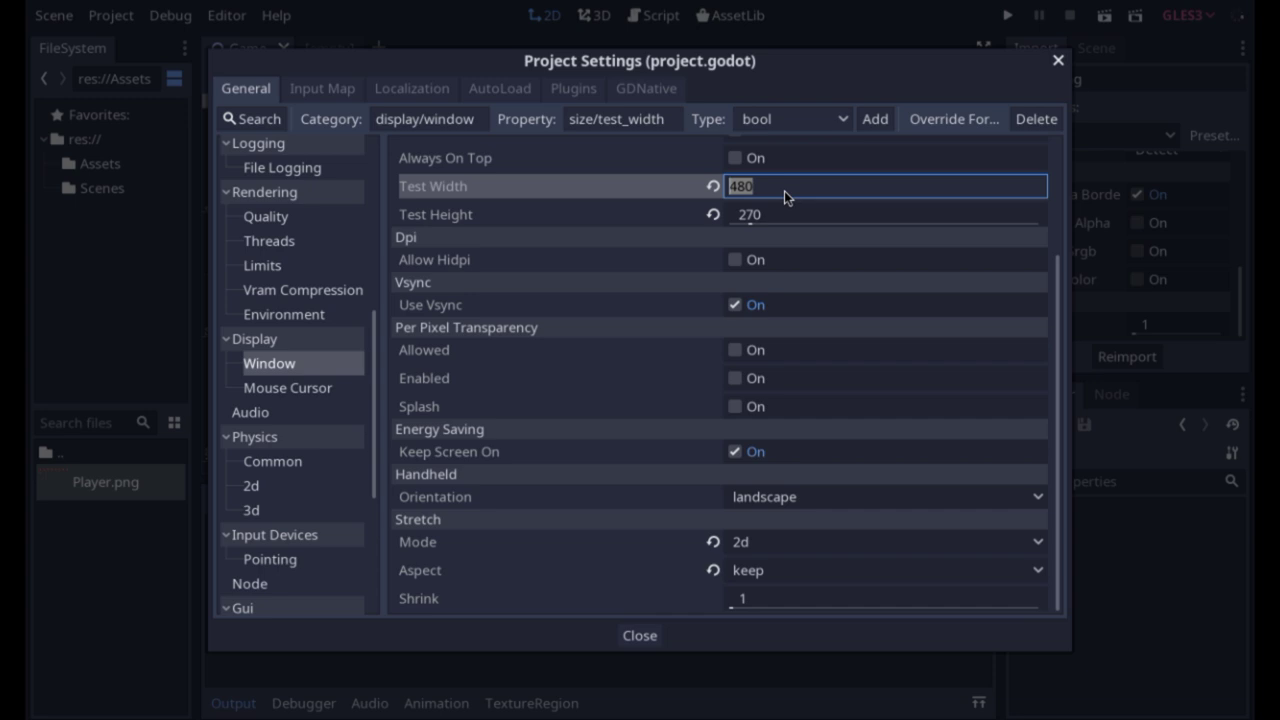
type("16")
type("0*6")
key("Return")
left_click(784, 216)
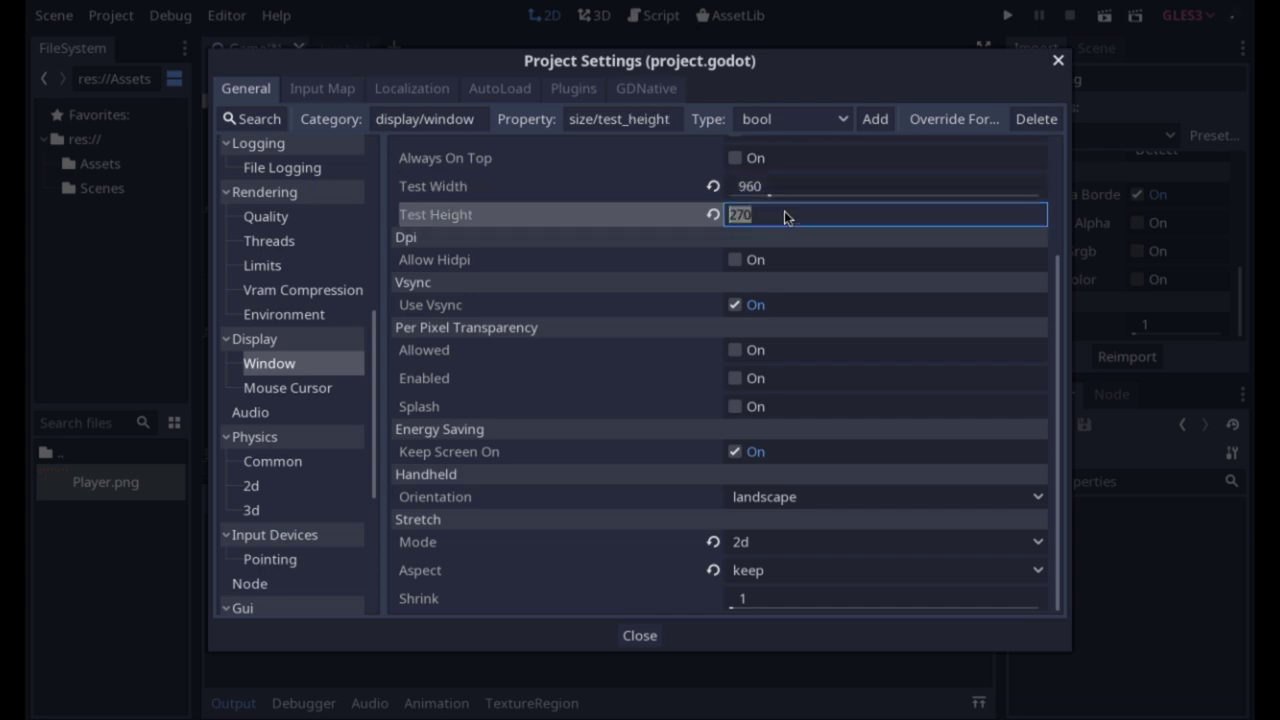
type("90")
type("6")
key("Return")
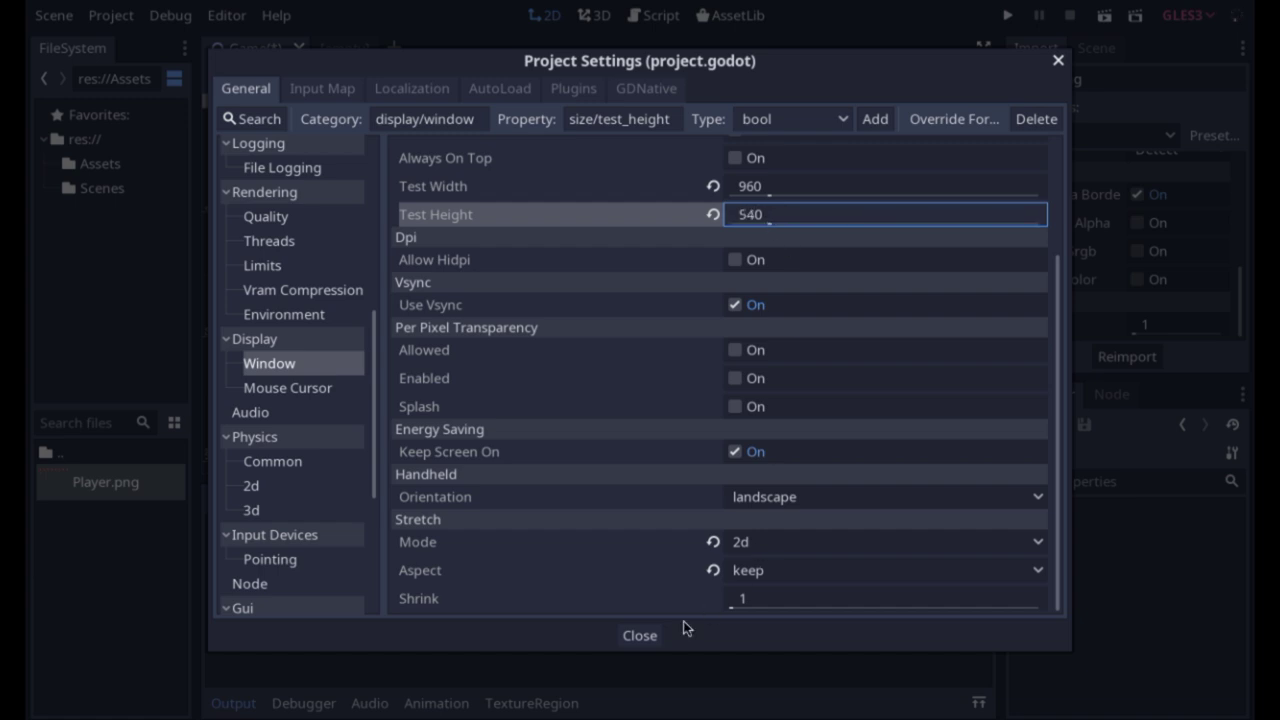
left_click(645, 635)
left_click(1008, 15)
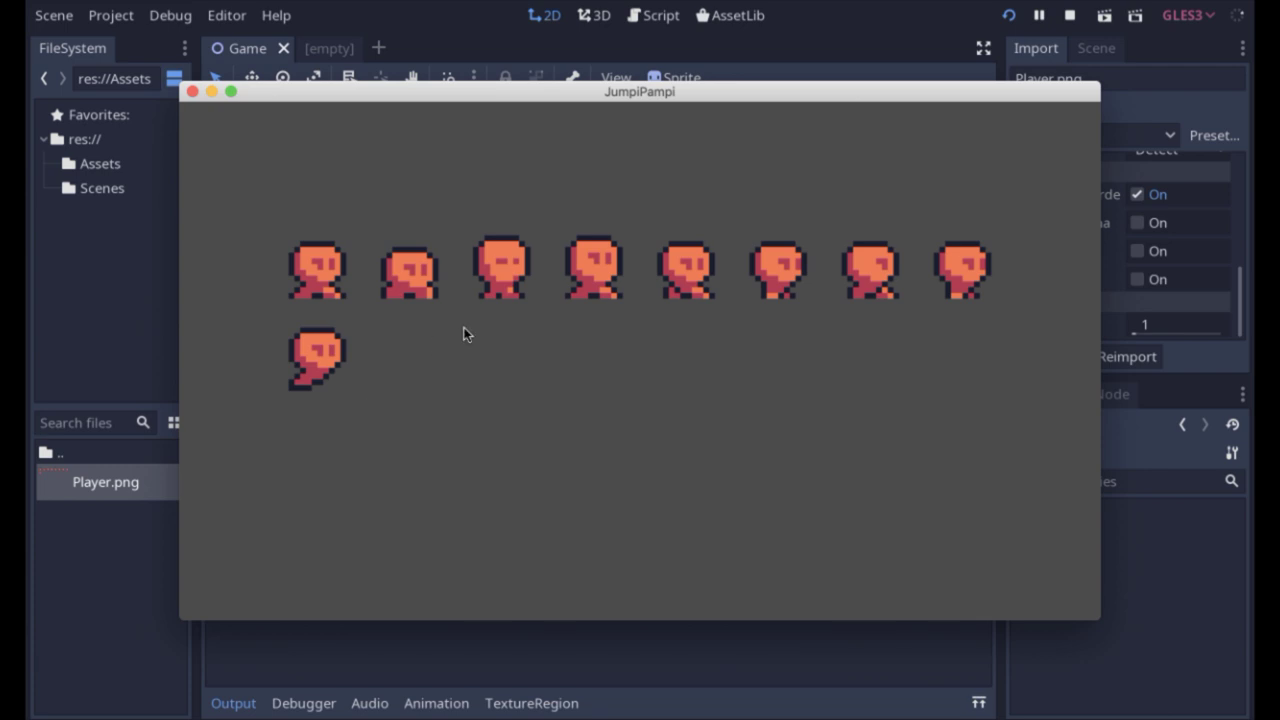
Step: Stop the running game after viewing the enlarged pixel sprites
key("super+q")
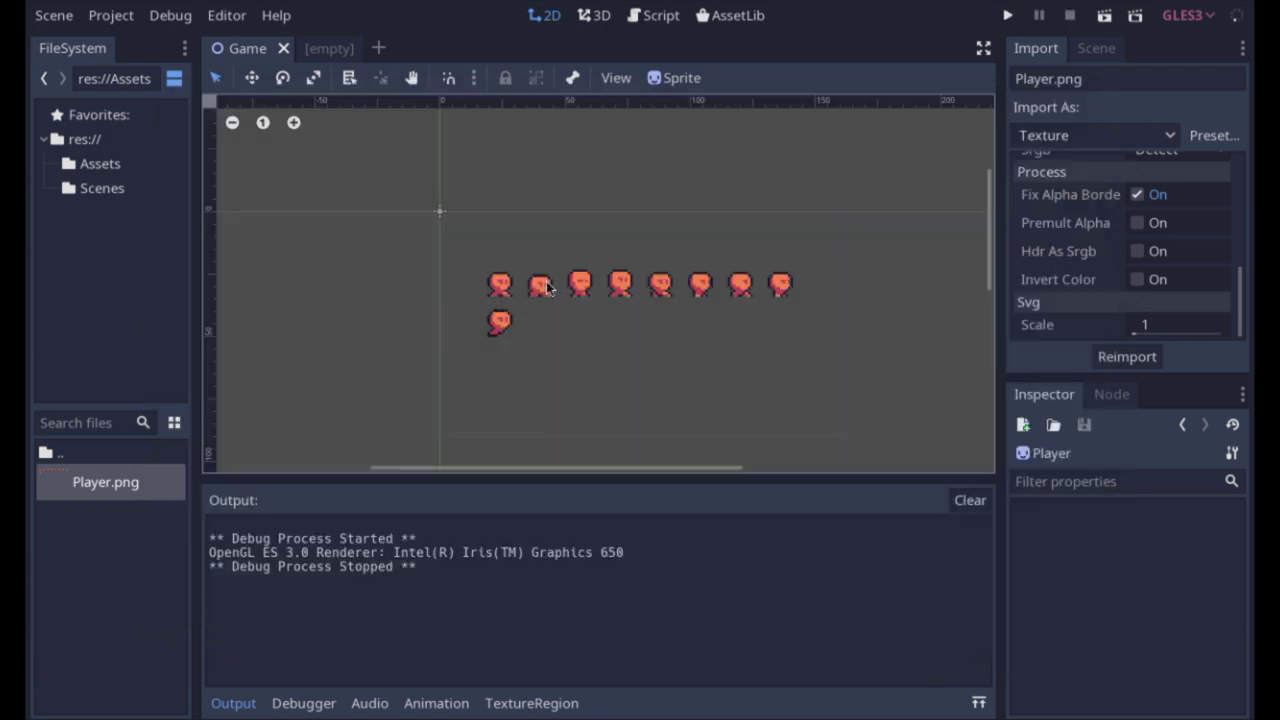
Step: Switch to the Scene tree and inspect the Player and Game nodes' Transform properties
left_click(1101, 55)
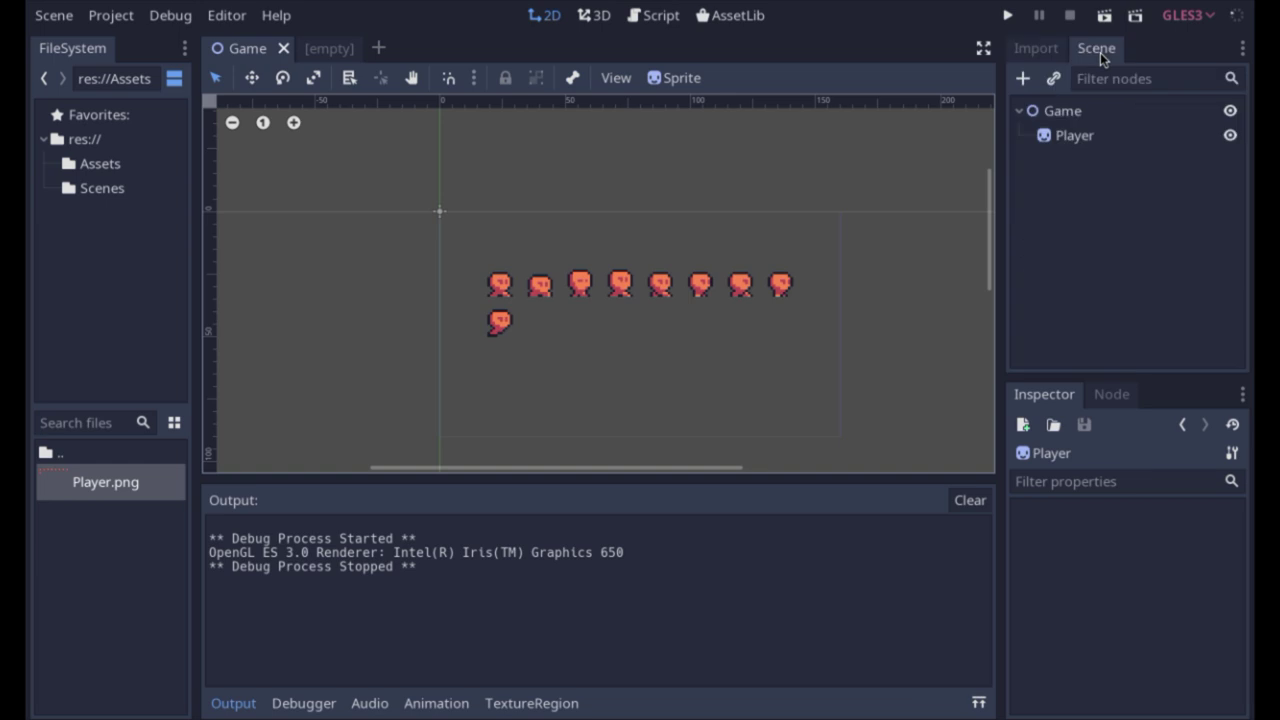
left_click(1088, 139)
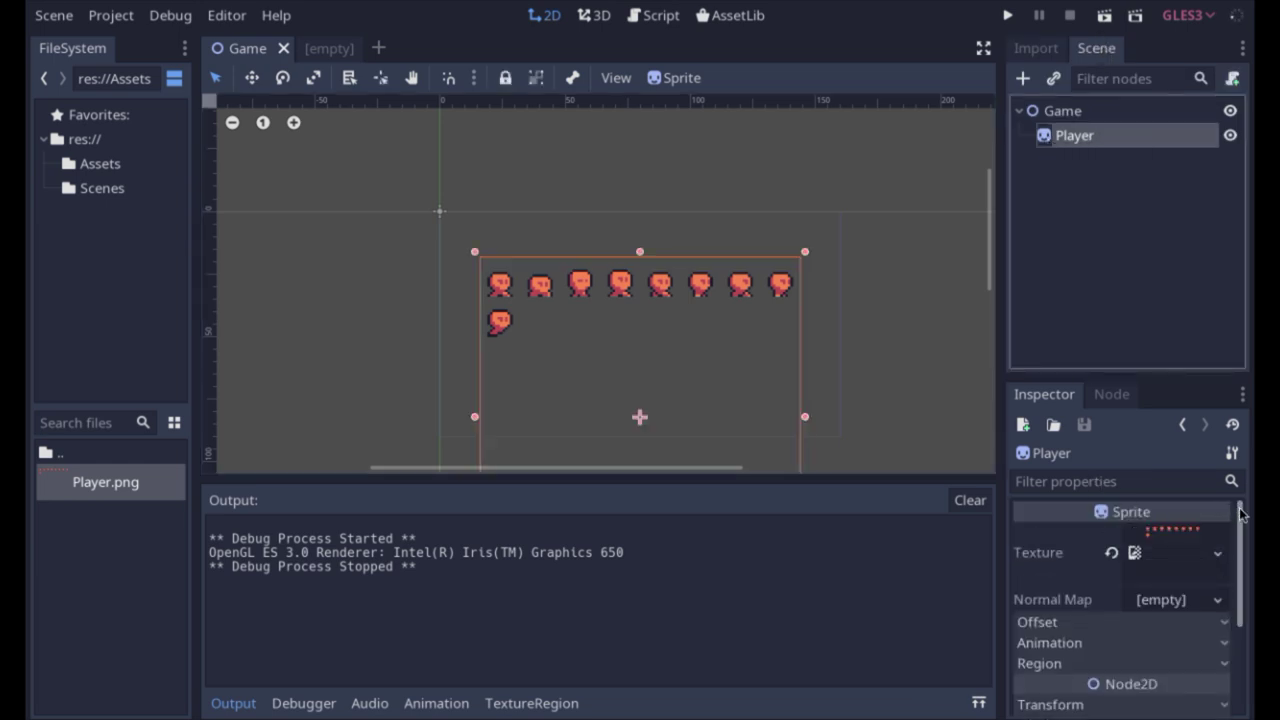
mouse_move(1240, 513)
left_mouse_down()
mouse_move(1241, 577)
mouse_move(1240, 515)
left_mouse_up()
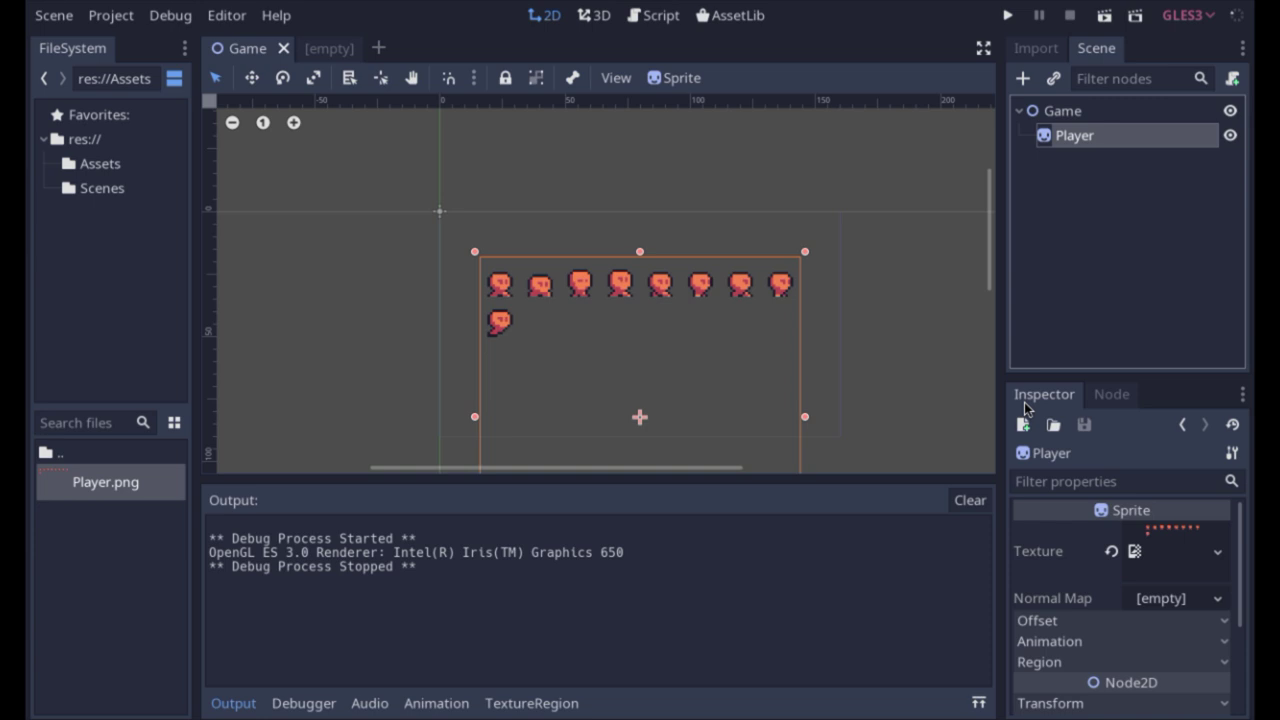
left_click(1033, 114)
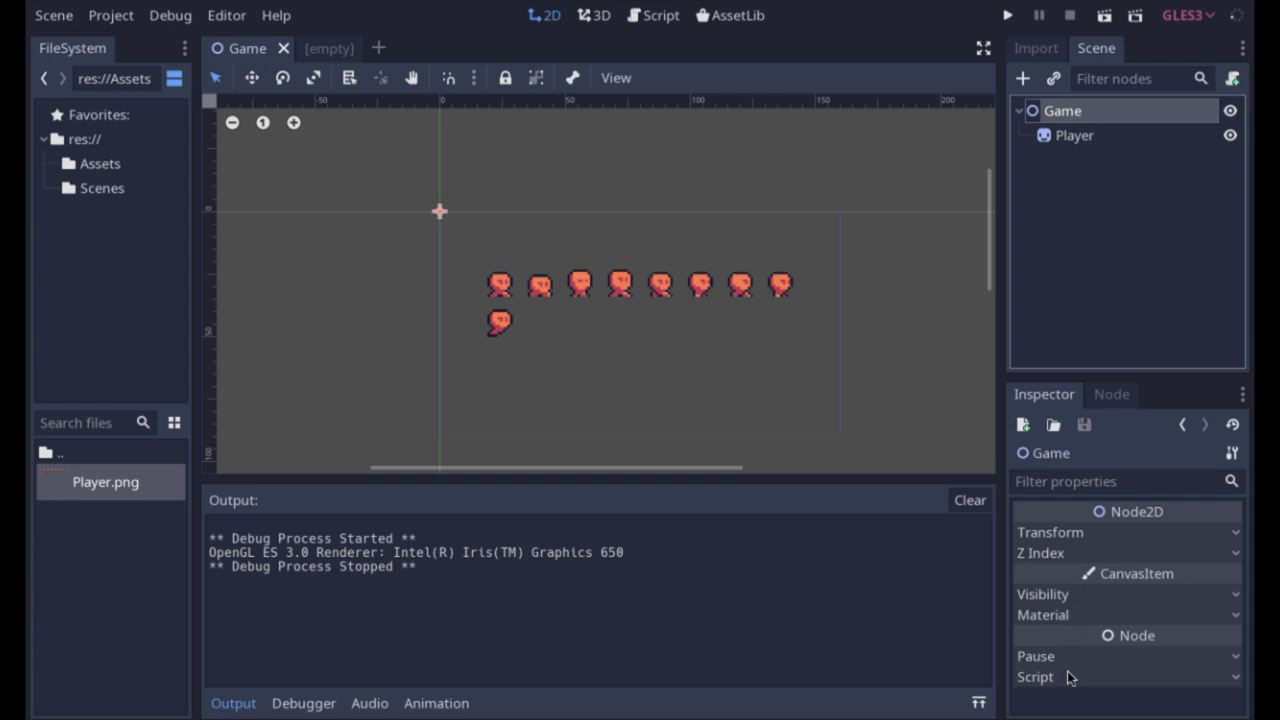
left_click(1090, 536)
left_click(1088, 532)
left_click(1088, 532)
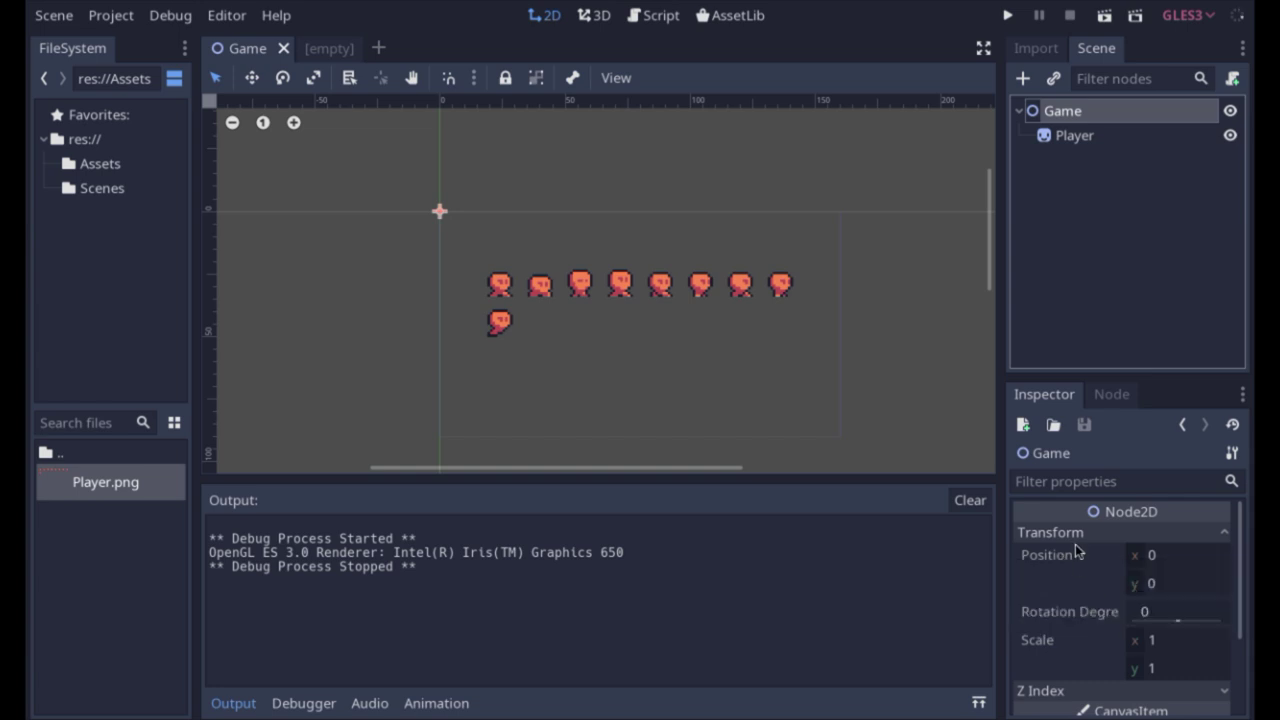
left_click(1088, 534)
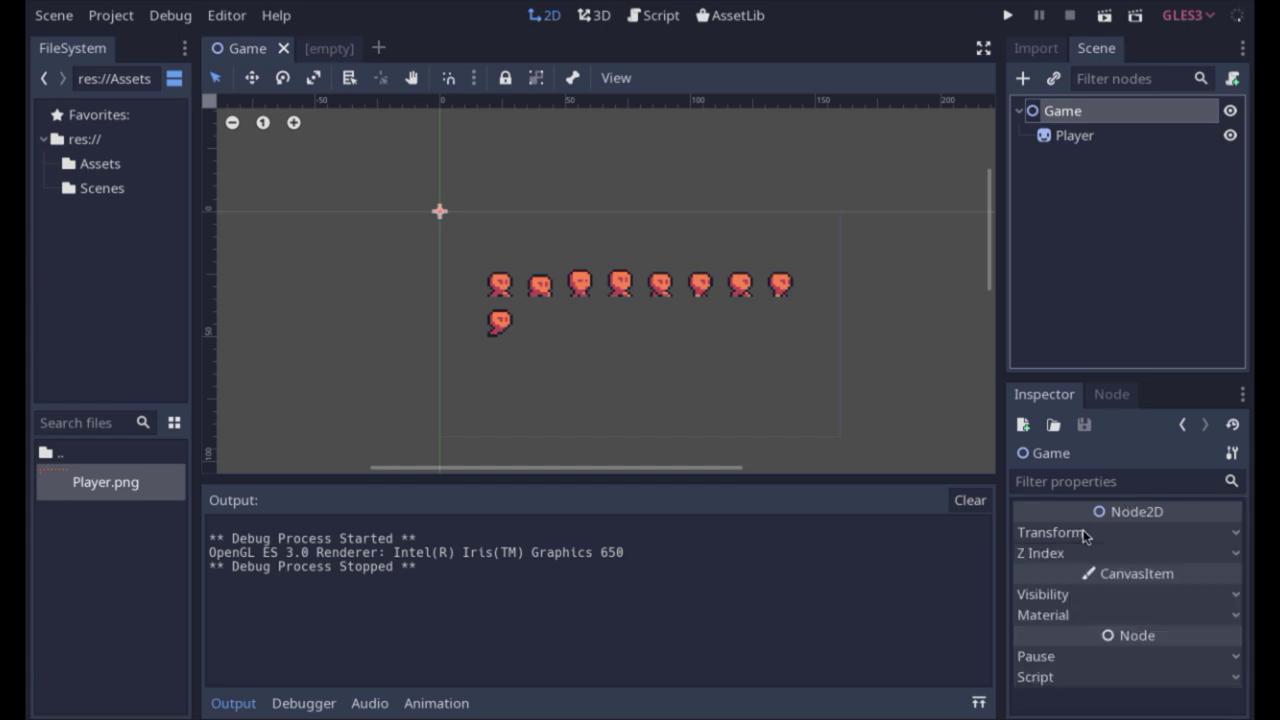
left_click(1057, 138)
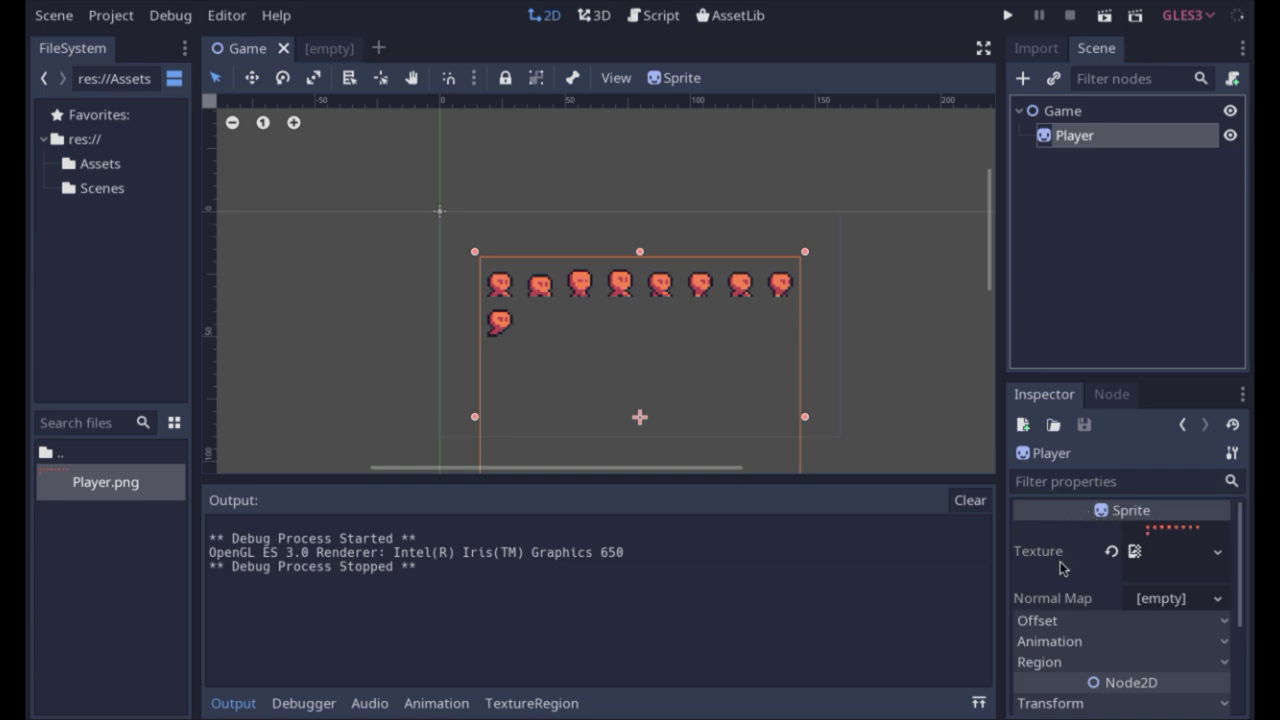
left_click_drag(1243, 541, 1248, 636)
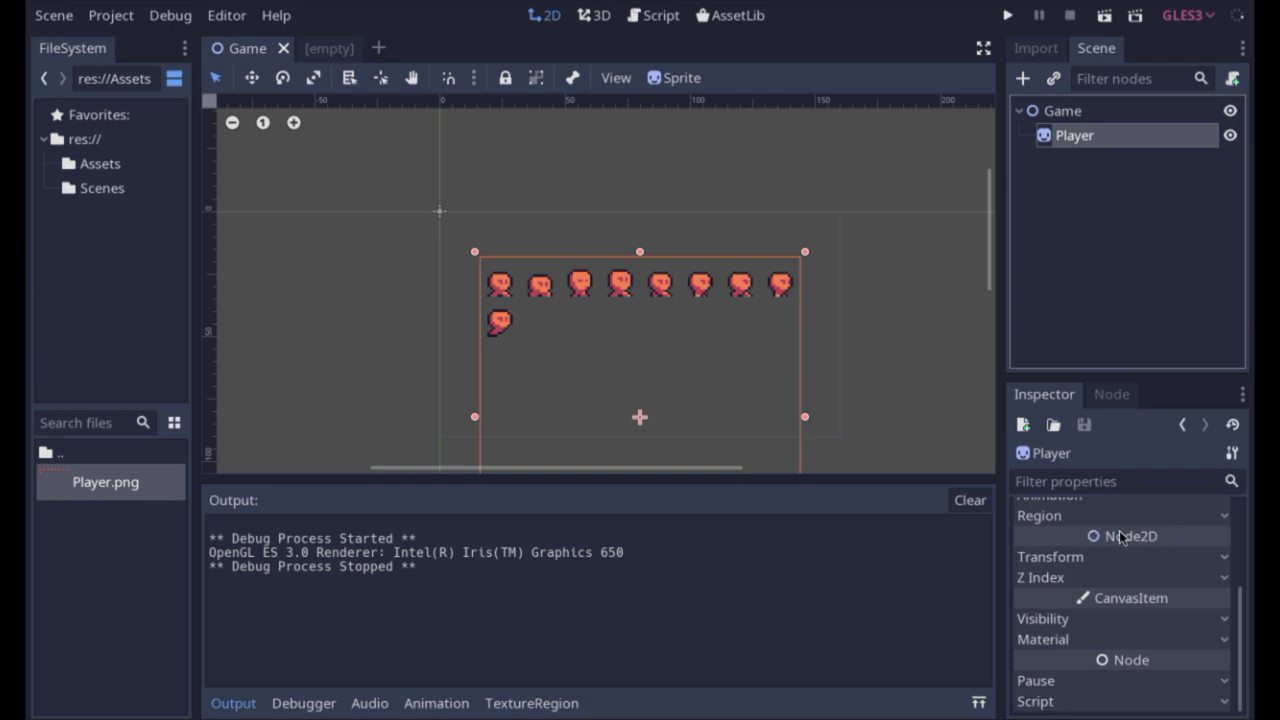
left_click(1060, 112)
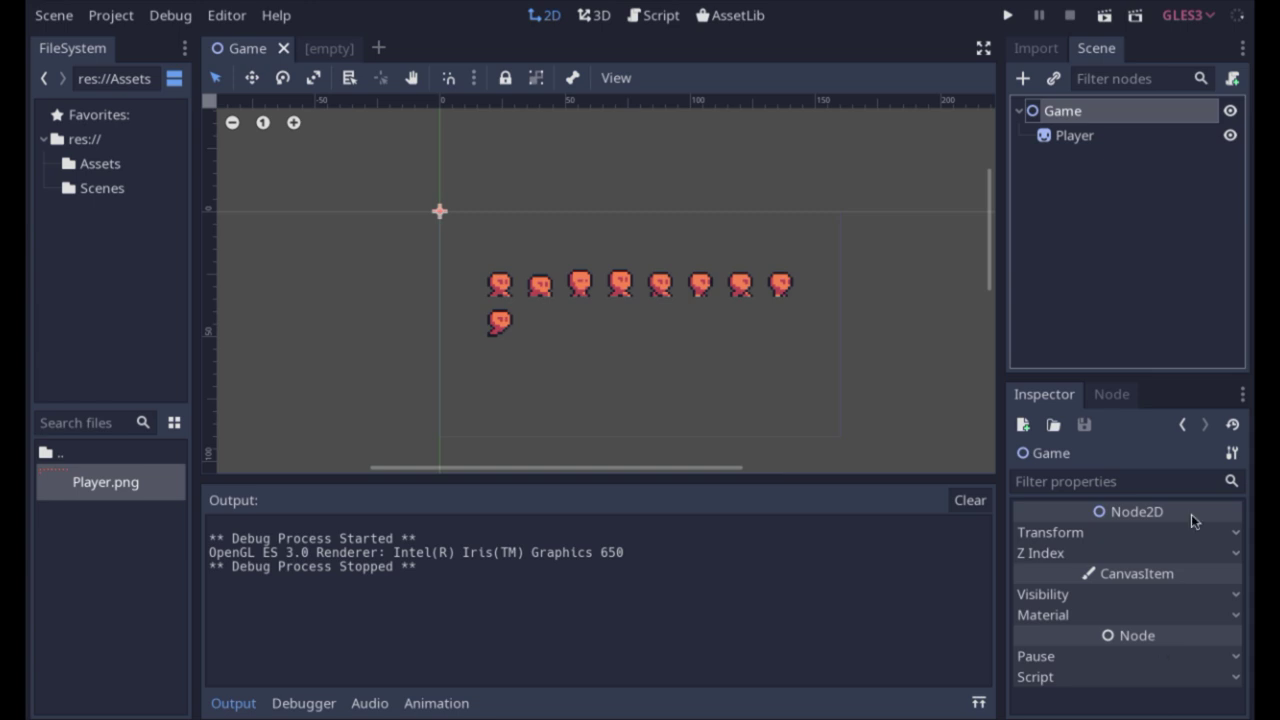
left_click(1080, 135)
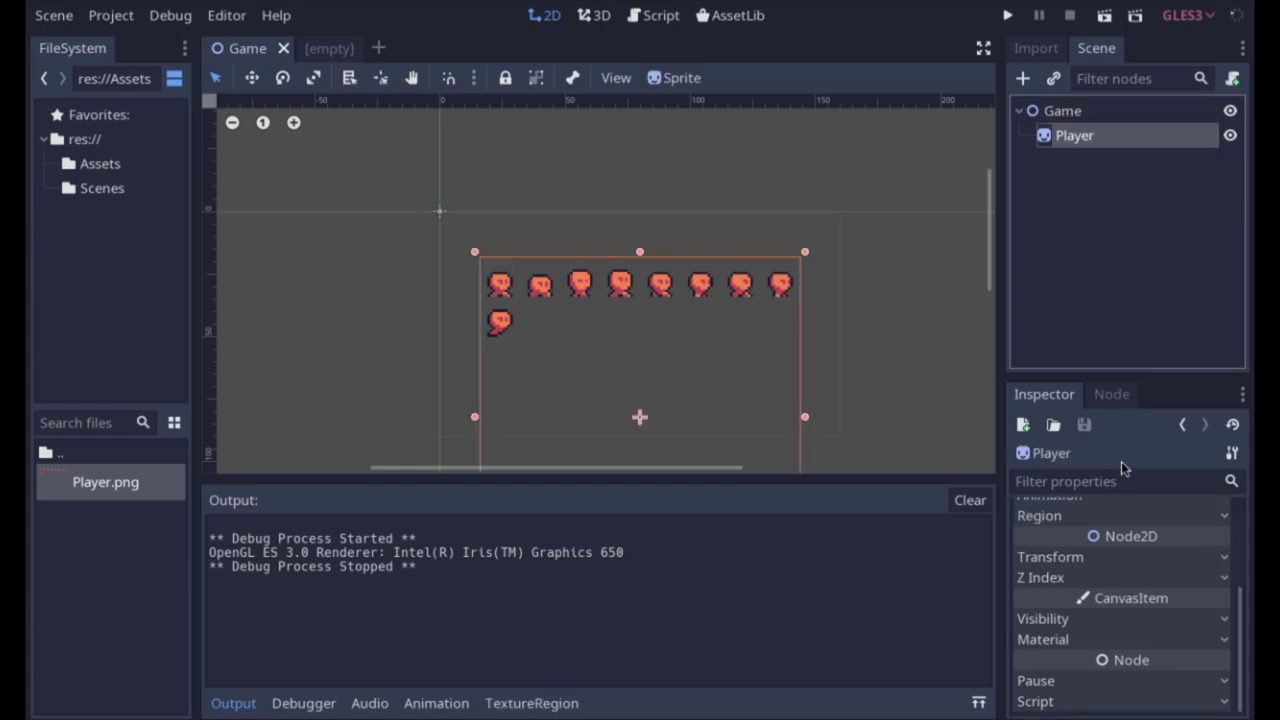
left_click_drag(1240, 595, 1240, 522)
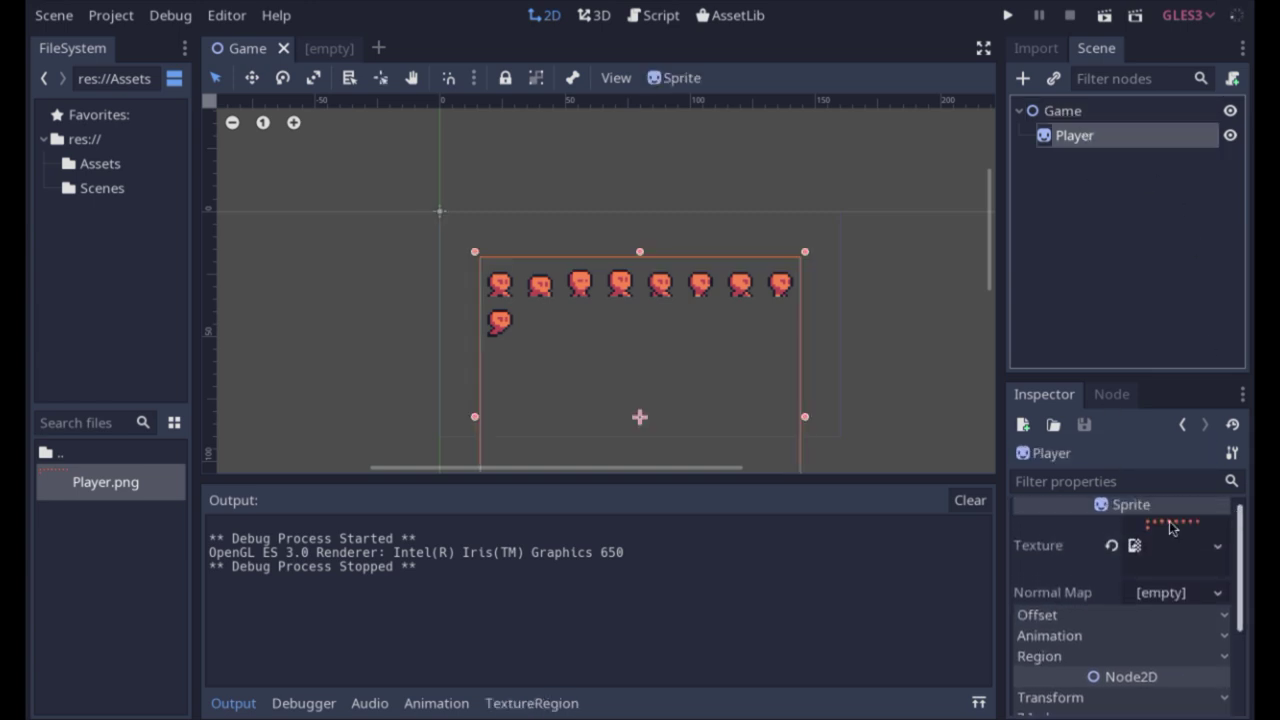
scroll(1122, 560, "down", 3)
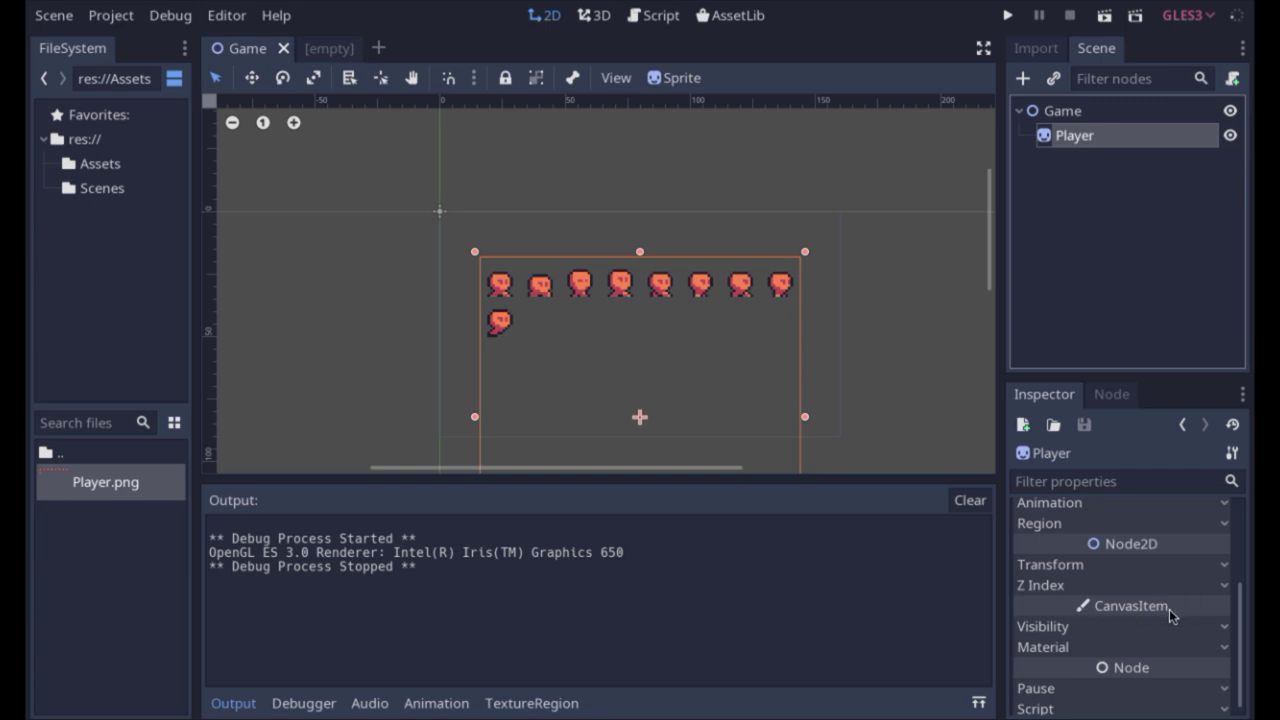
mouse_move(1172, 611)
mouse_move(1127, 550)
scroll(1200, 675, "down", 1)
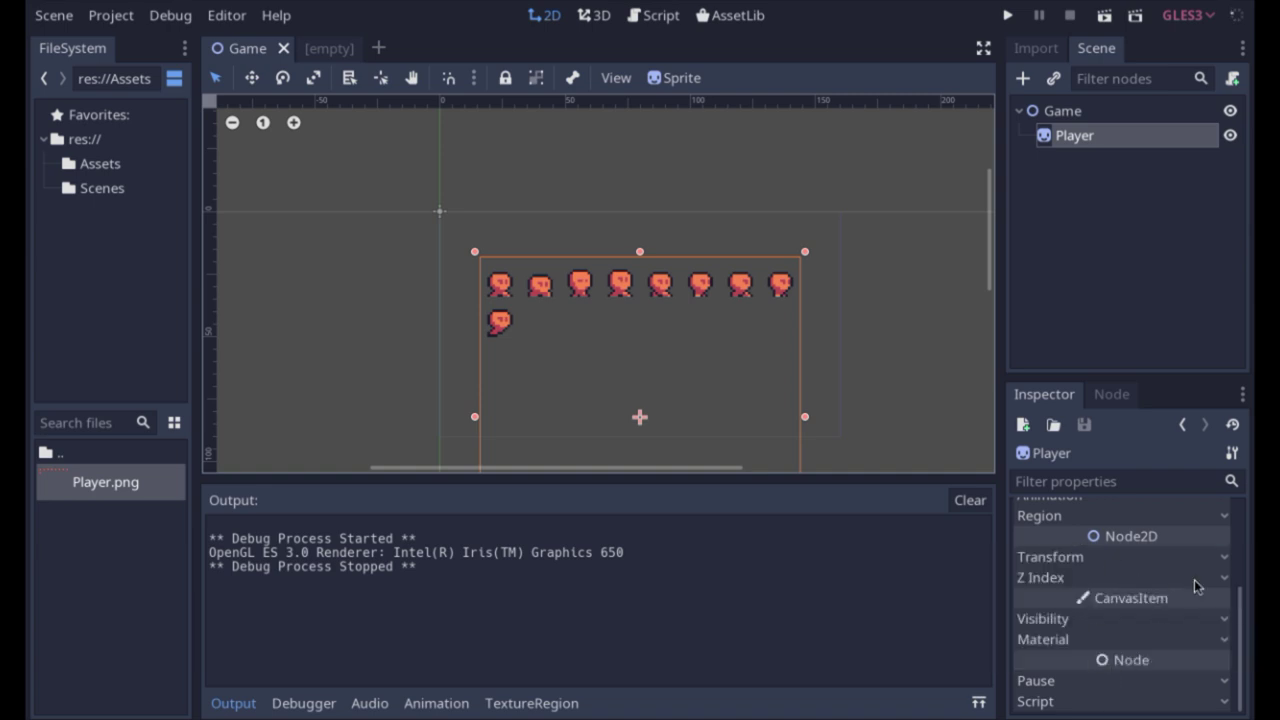
left_click_drag(1240, 594, 1238, 482)
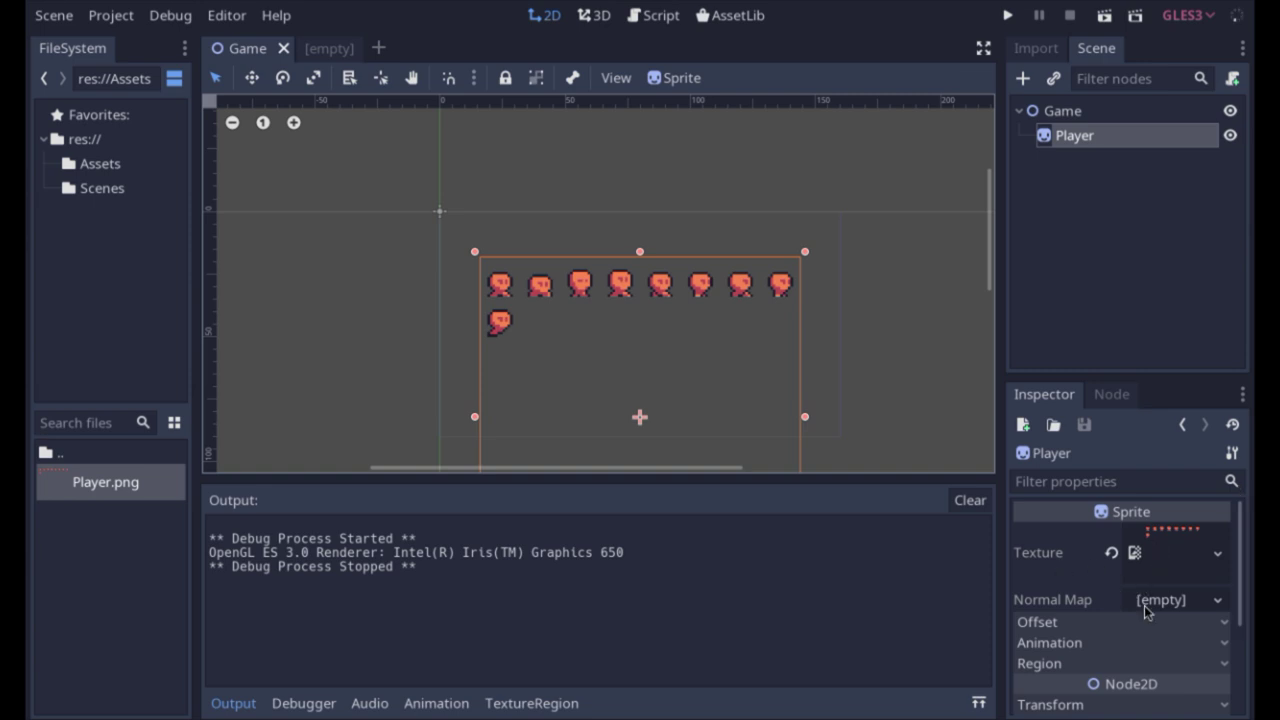
Step: Expand the Player sprite's Animation section, showing Vframes 1, Hframes 1 and Frame 0
left_click(1052, 643)
left_click_drag(1236, 540, 1236, 588)
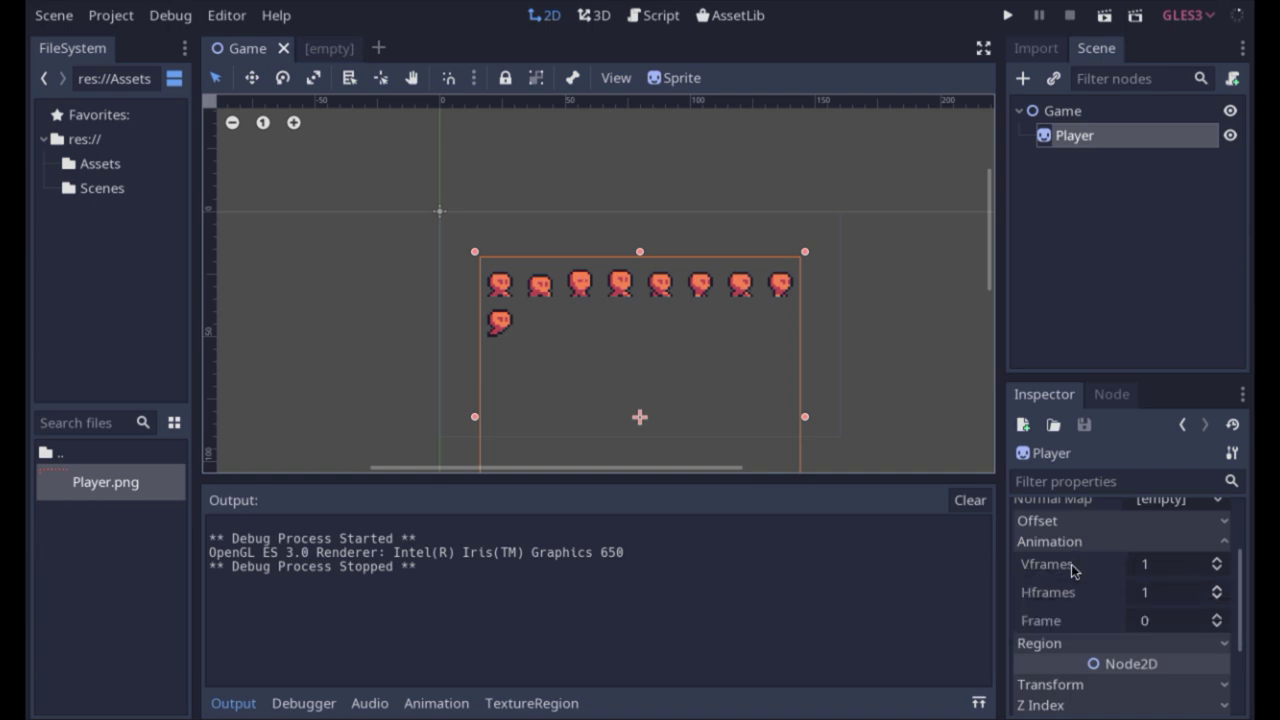
mouse_move(1067, 571)
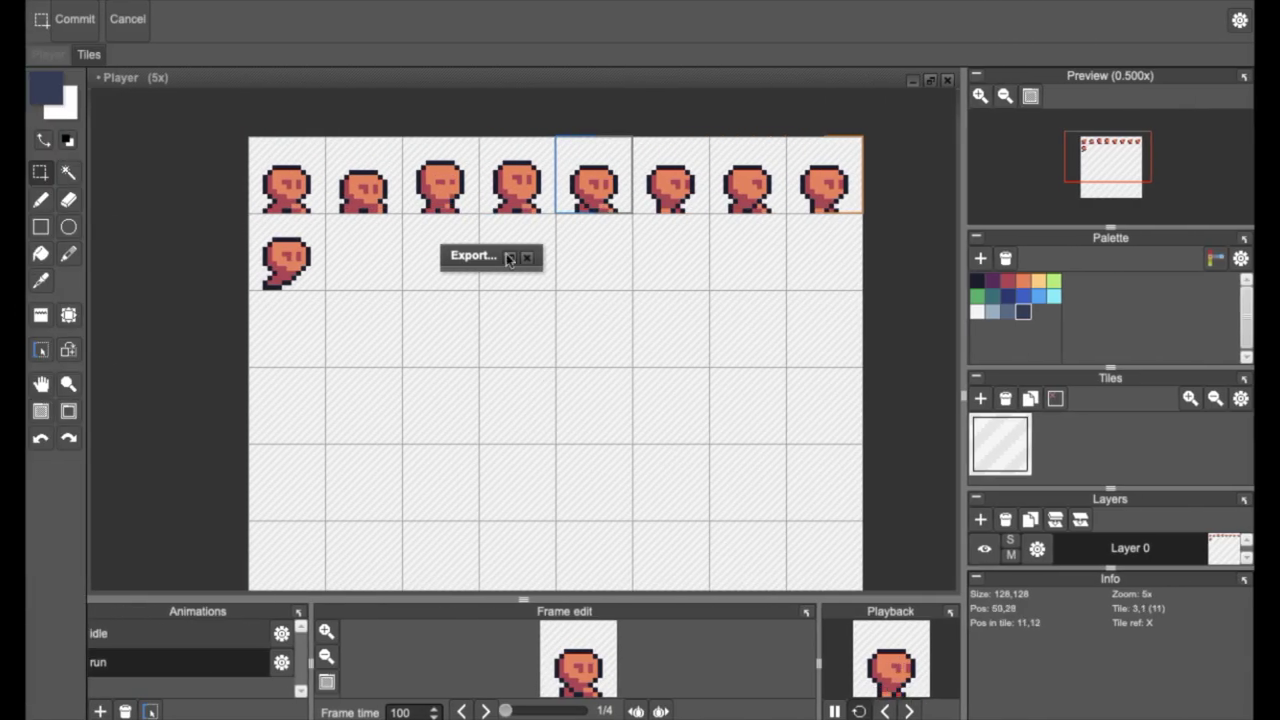
Step: Close the Export panel, zoom out to 3x, and centre the 128×128 Player sheet
left_click(527, 257)
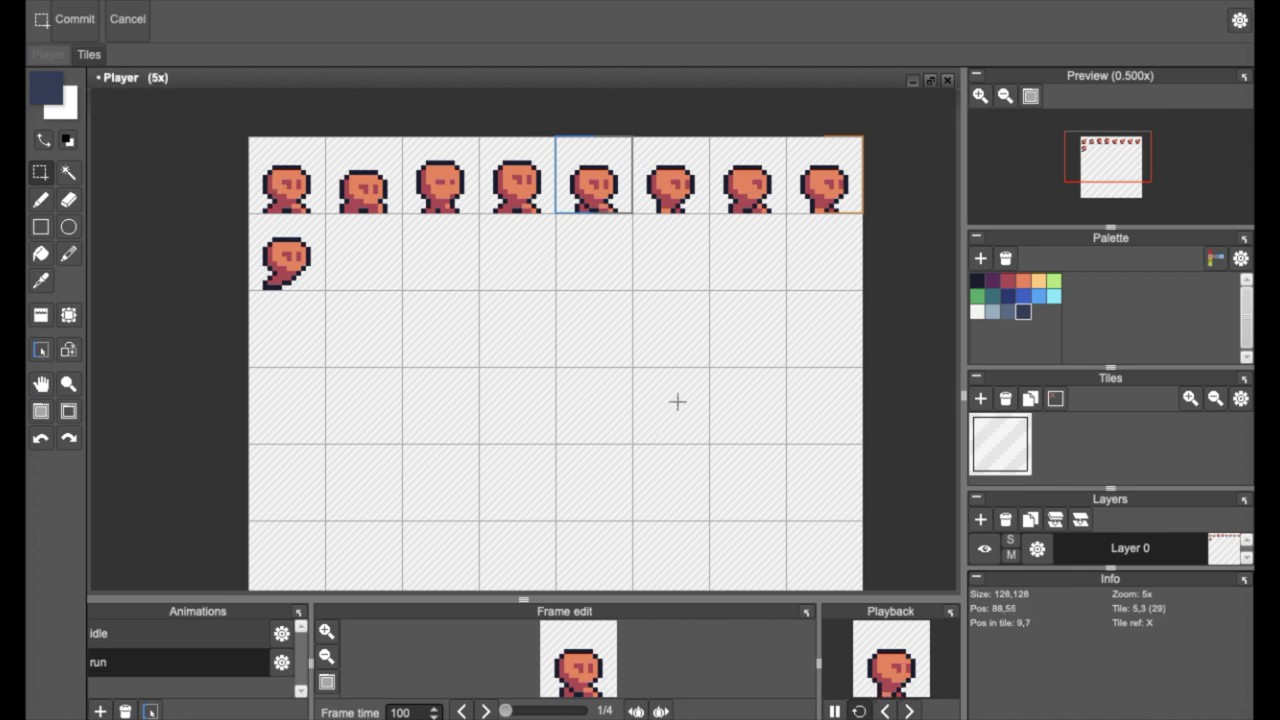
scroll(677, 400, "down", 1)
scroll(677, 400, "down", 1)
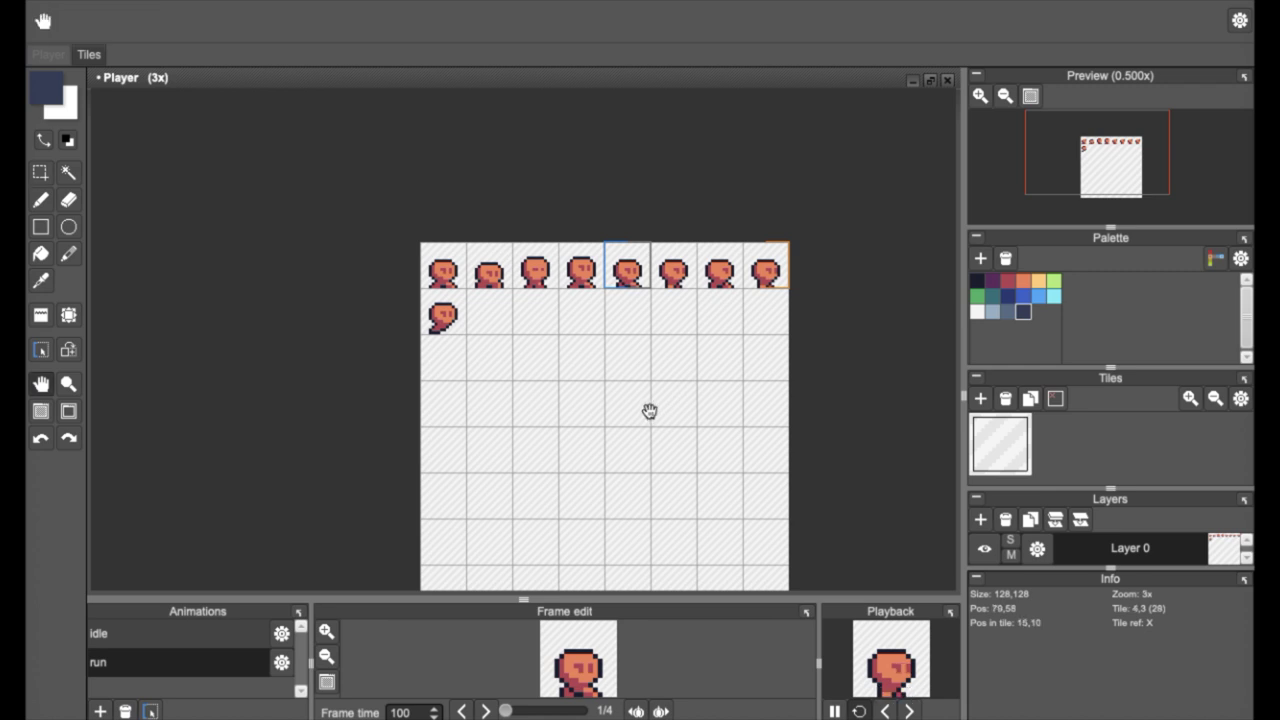
middle_click_drag(651, 411, 615, 343)
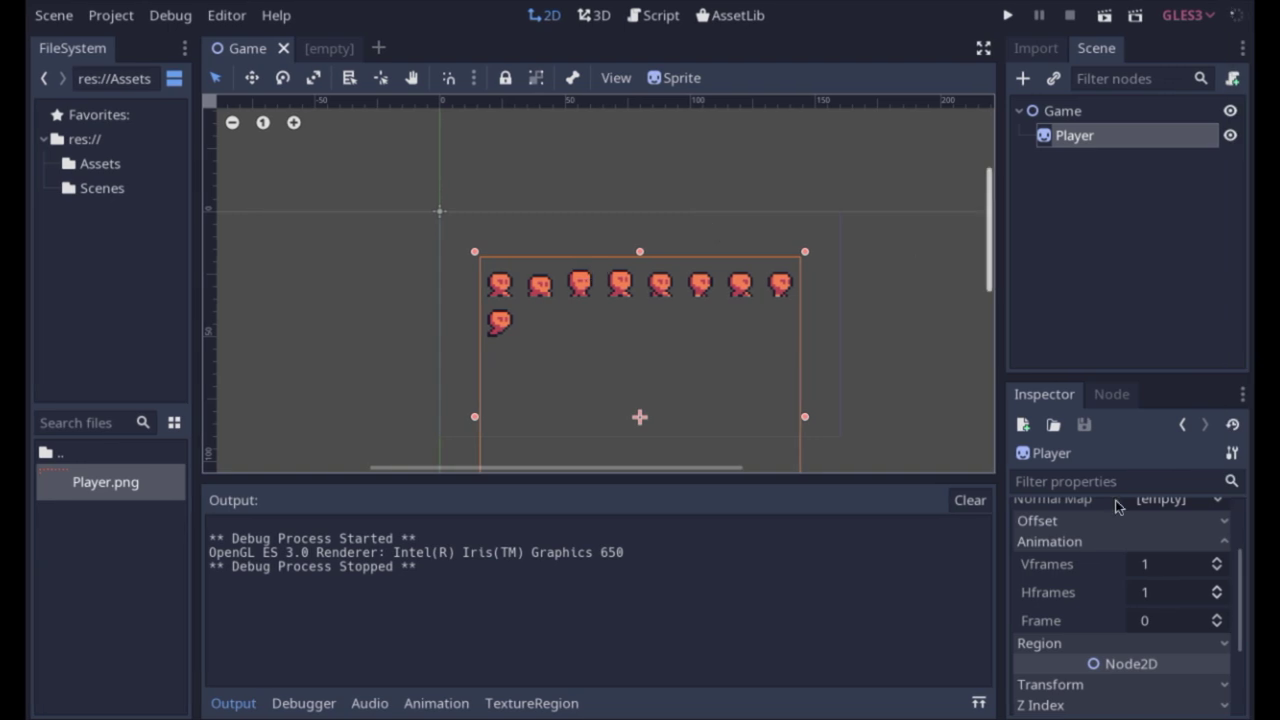
Step: Set the Player sprite's Vframes and Hframes both to 8
left_click(1150, 567)
type("8")
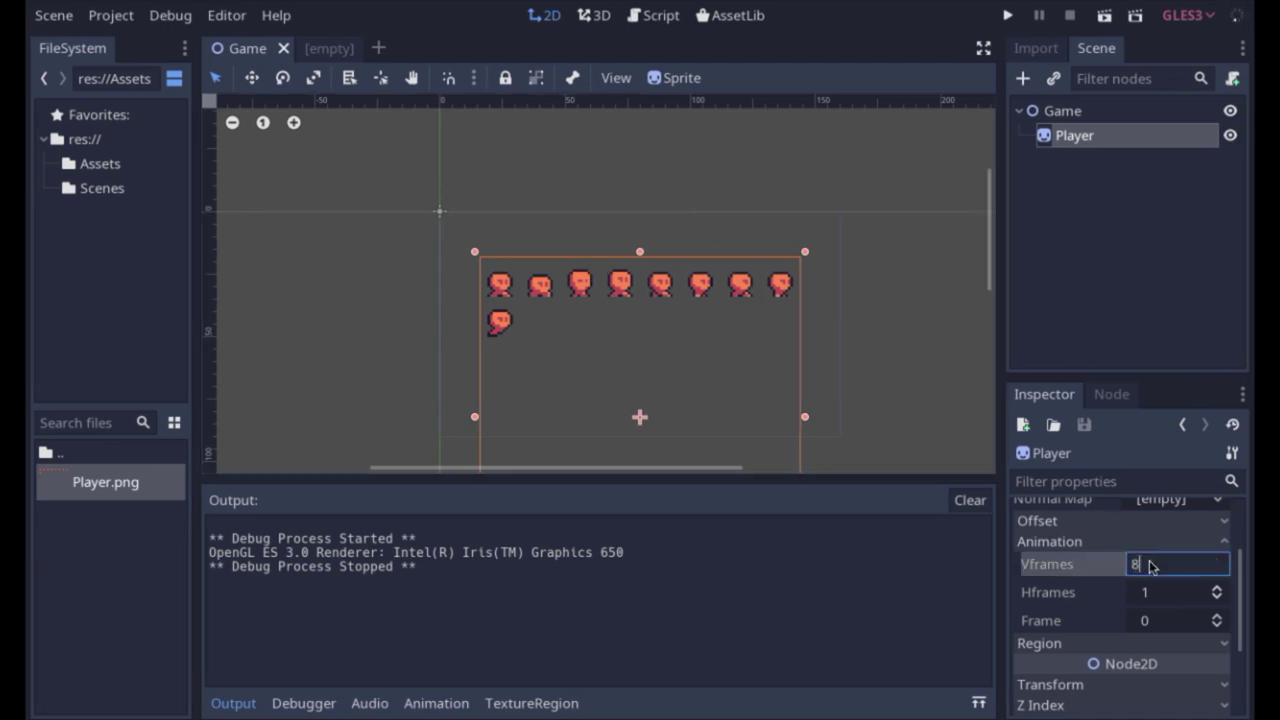
key("Return")
left_click(1150, 590)
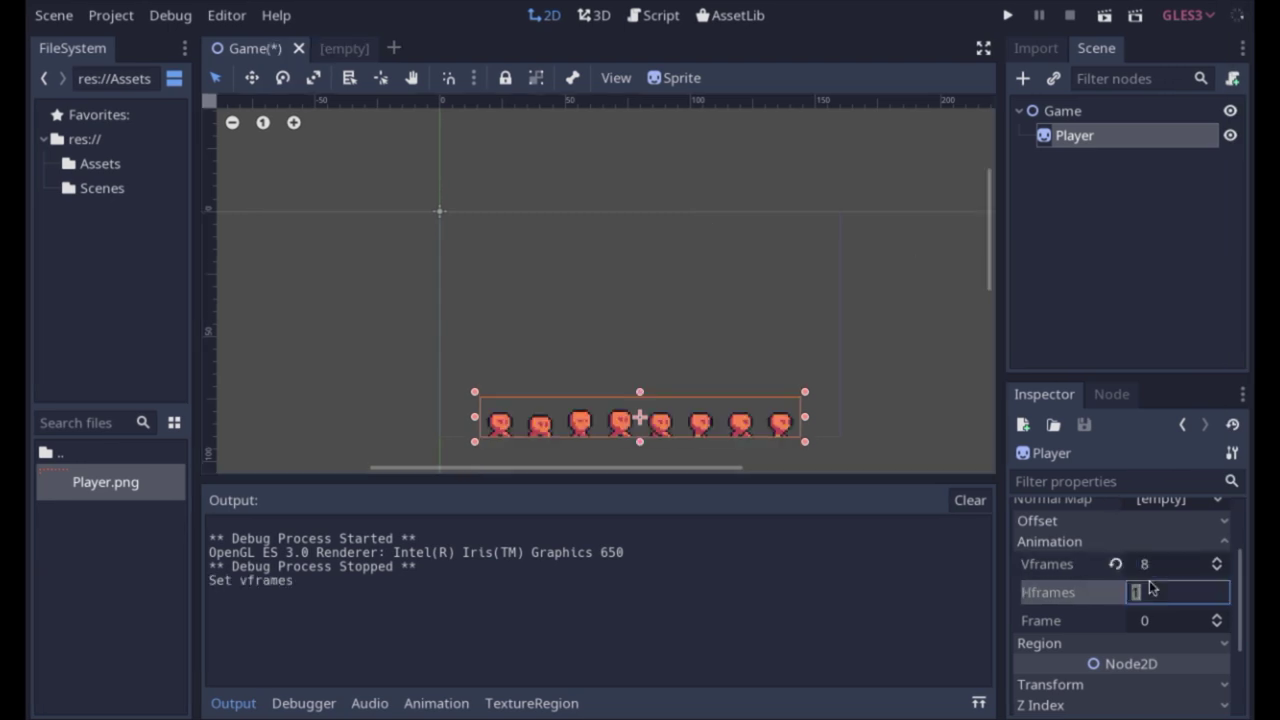
type("8")
key("Return")
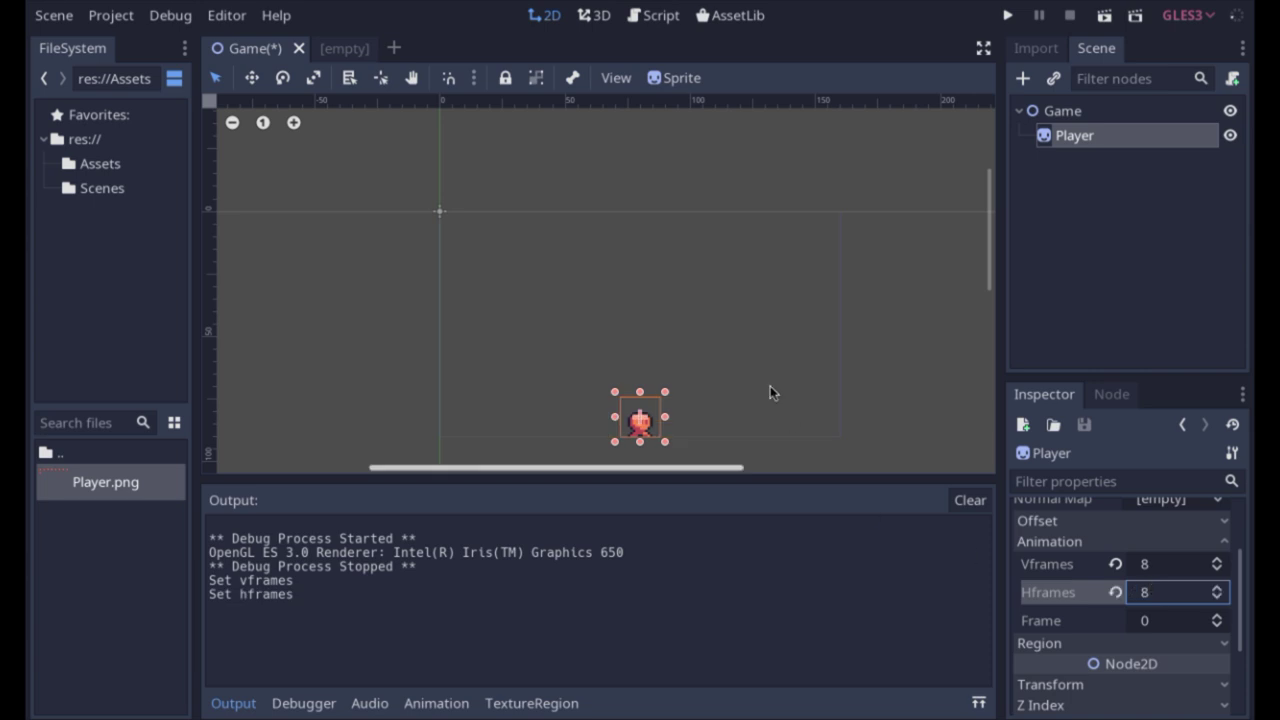
Step: Drag the character up toward the scene centre, reselect it, and leave Frame at 0
left_click_drag(635, 429, 604, 309)
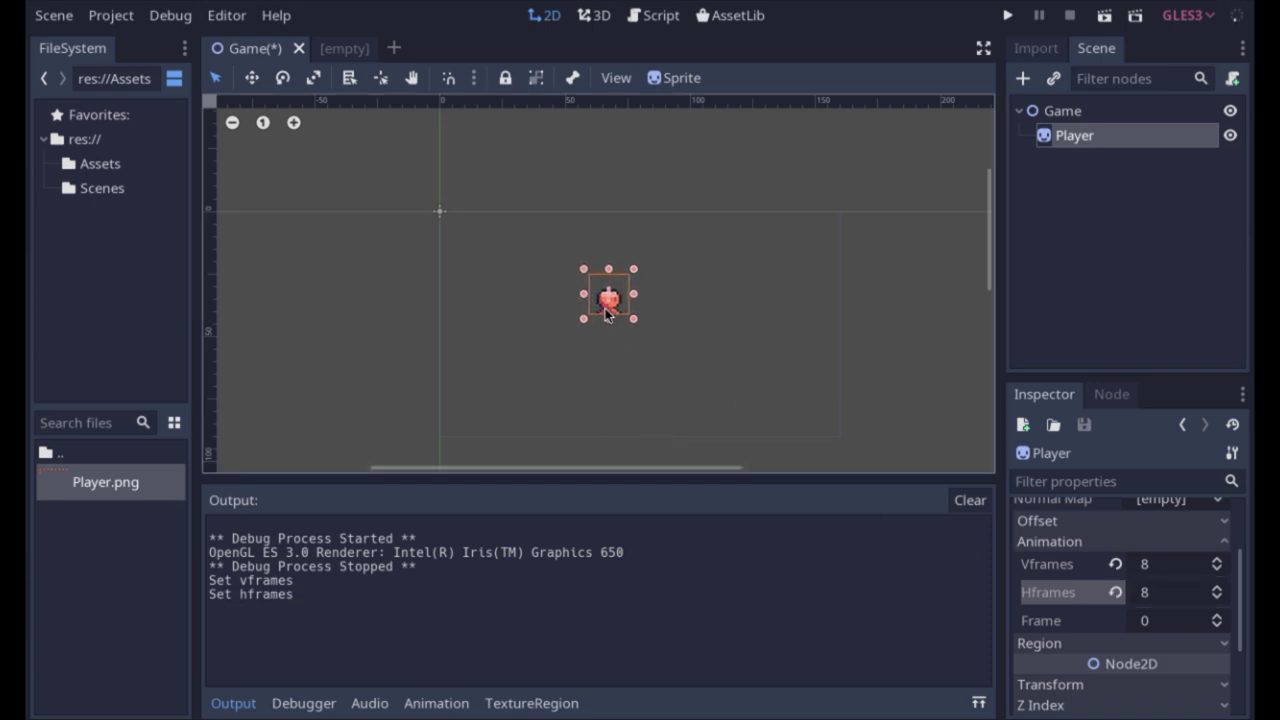
left_click(852, 341)
left_click(614, 298)
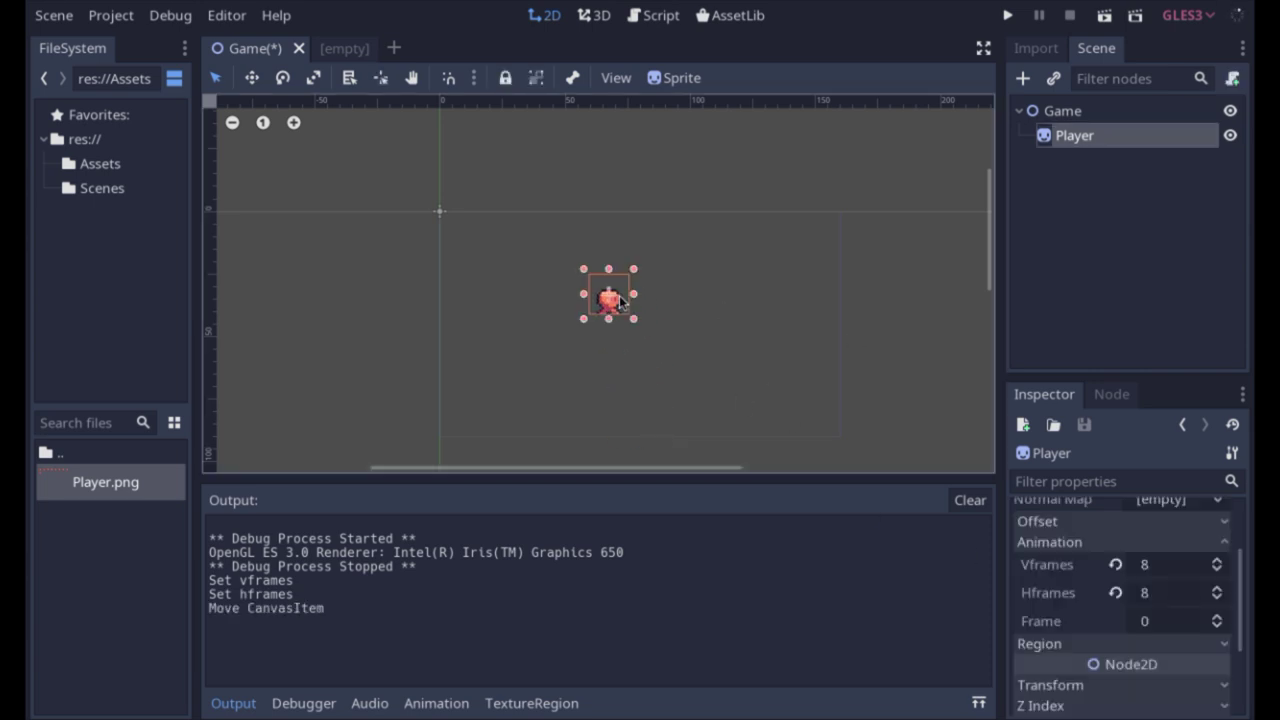
left_click(1150, 624)
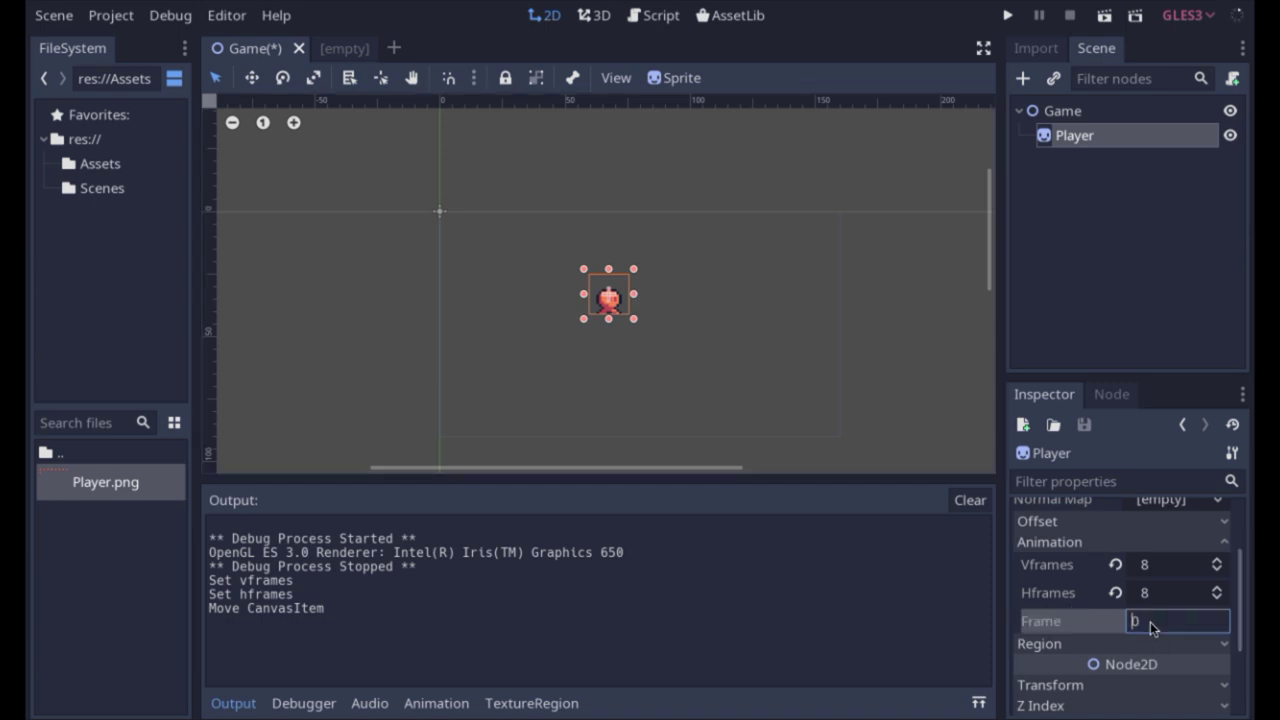
key("Return")
Step: Step the sprite forward through the sheet's frames, then back down to frame 0
left_click(1217, 617)
left_click(1217, 617)
double_click(1217, 617)
double_click(1217, 617)
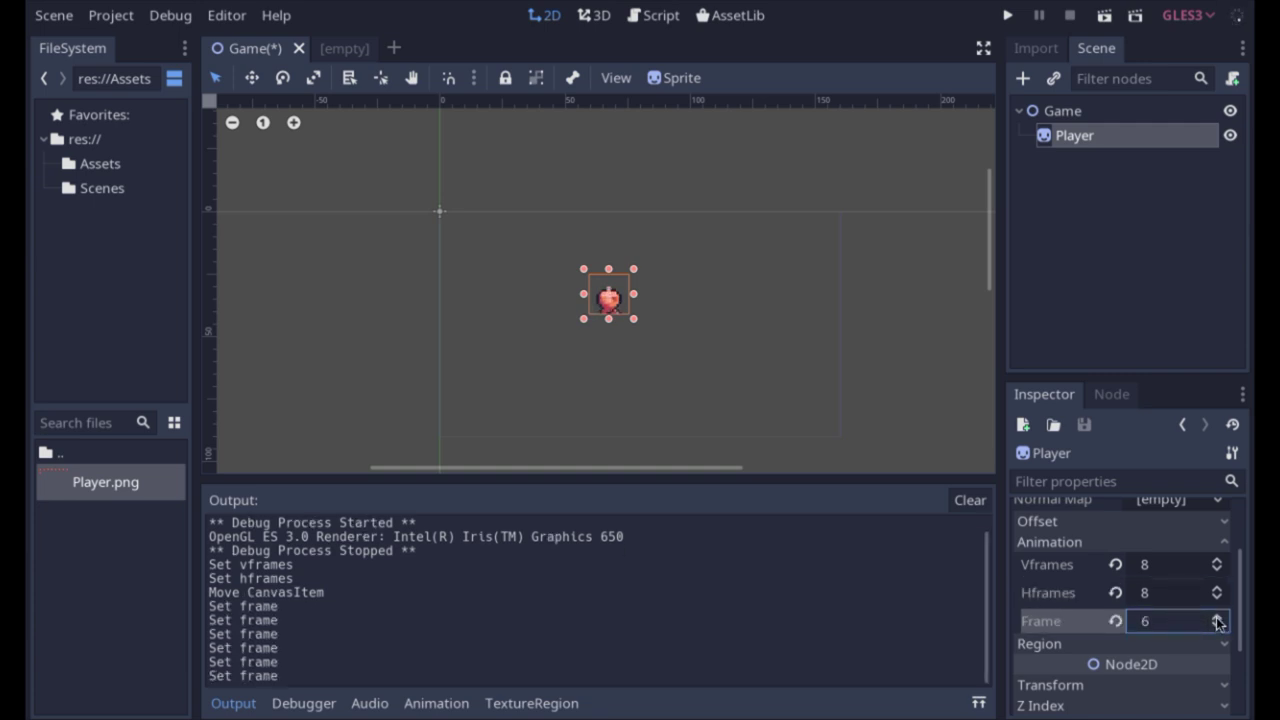
double_click(1217, 617)
scroll(629, 302, "up", 4)
scroll(631, 306, "up", 1)
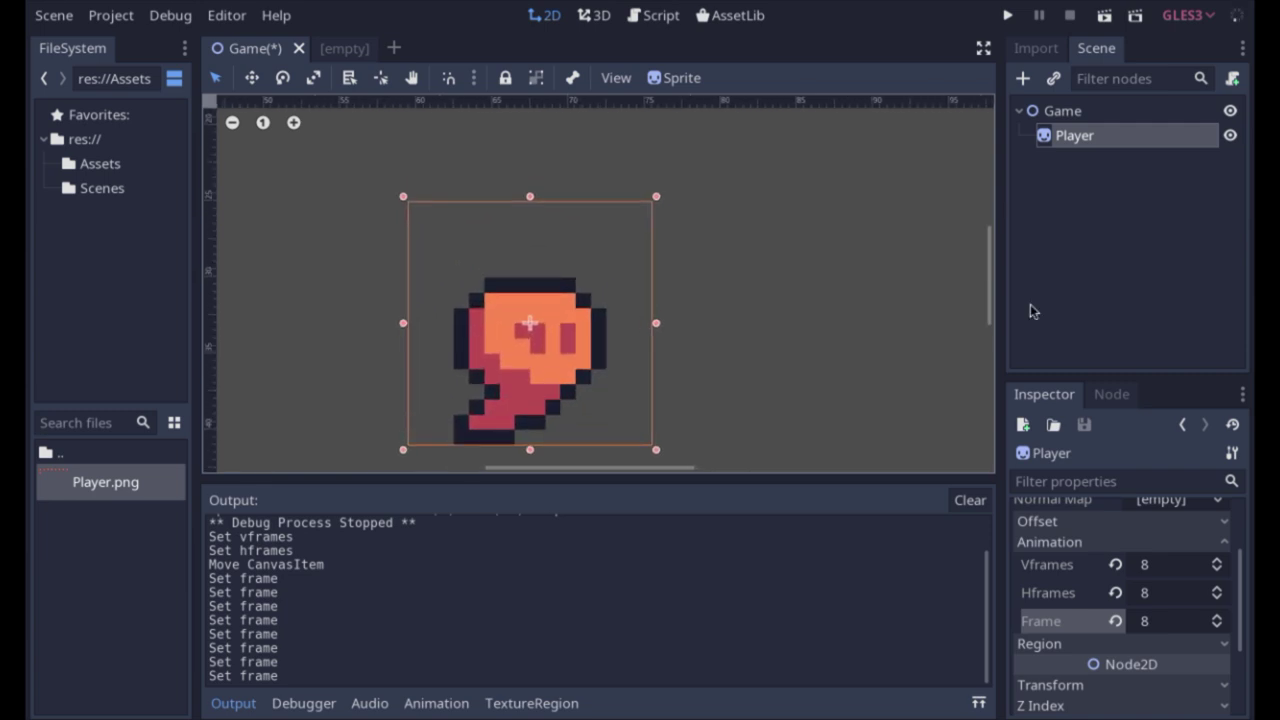
double_click(1217, 628)
double_click(1217, 628)
double_click(1217, 628)
left_click(1217, 628)
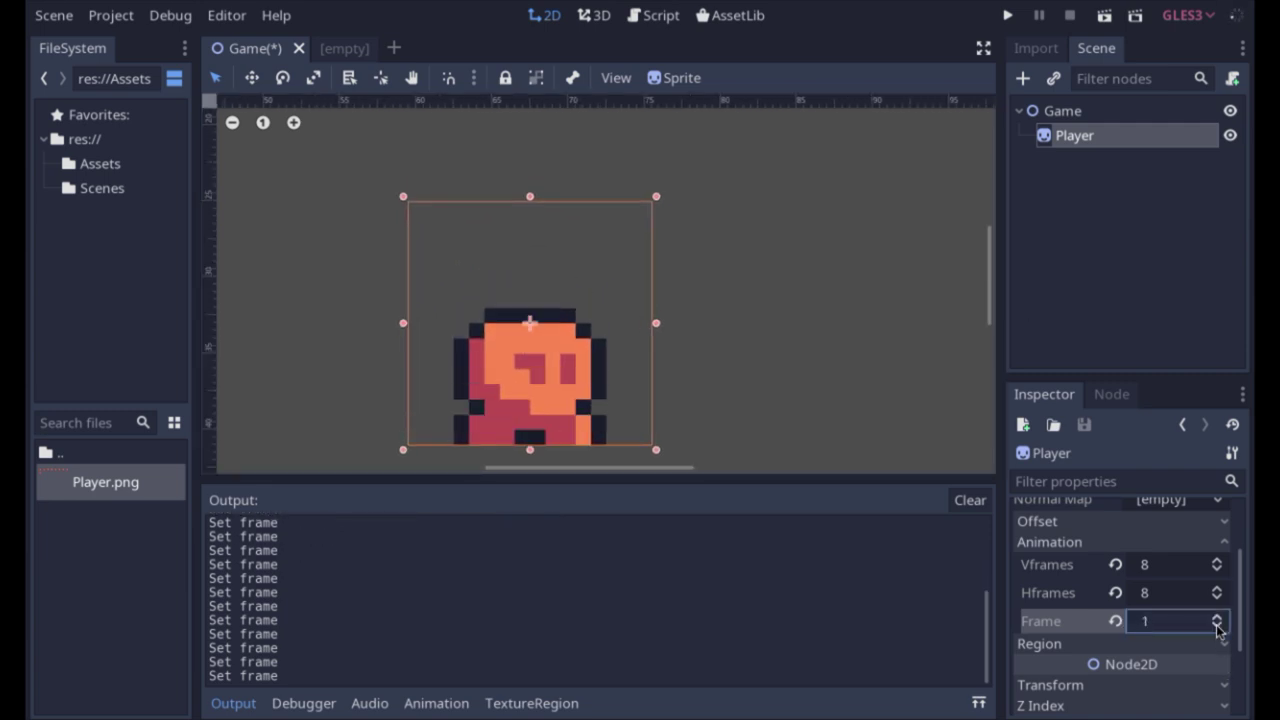
double_click(1217, 628)
left_click(1217, 628)
Step: Cycle through the frames again, compare frames 1 and 2, and settle on frame 0, the standing character
double_click(1217, 617)
double_click(1217, 617)
left_click(1217, 617)
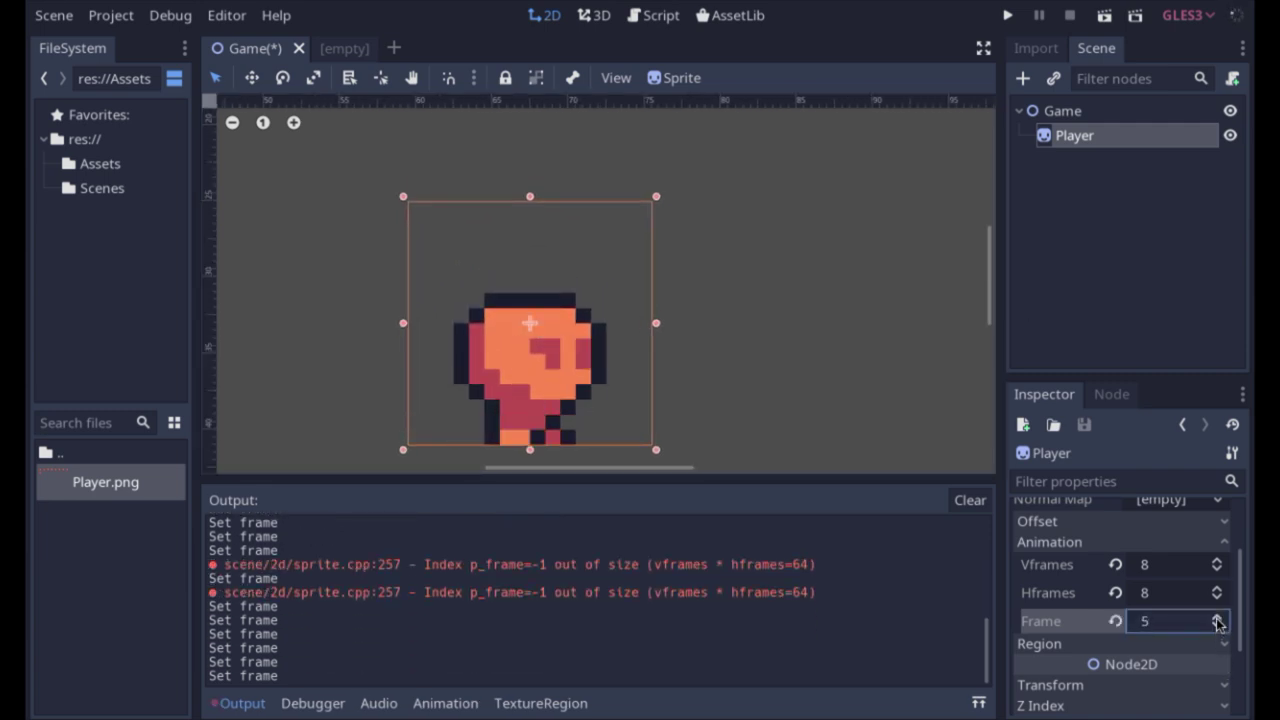
double_click(1217, 617)
left_click(1217, 617)
left_click(1217, 617)
left_click(1217, 628)
double_click(1217, 628)
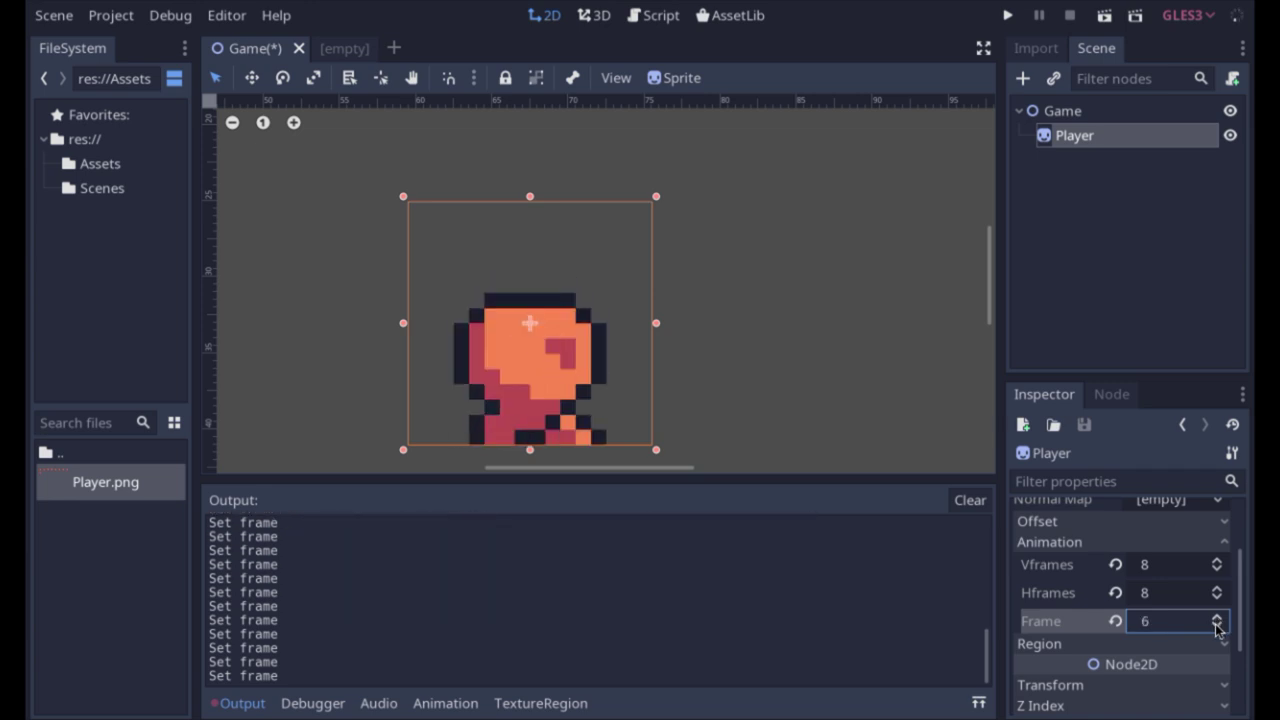
left_click(1217, 628)
double_click(1217, 628)
left_click(1217, 628)
double_click(1217, 628)
left_click(1217, 628)
left_click(1217, 628)
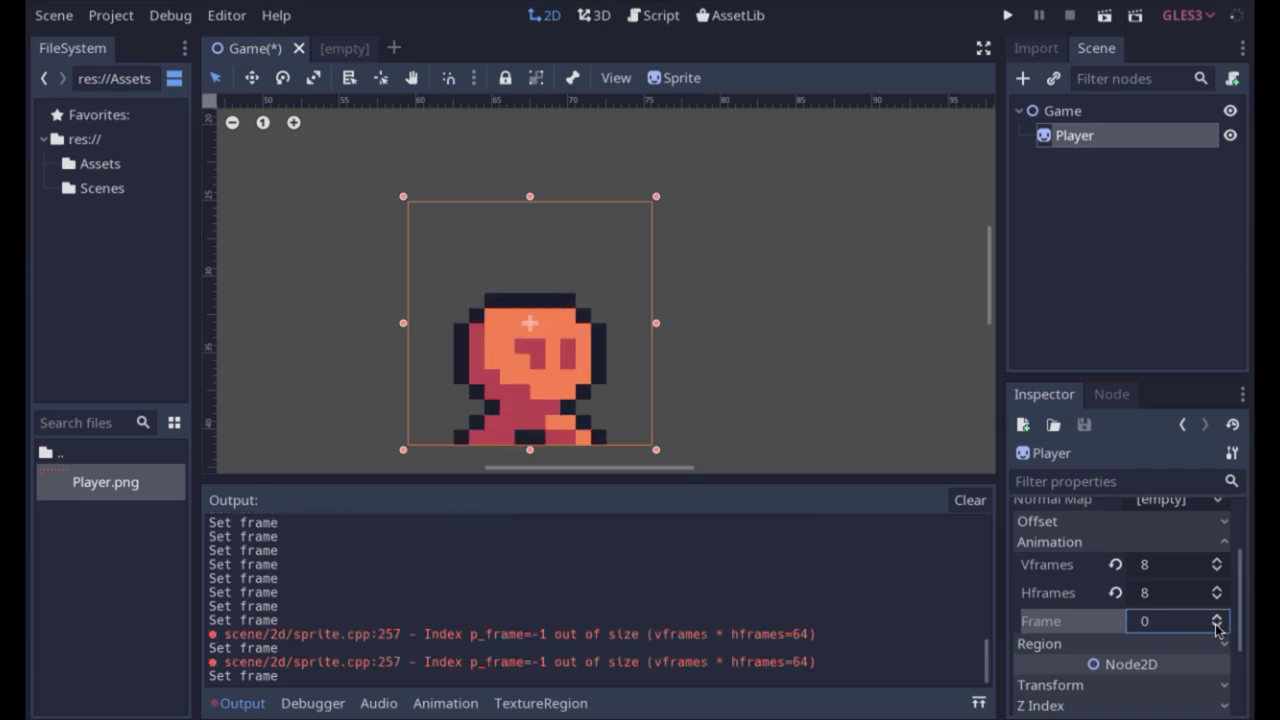
left_click(1217, 618)
left_click(1217, 617)
double_click(1217, 627)
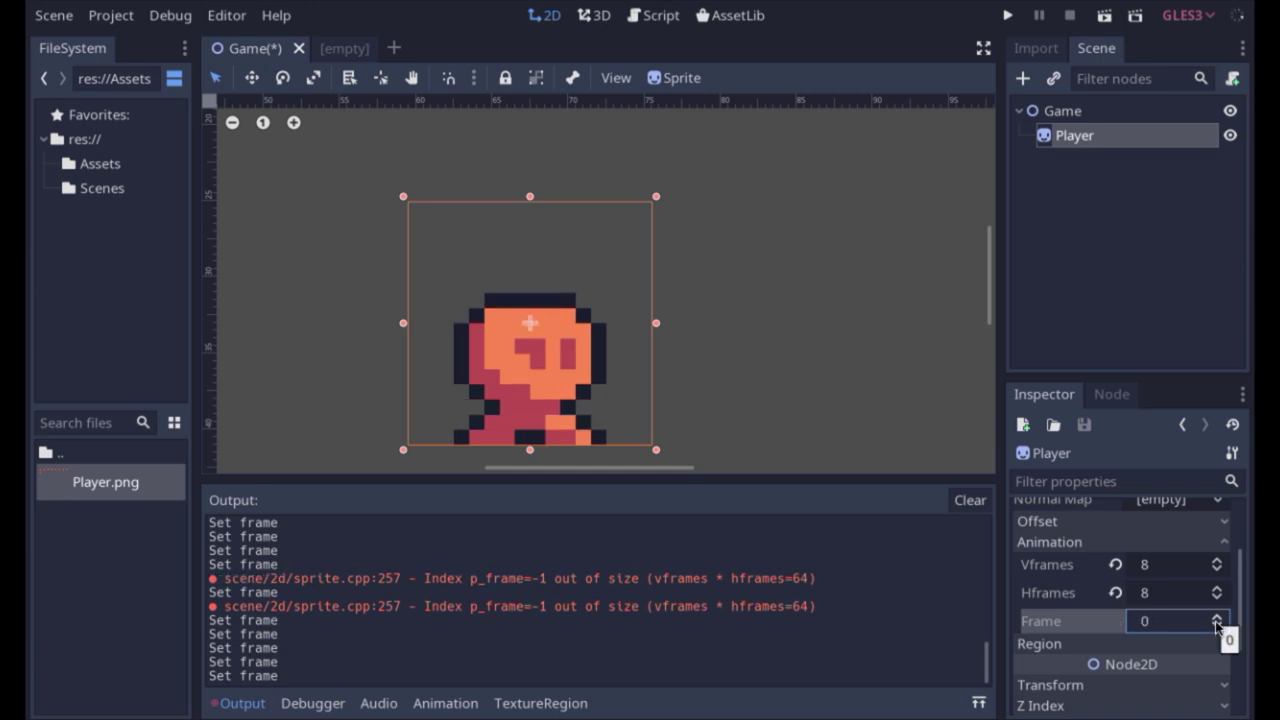
double_click(1217, 617)
left_click(1217, 627)
left_click(1217, 627)
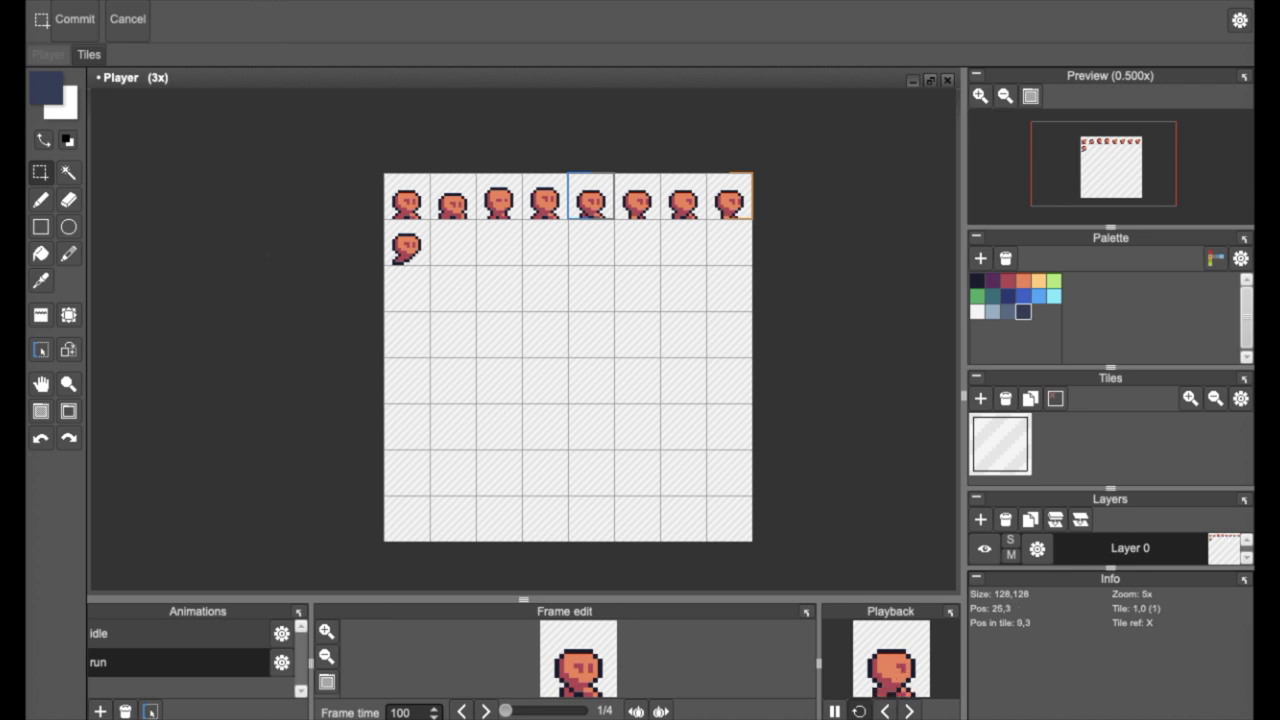
Step: Check which sheet frames the idle and run animations use in Pyxel Edit
left_click(127, 642)
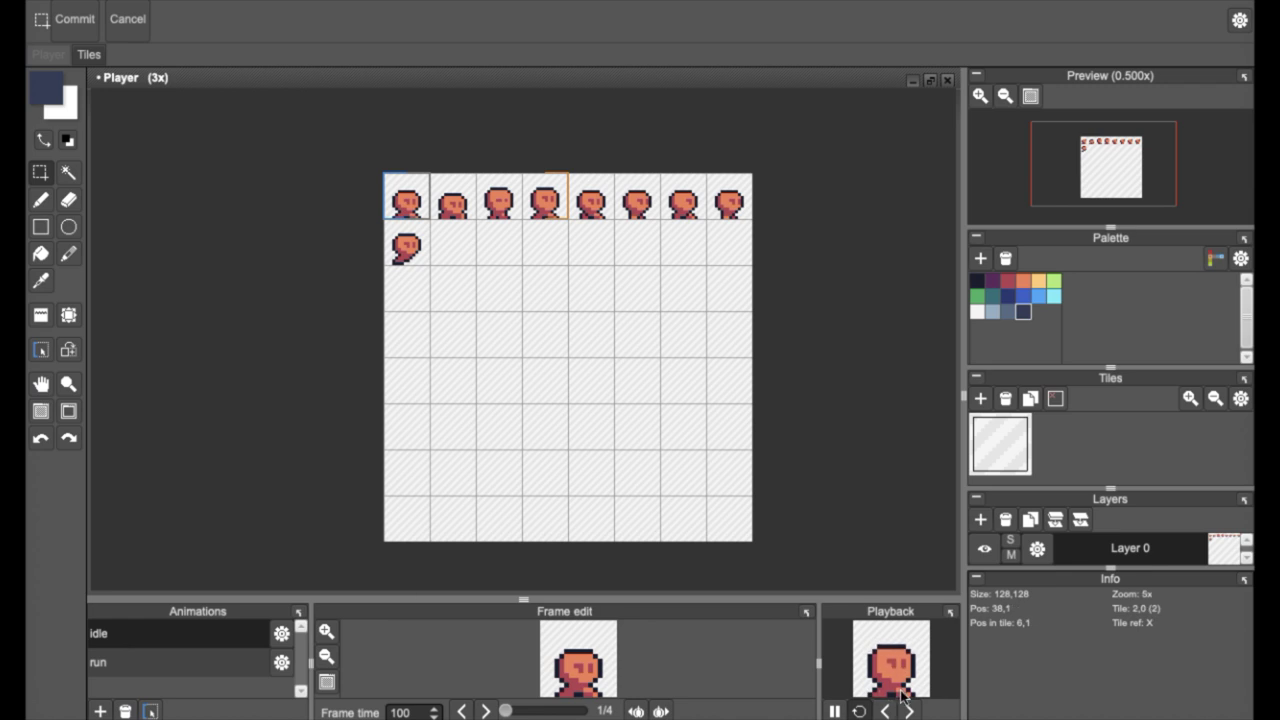
left_click(201, 664)
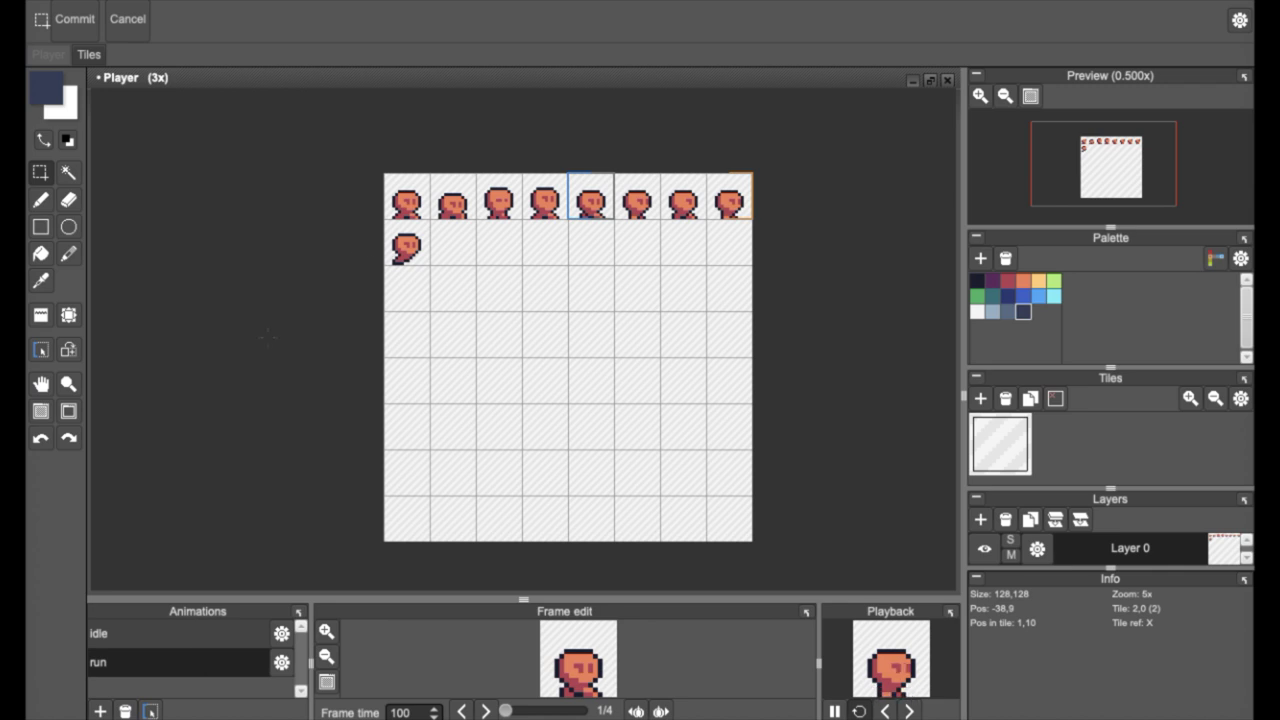
scroll(390, 238, "up", 4)
scroll(390, 238, "up", 3)
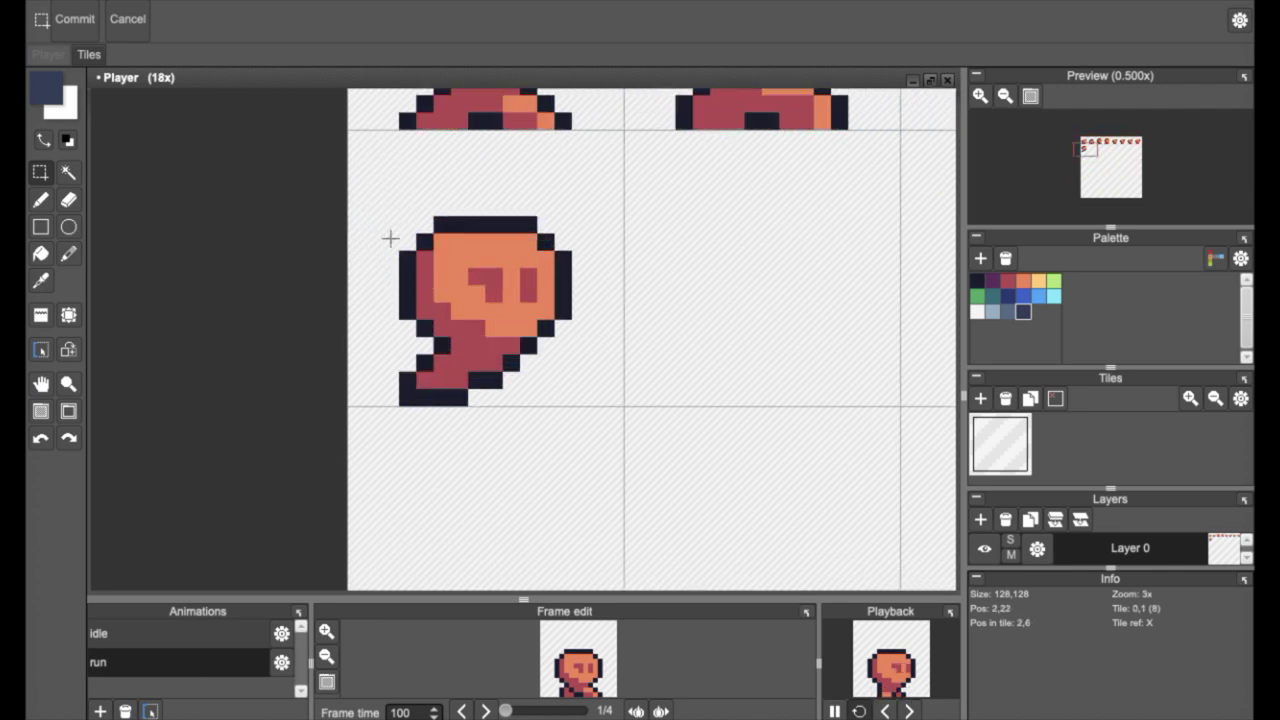
scroll(555, 321, "down", 2)
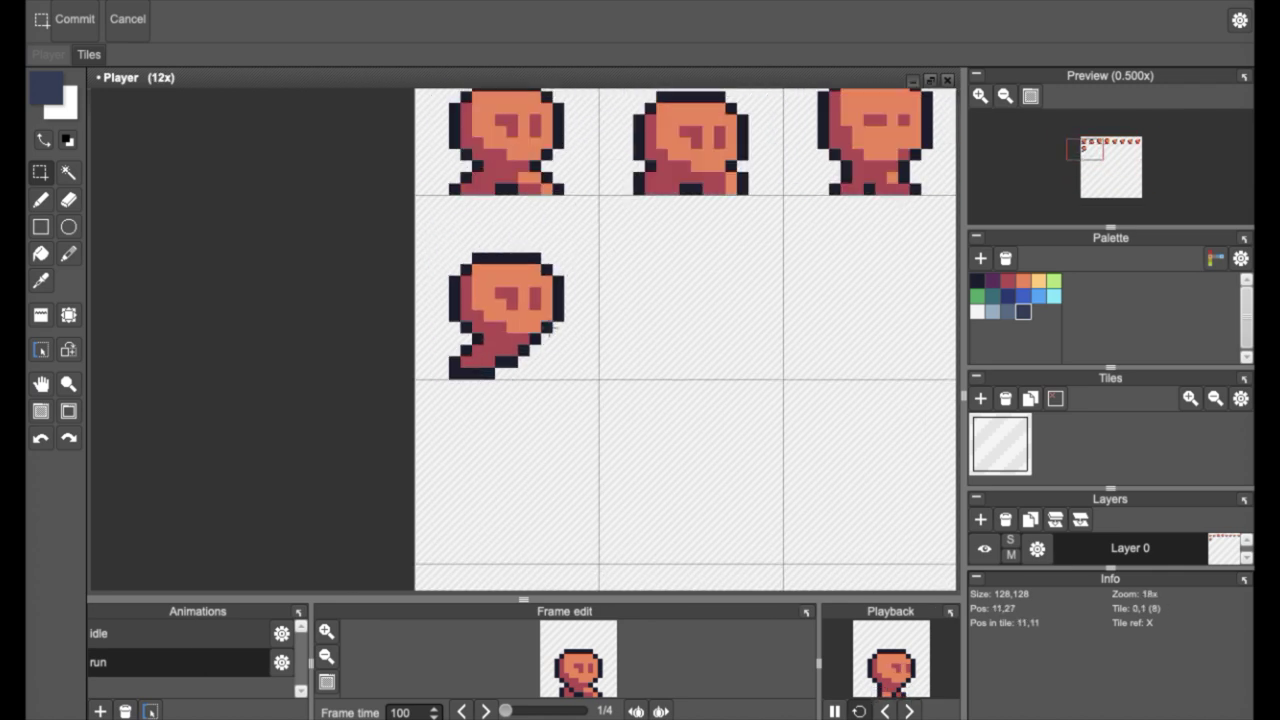
scroll(555, 321, "down", 2)
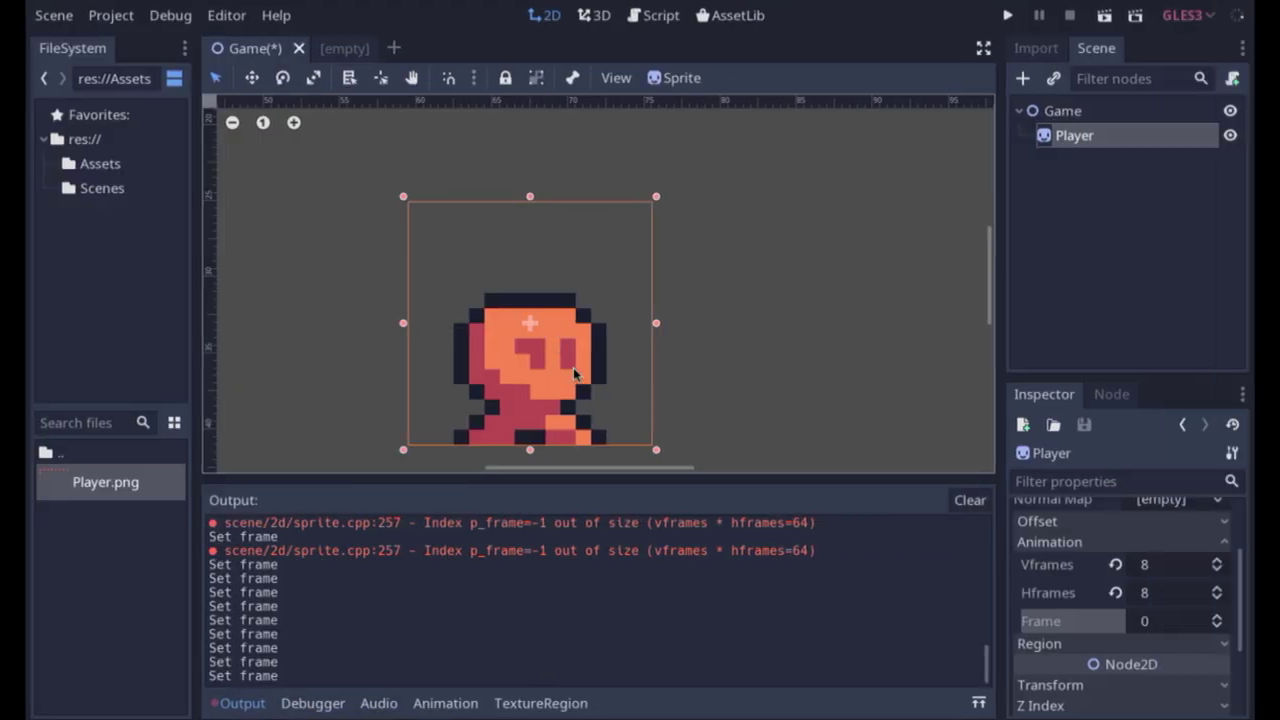
Step: Run the game to see the single Player character in the JumpiPampi window
left_click(1007, 18)
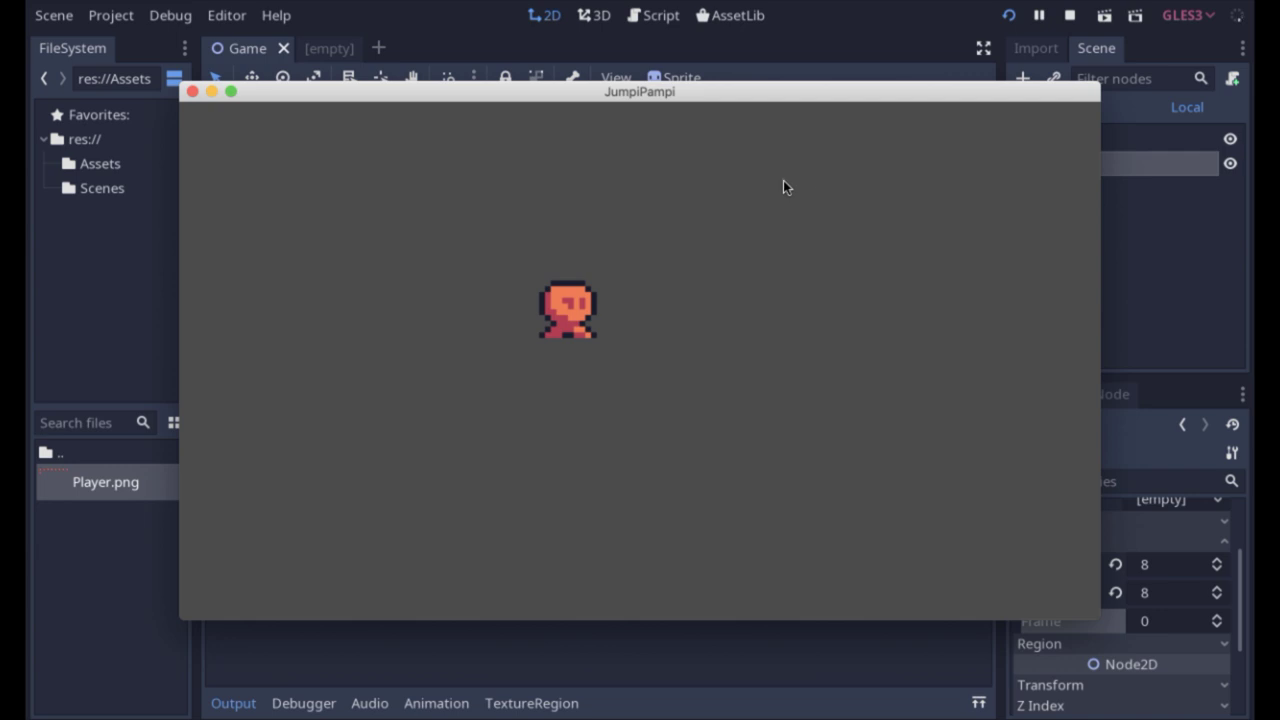
Step: Quit the JumpiPampi game window with Cmd+Q
key("super+q")
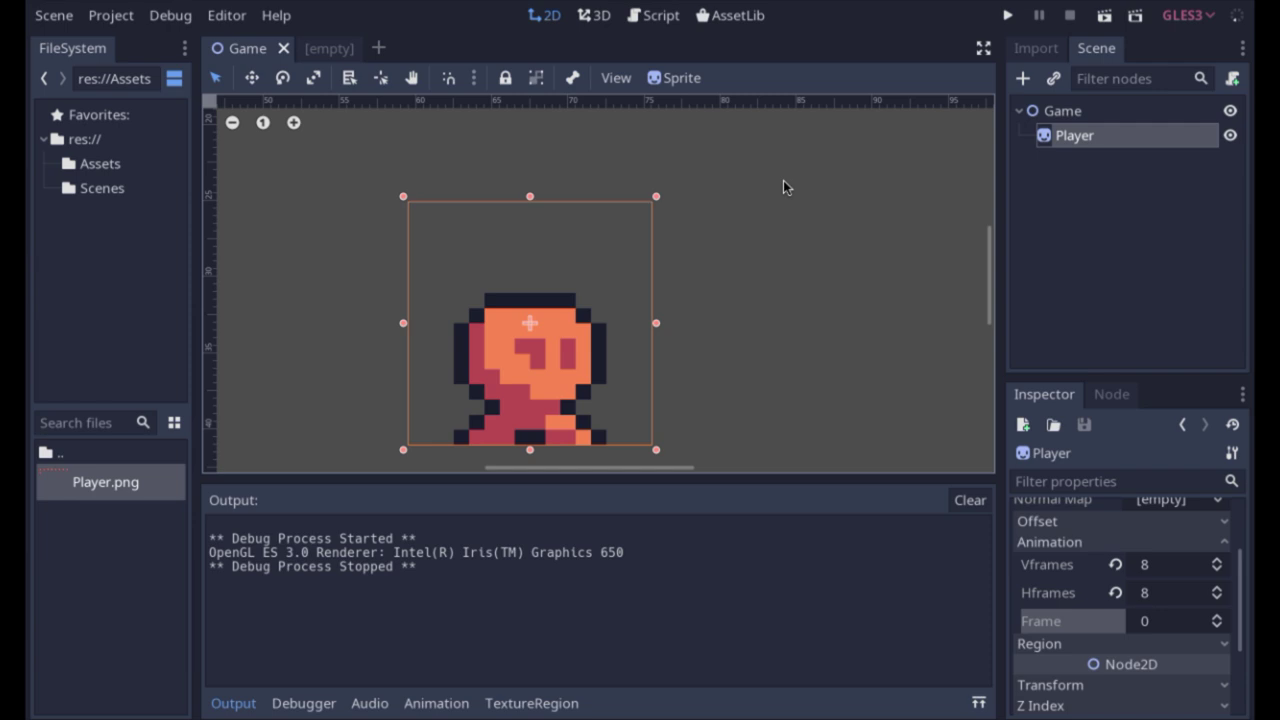
scroll(783, 187, "down", 2)
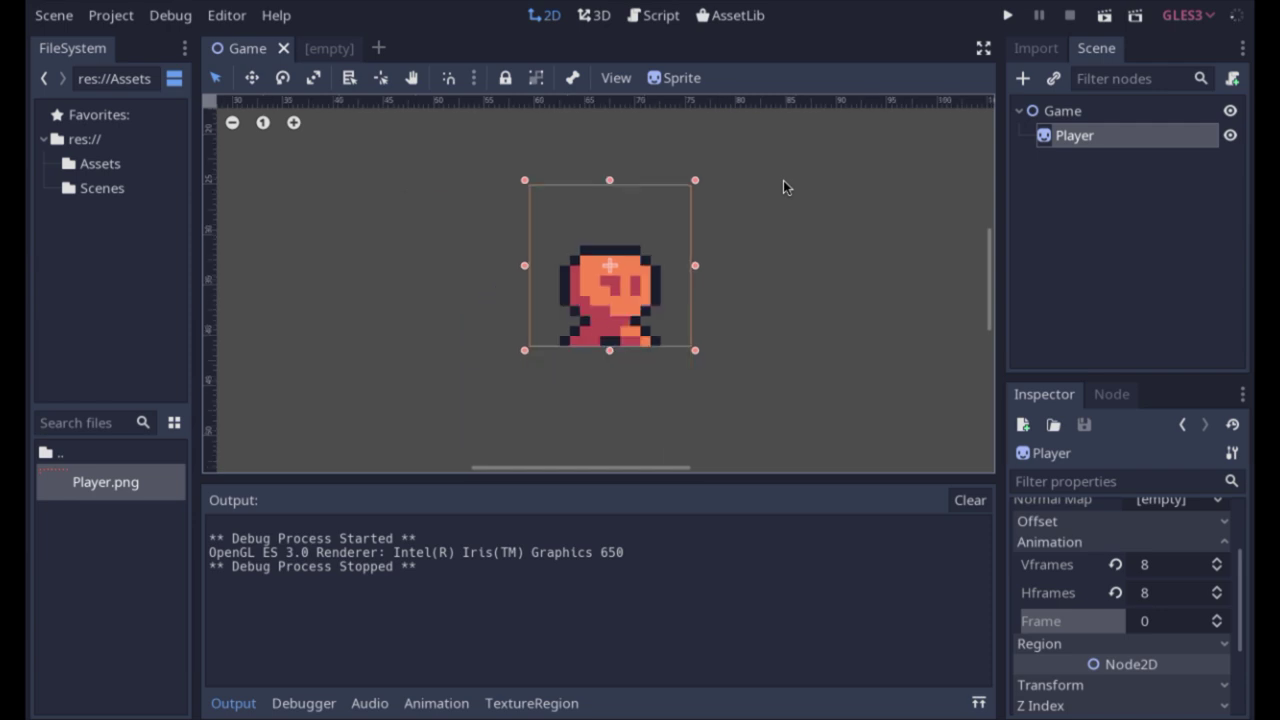
scroll(783, 187, "down", 2)
scroll(783, 187, "up", 2)
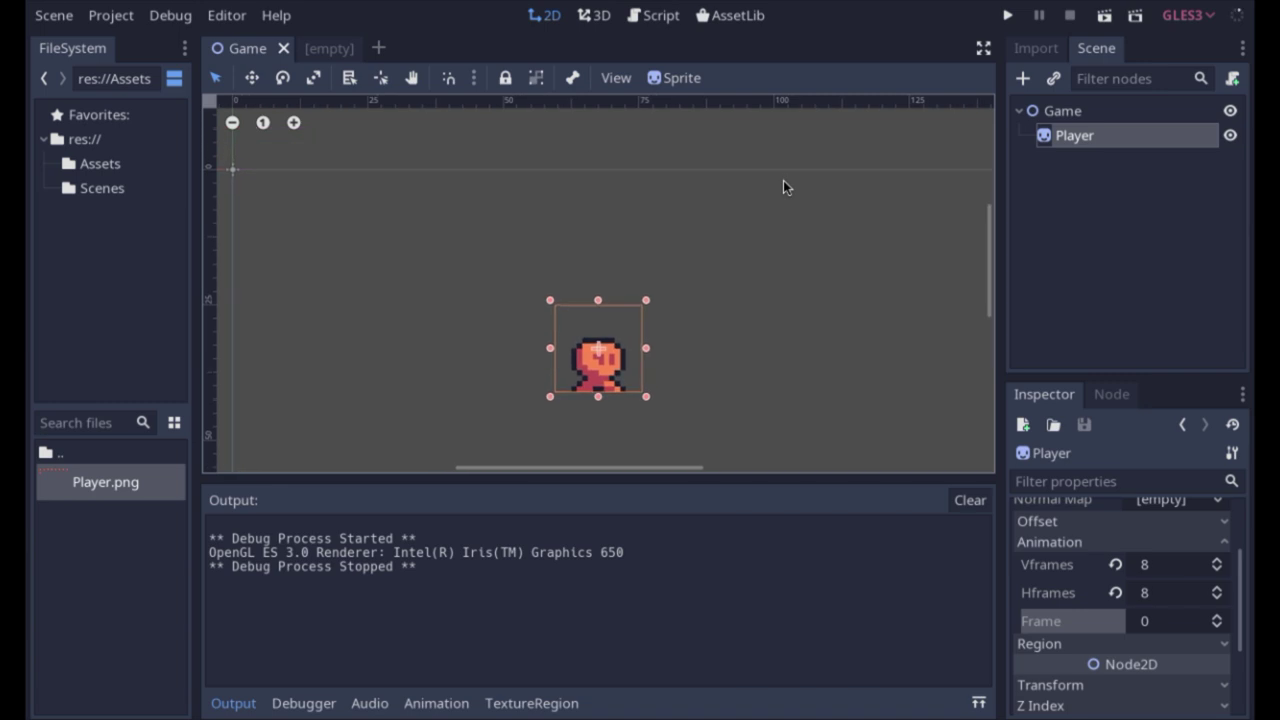
scroll(783, 187, "down", 1)
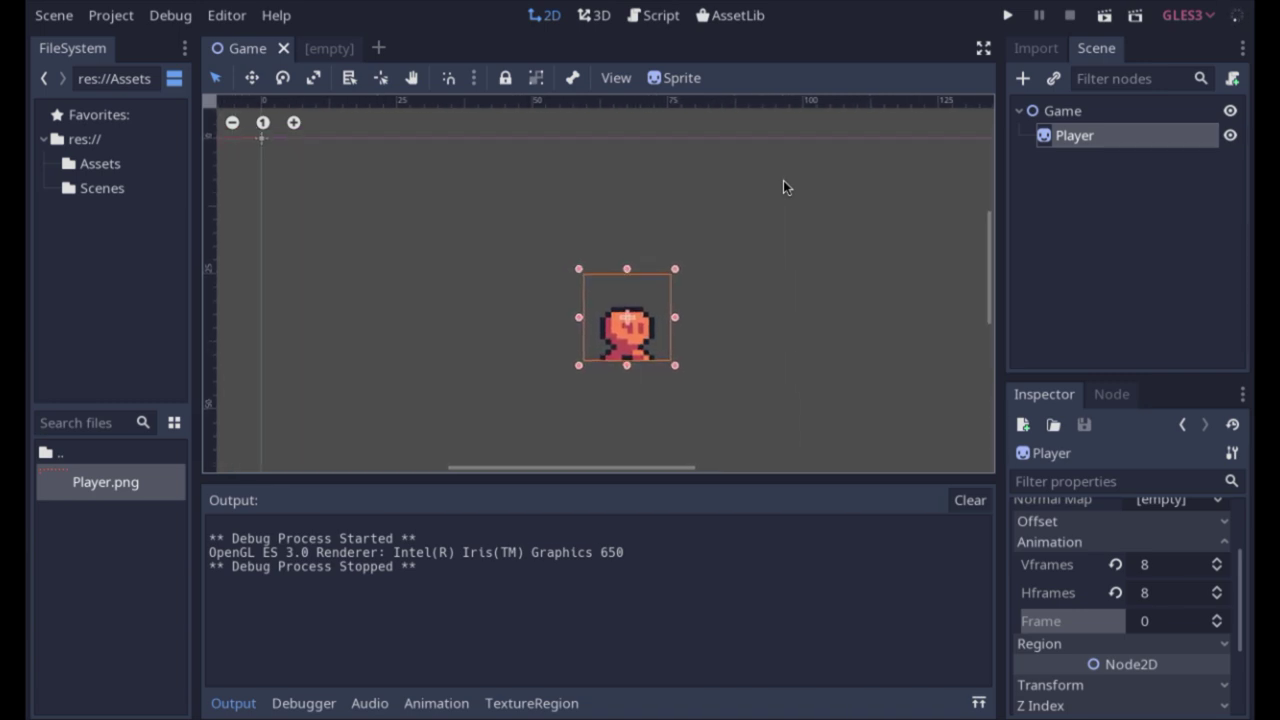
scroll(783, 187, "down", 2)
scroll(783, 187, "right", 2)
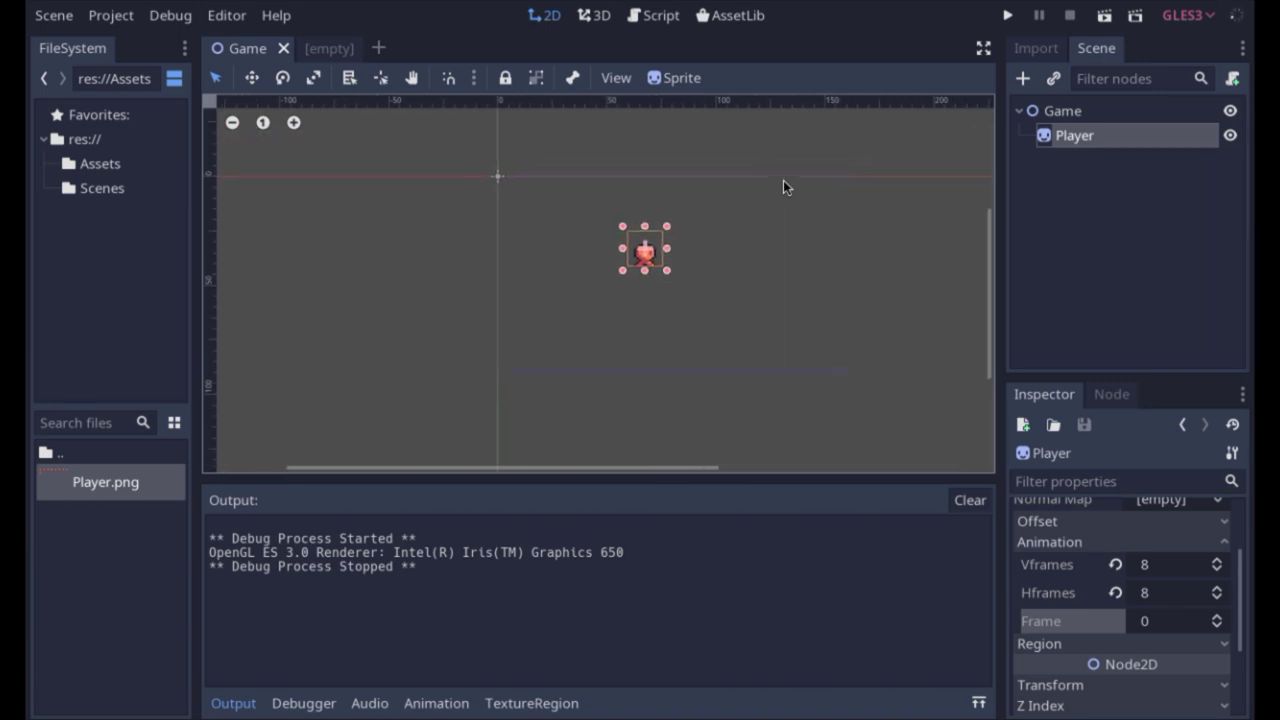
scroll(783, 187, "right", 2)
scroll(783, 187, "right", 1)
scroll(783, 187, "right", 1)
scroll(783, 187, "right", 1)
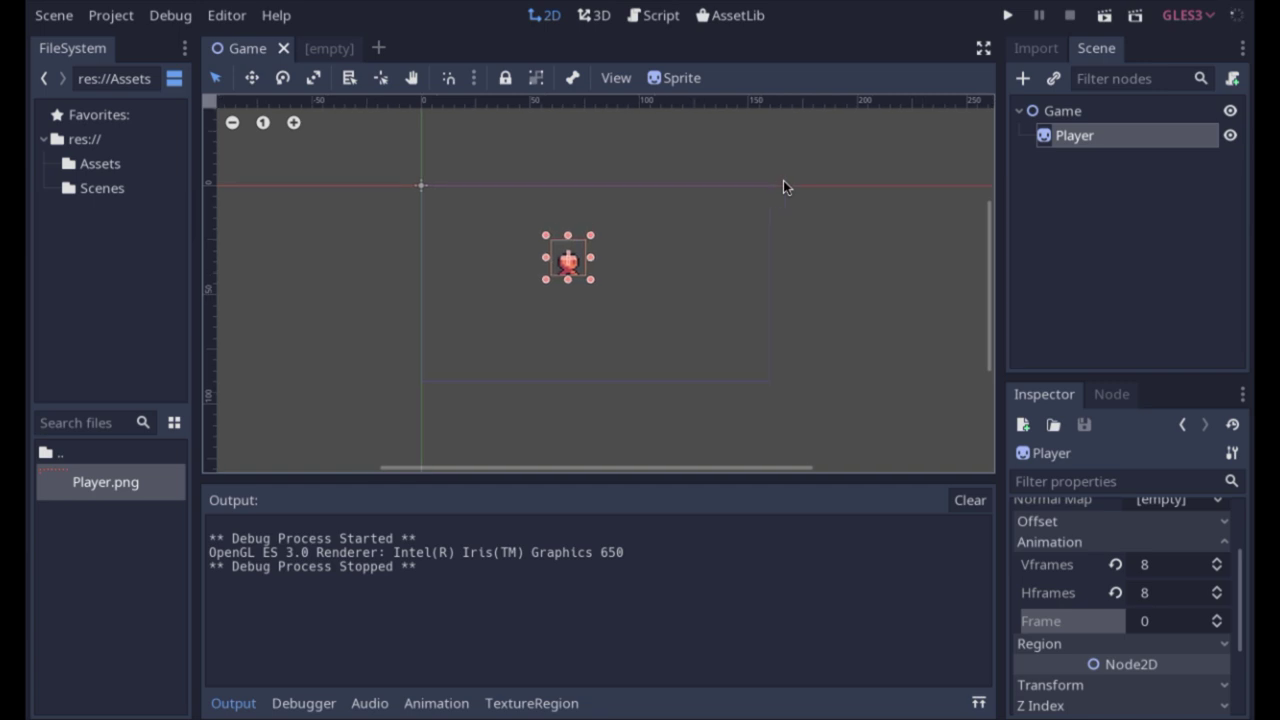
scroll(783, 187, "right", 1)
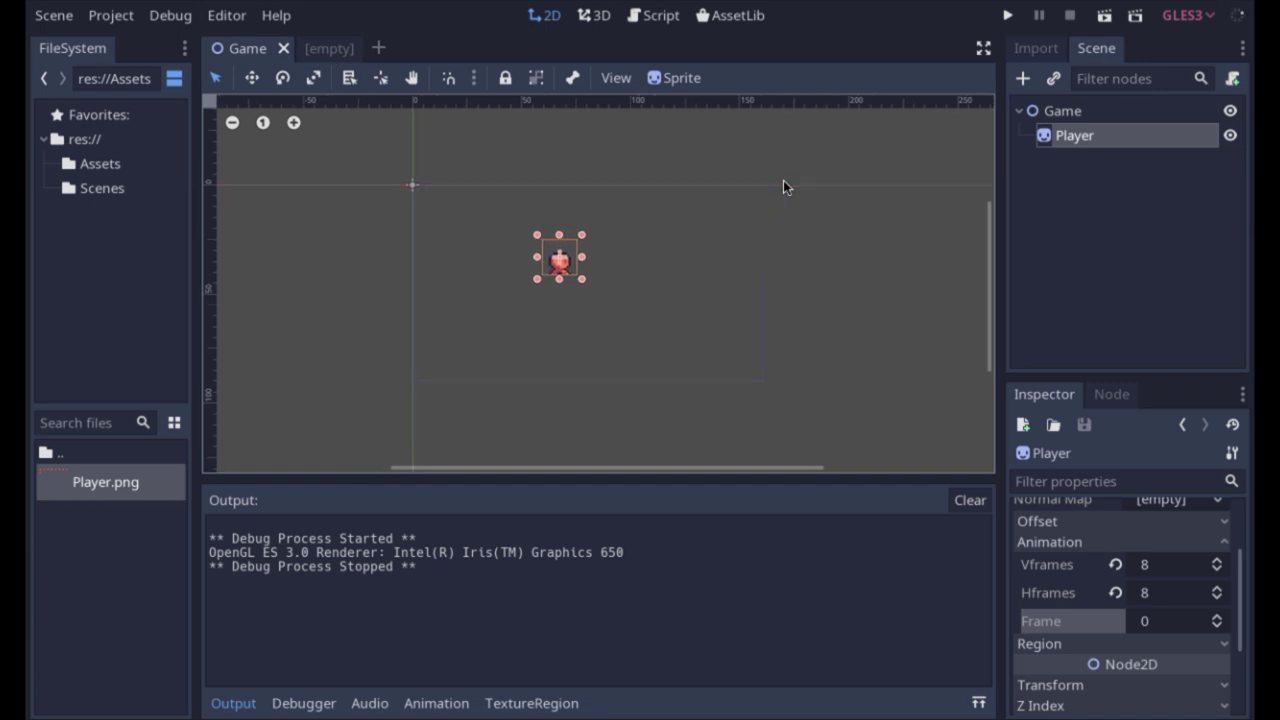